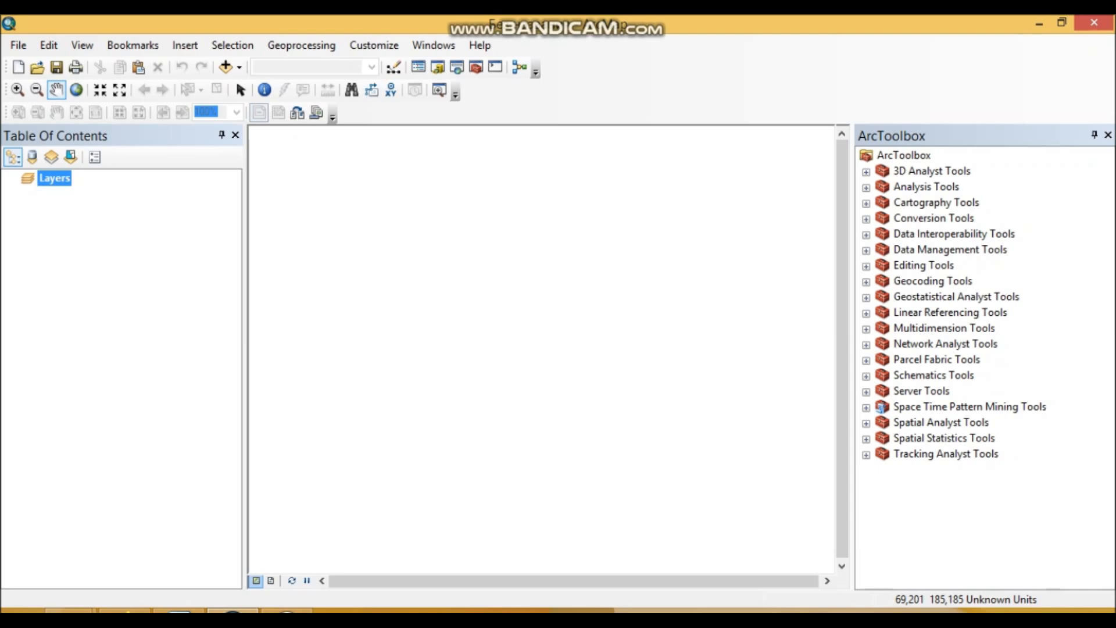
# - Open the ArcMap document "Tutorial 2. Introduction to ArcMap" from the 10.6 ArcMap documents folder, as task 1 of the Word instructions asks
pyautogui.click(179, 610)
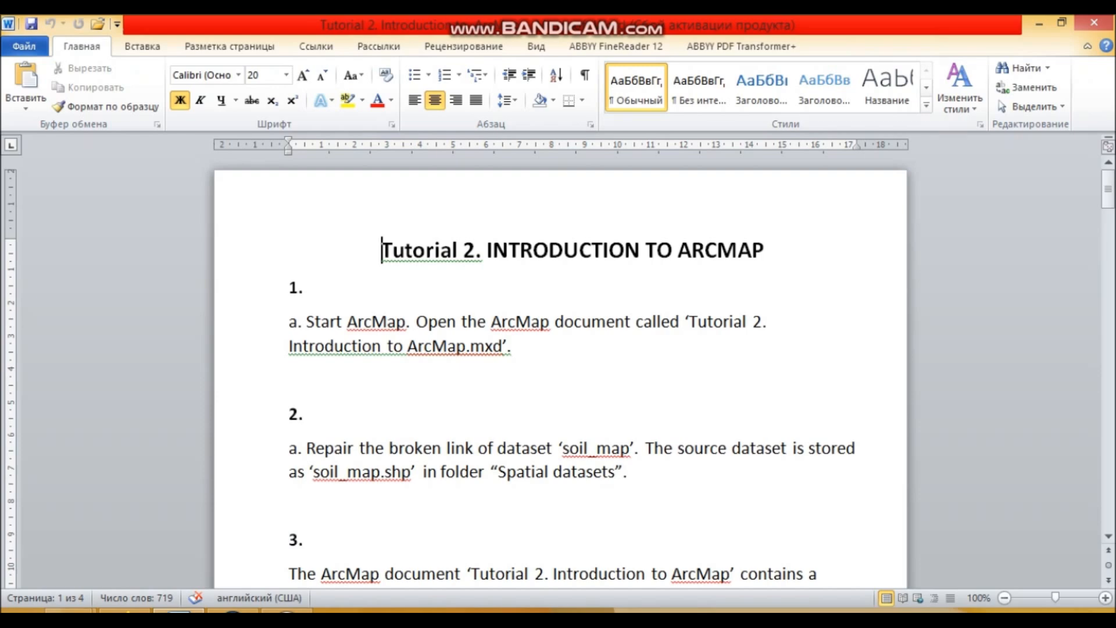
pyautogui.click(233, 610)
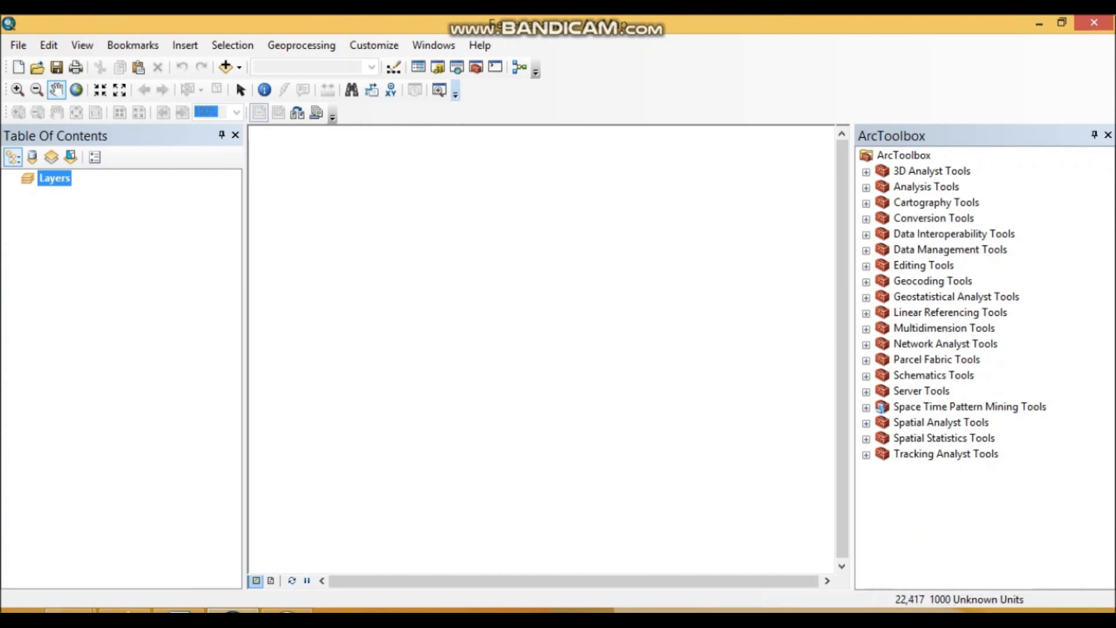
pyautogui.click(37, 68)
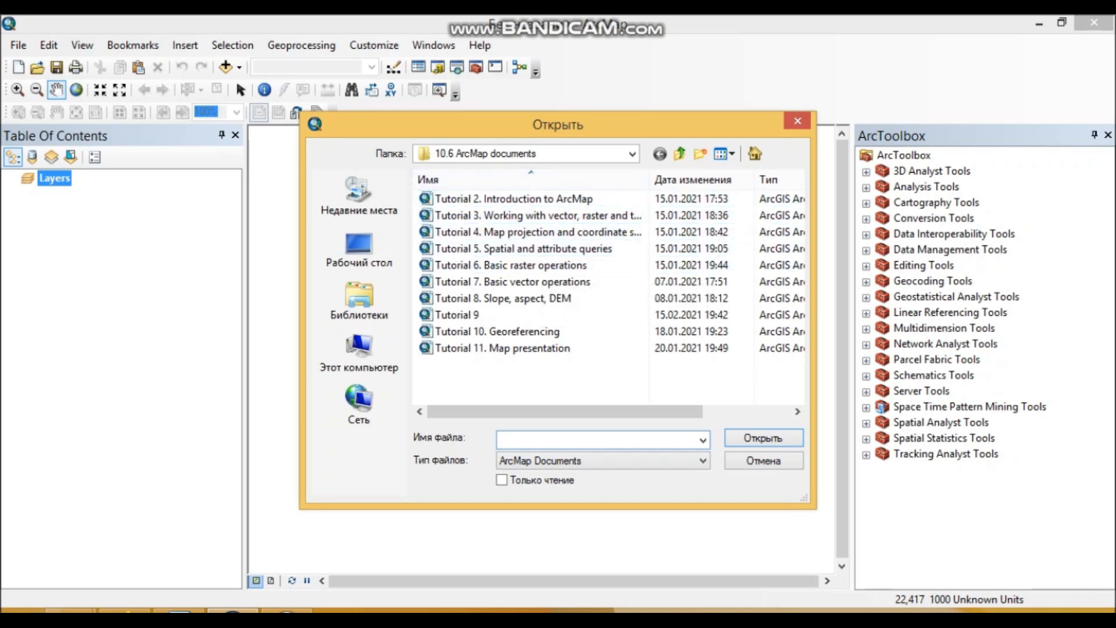
pyautogui.click(679, 154)
pyautogui.doubleClick(465, 198)
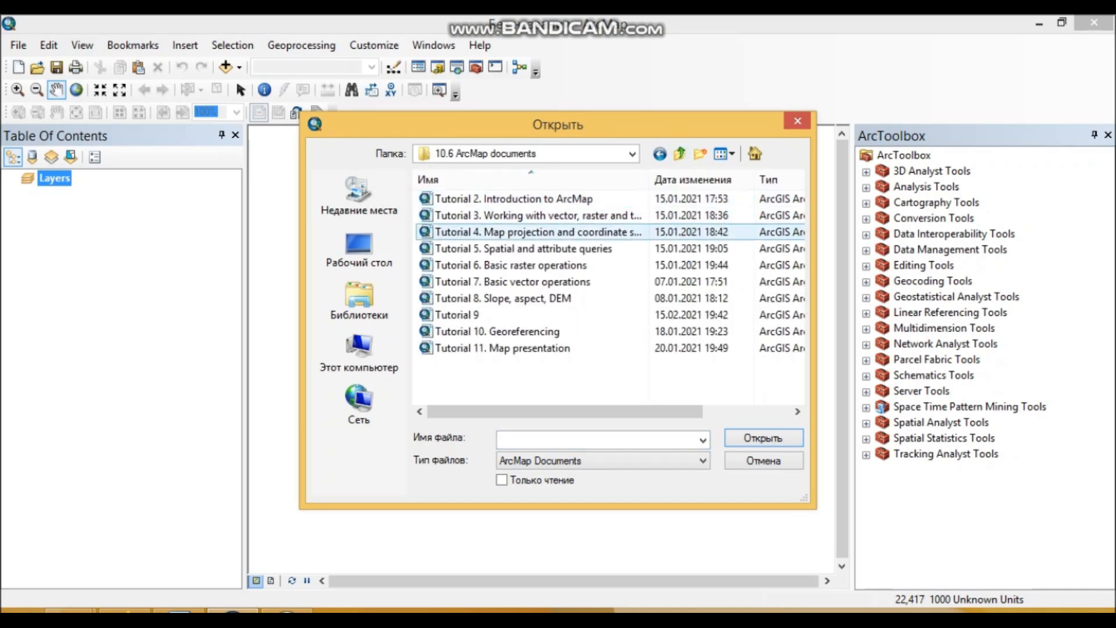
pyautogui.click(500, 199)
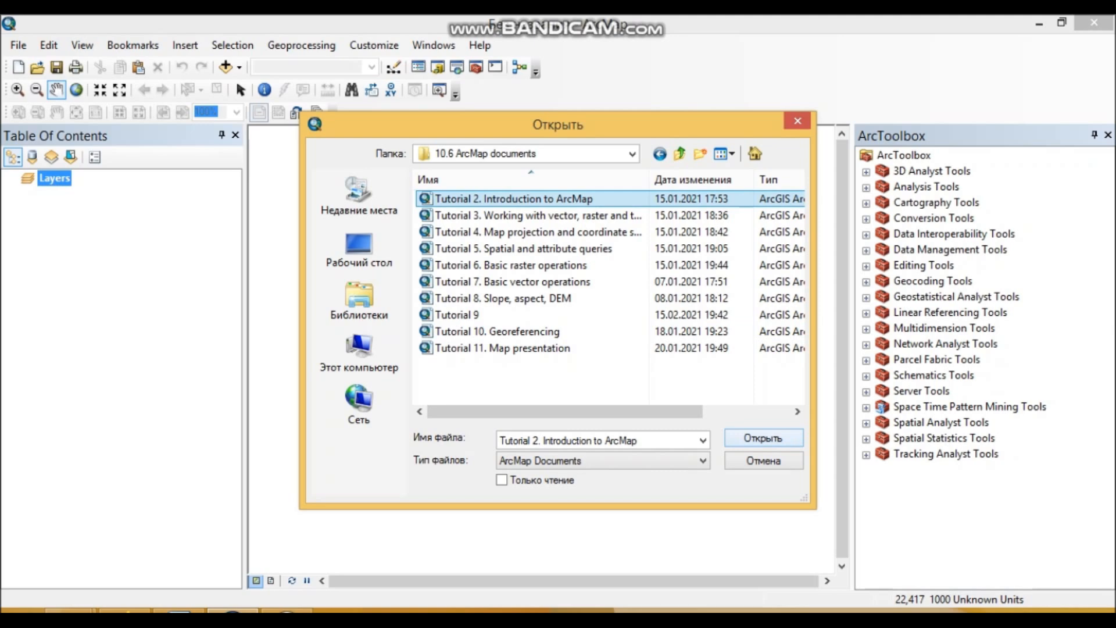
pyautogui.click(763, 437)
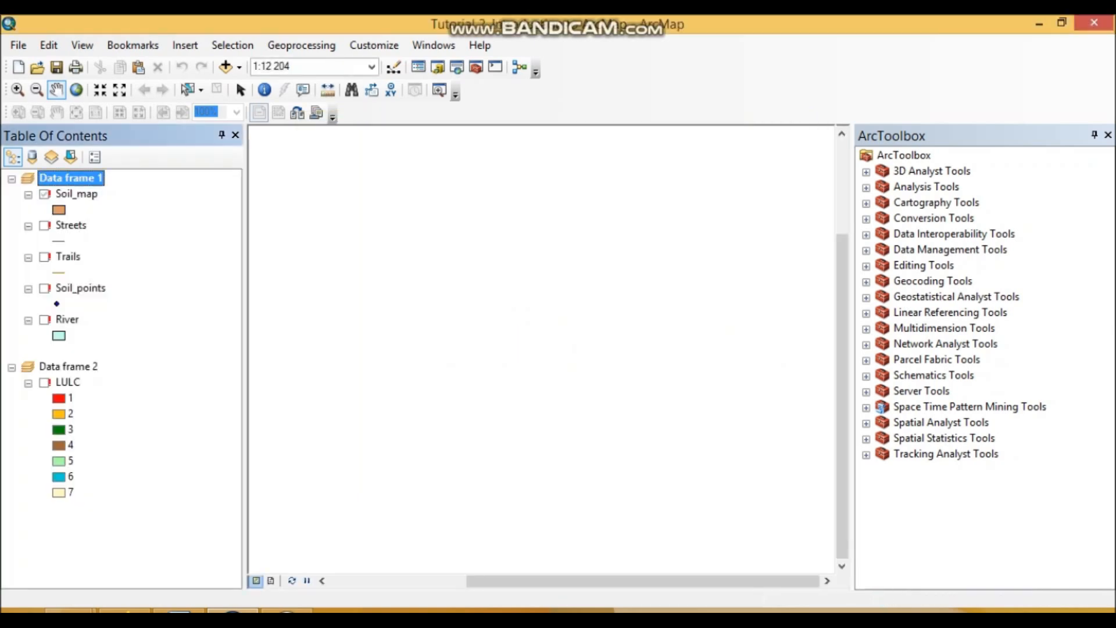
# - Paste a screenshot of the opened ArcMap document below task 1 in the Word instructions and place the cursor under task 2
pyautogui.hotkey('alt', 'Tab')
pyautogui.click(233, 611)
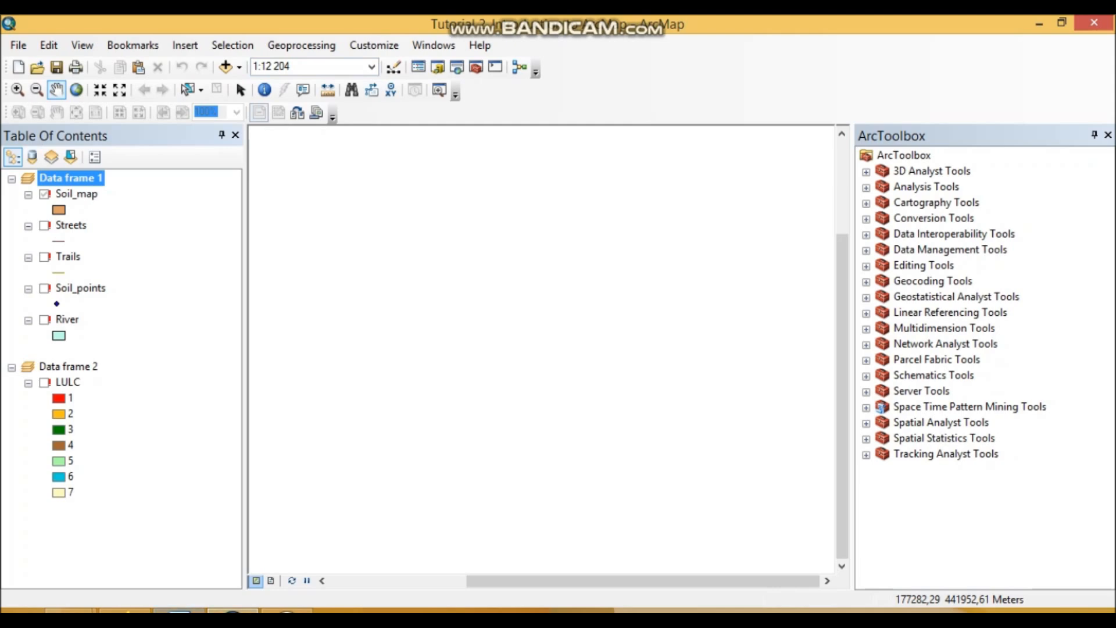
pyautogui.click(179, 611)
pyautogui.scroll(-1, 561, 372)
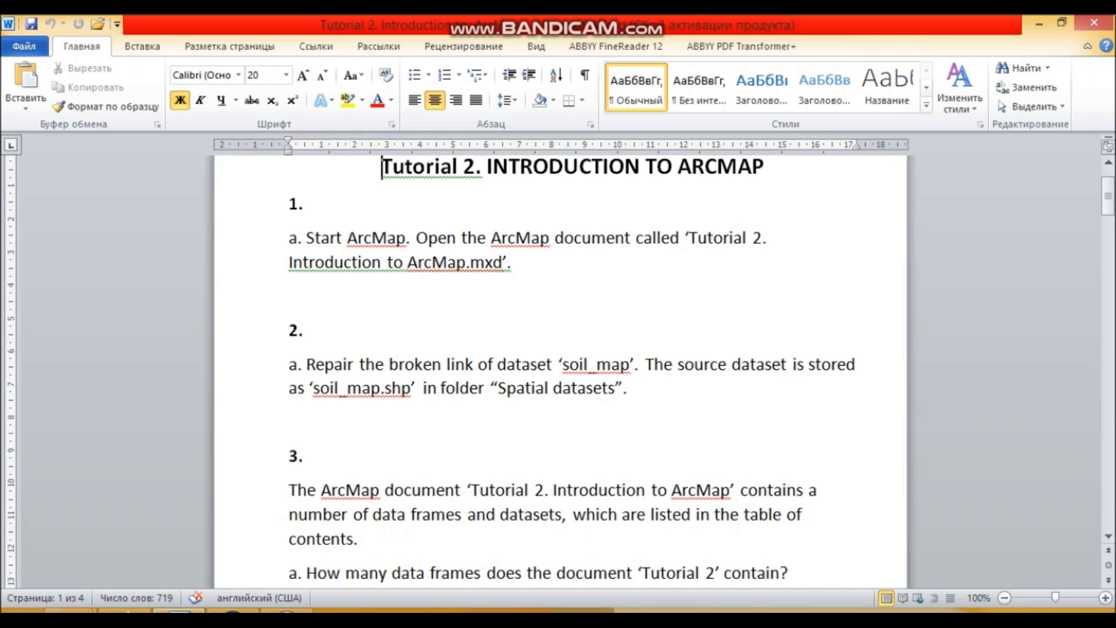
pyautogui.click(290, 296)
pyautogui.hotkey('alt', 'Tab')
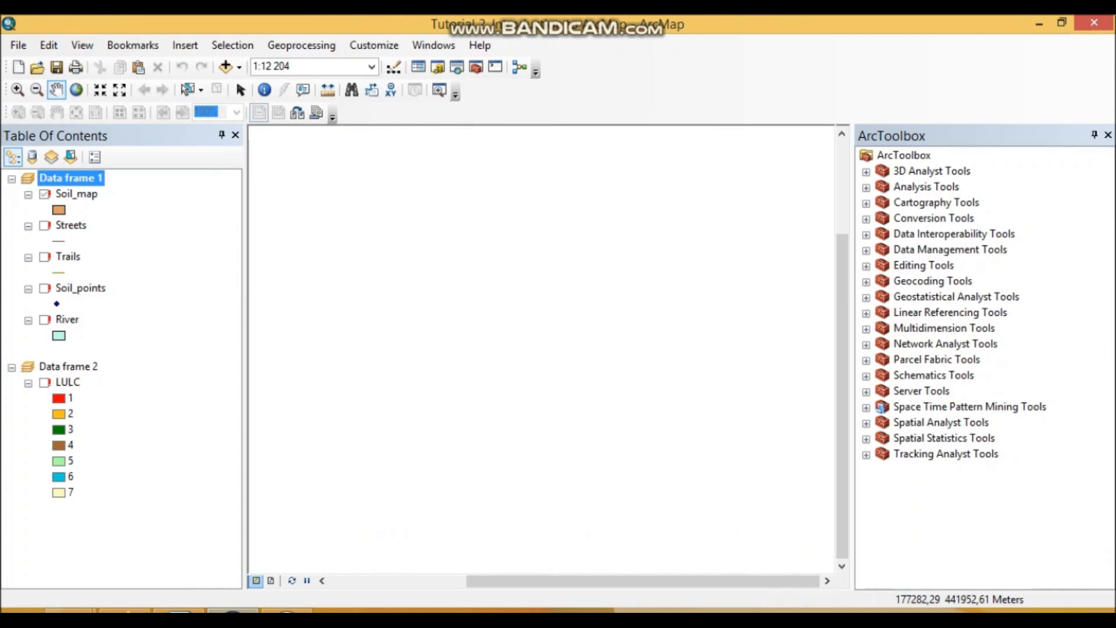
pyautogui.hotkey('alt', 'Tab')
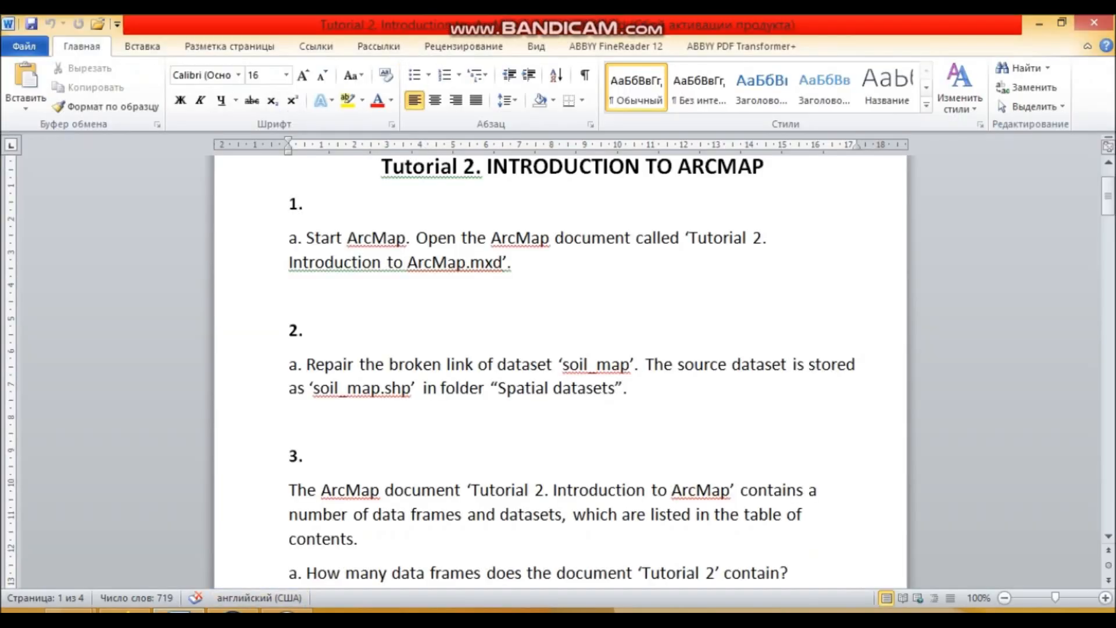
pyautogui.hotkey('ctrl', 'v')
pyautogui.click(570, 395)
pyautogui.scroll(-5, 569, 396)
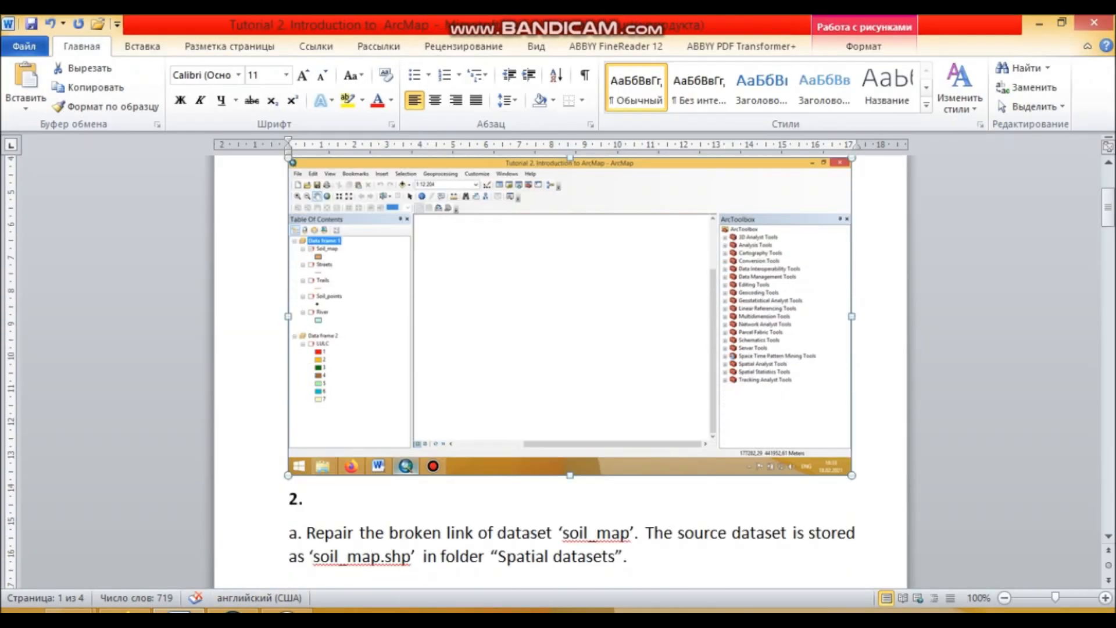
pyautogui.scroll(-4, 561, 371)
pyautogui.click(291, 339)
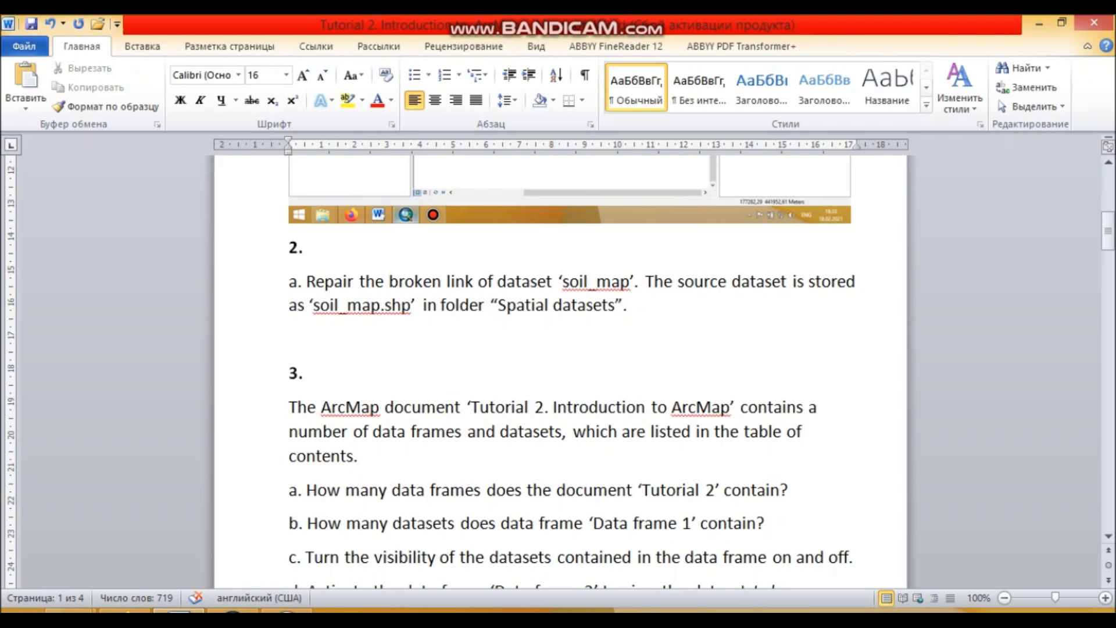
# - In ArcMap, start repairing the Soil_map layer's data source and select soil_map.shp in the Spatial datasets folder
pyautogui.hotkey('alt', 'Tab')
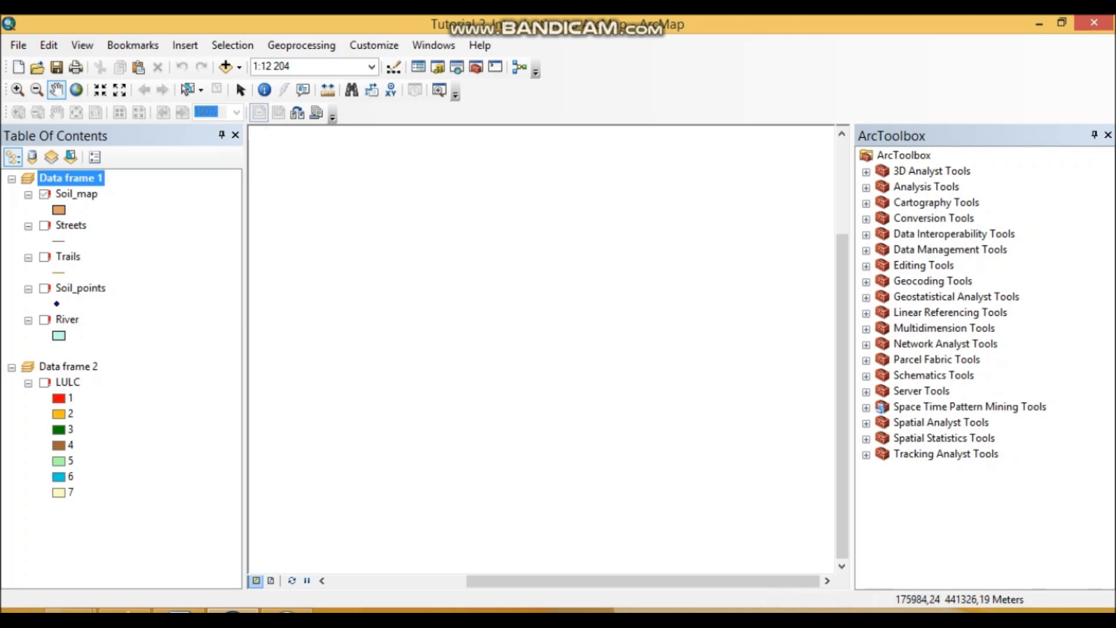
pyautogui.click(76, 194)
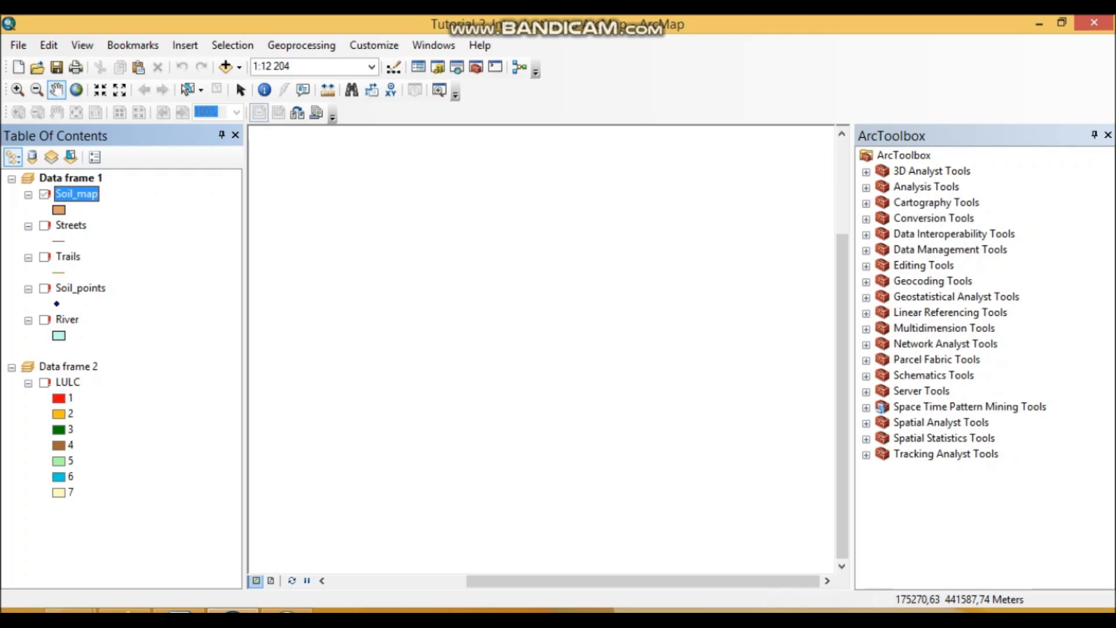
pyautogui.rightClick(75, 195)
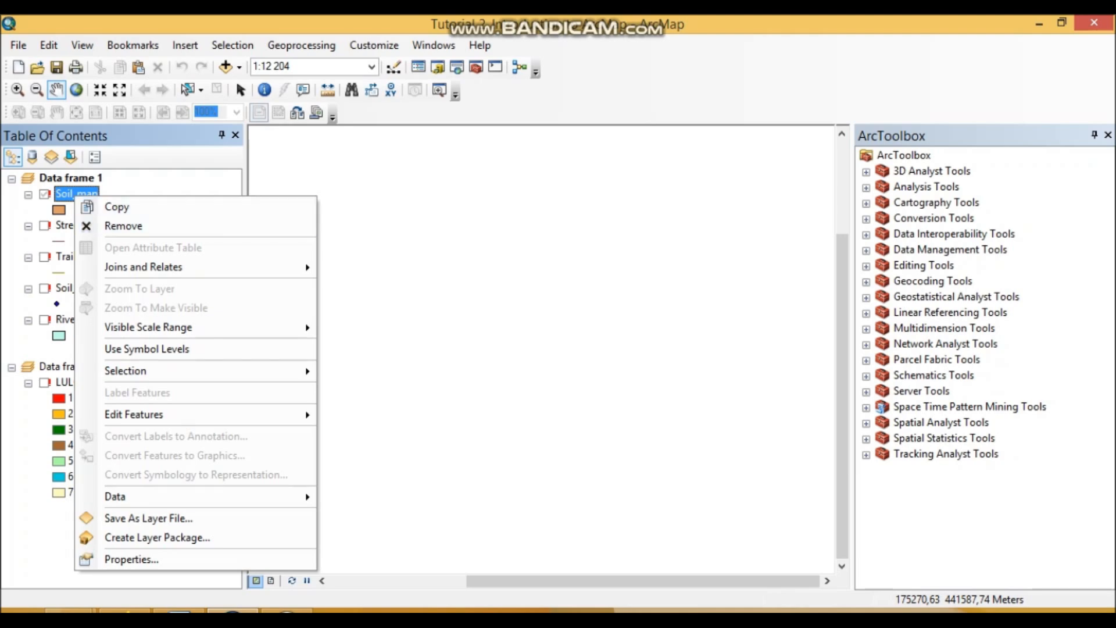
pyautogui.moveTo(145, 371)
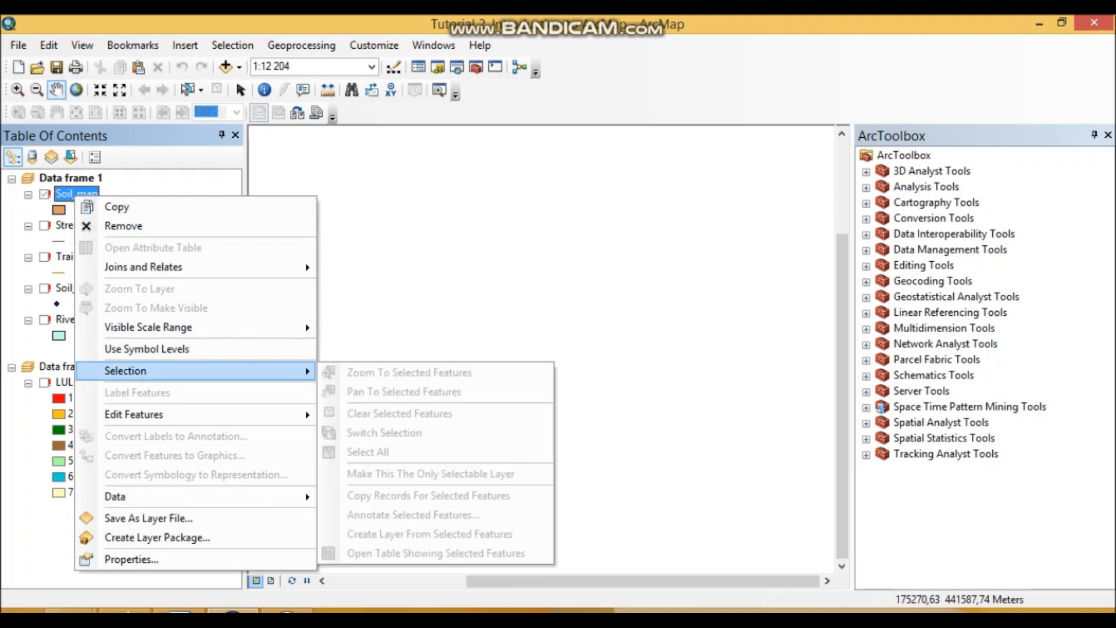
pyautogui.click(116, 207)
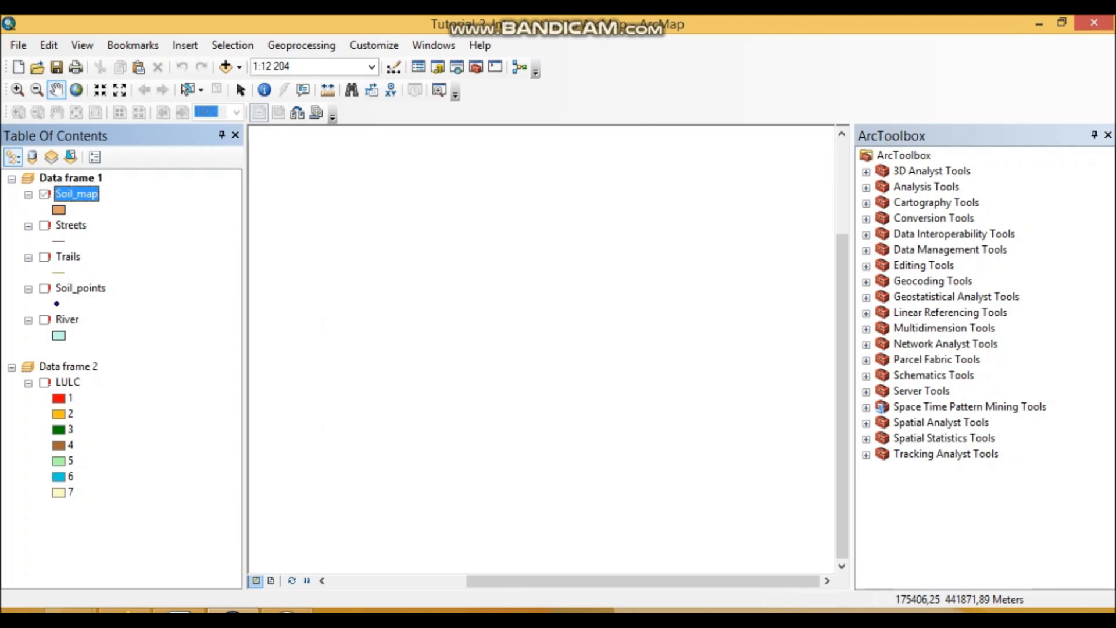
pyautogui.rightClick(88, 194)
pyautogui.moveTo(174, 496)
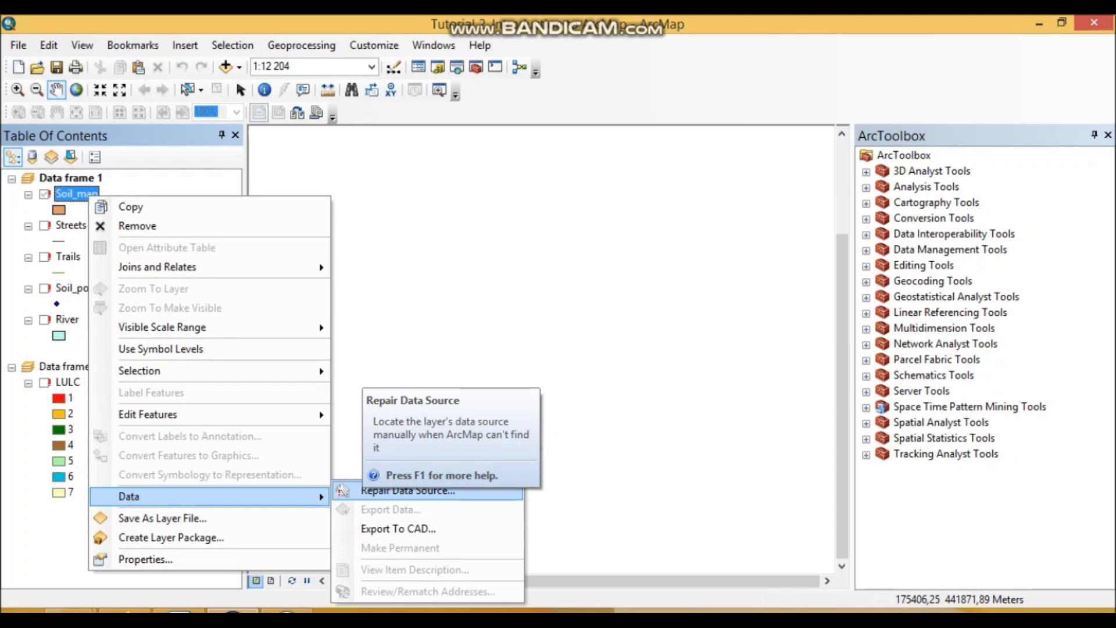
pyautogui.rightClick(67, 187)
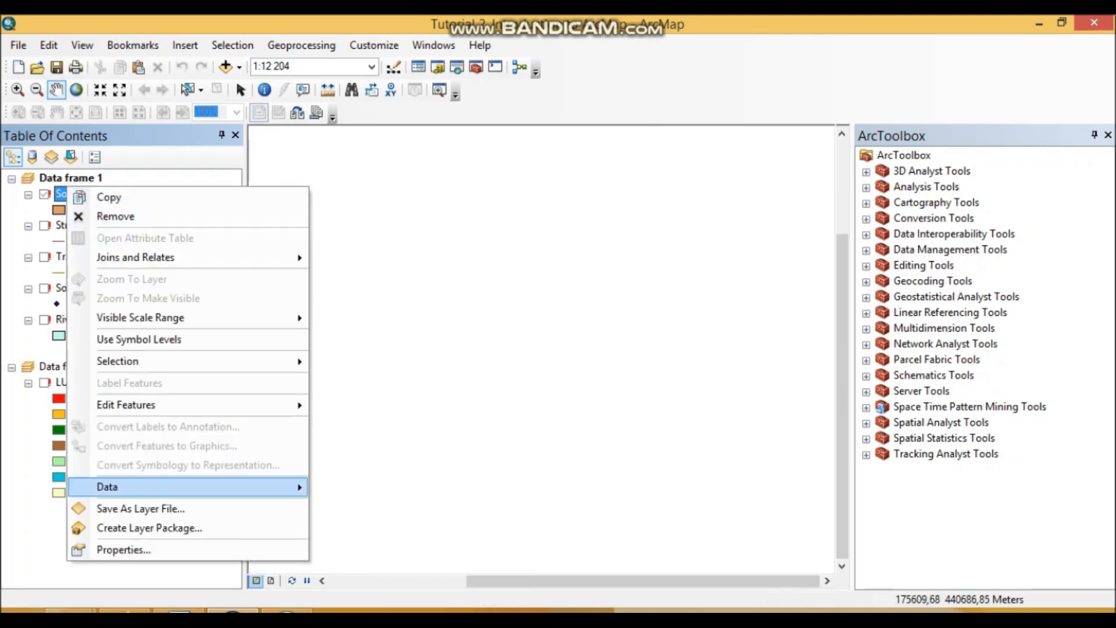
pyautogui.moveTo(279, 486)
pyautogui.click(377, 489)
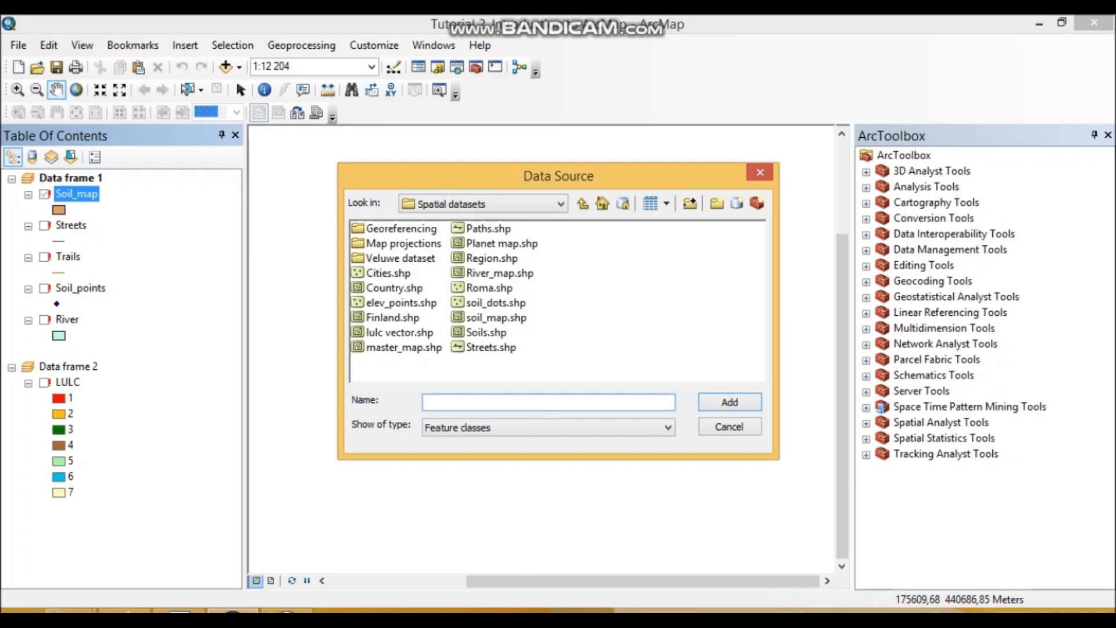
pyautogui.click(495, 318)
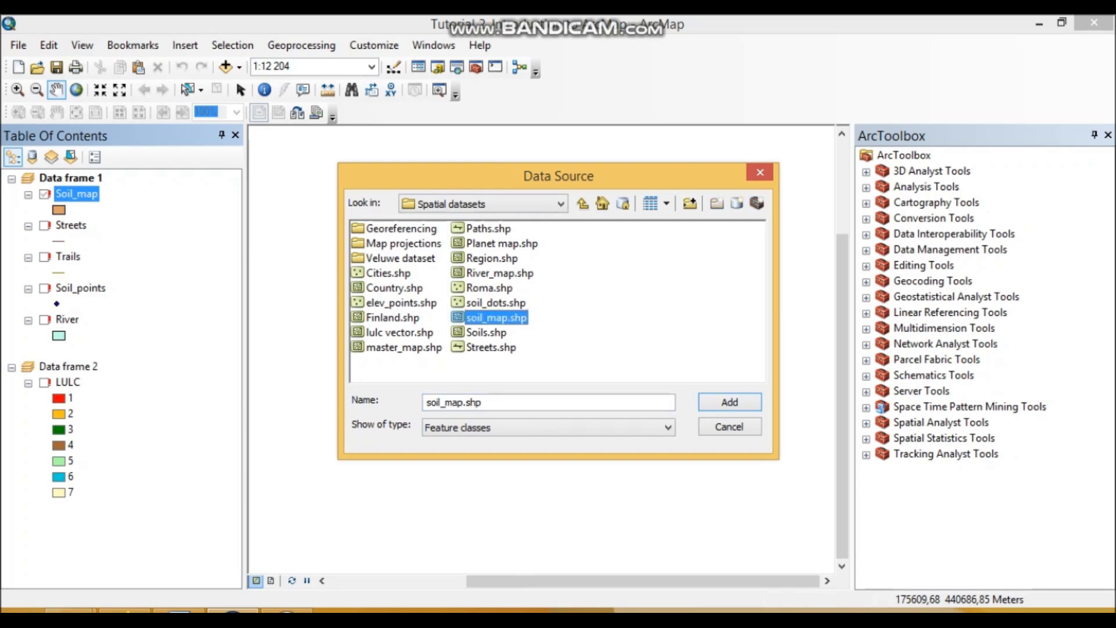
# - Paste a screenshot of the data source selection under task 2 in the Word instructions and return to ArcMap
pyautogui.click(179, 610)
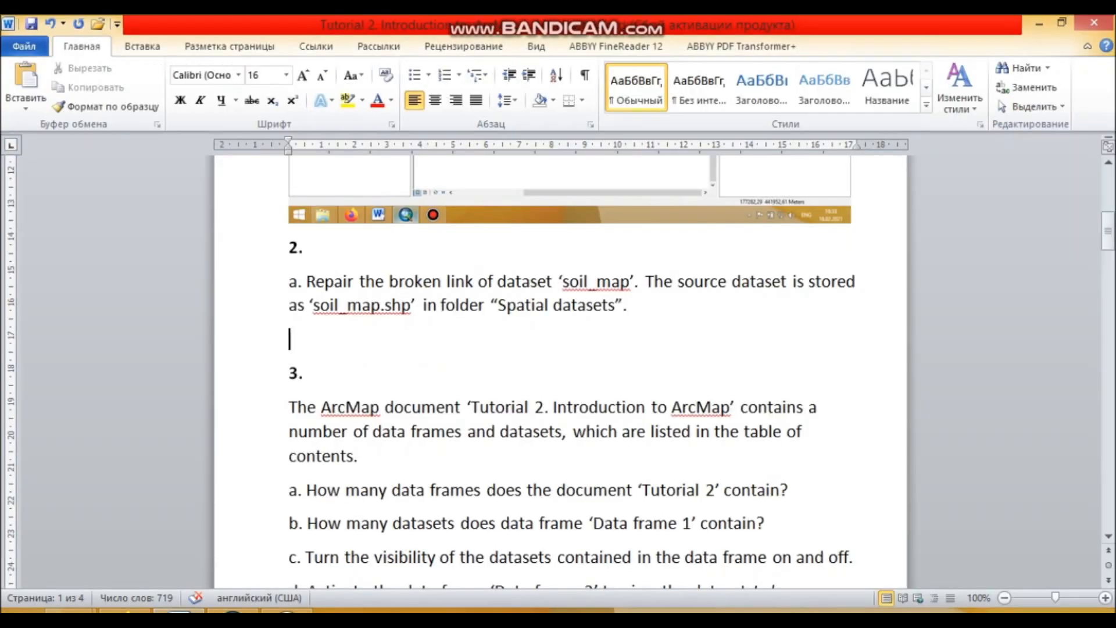
pyautogui.hotkey('ctrl', 'v')
pyautogui.click(233, 611)
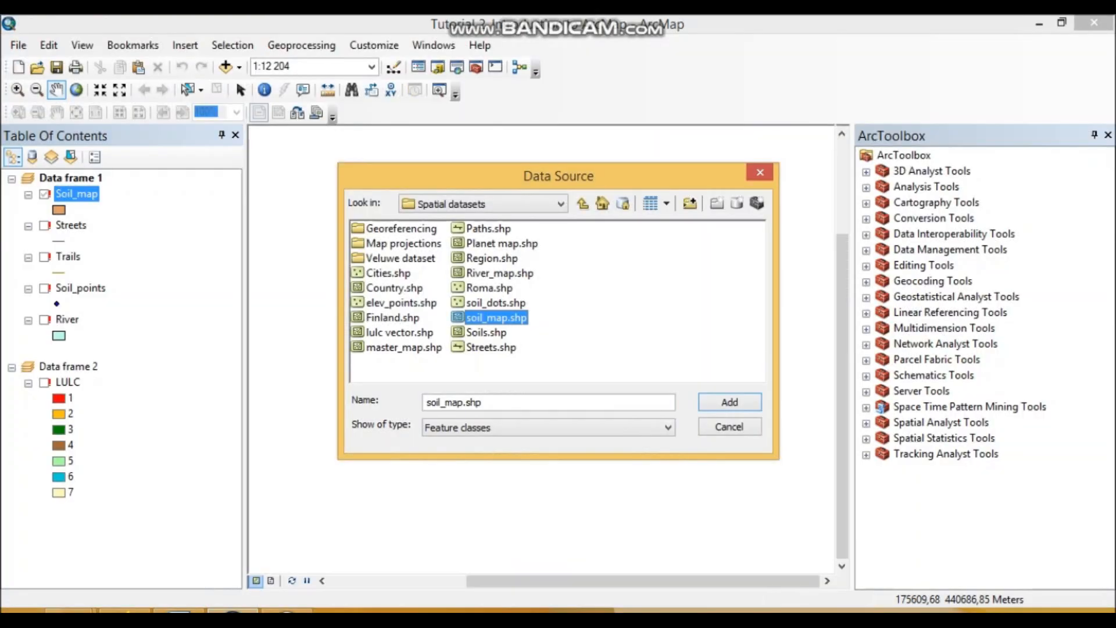
# - Confirm soil_map.shp as the source of the Soil_map layer and show the whole soil map
pyautogui.click(730, 402)
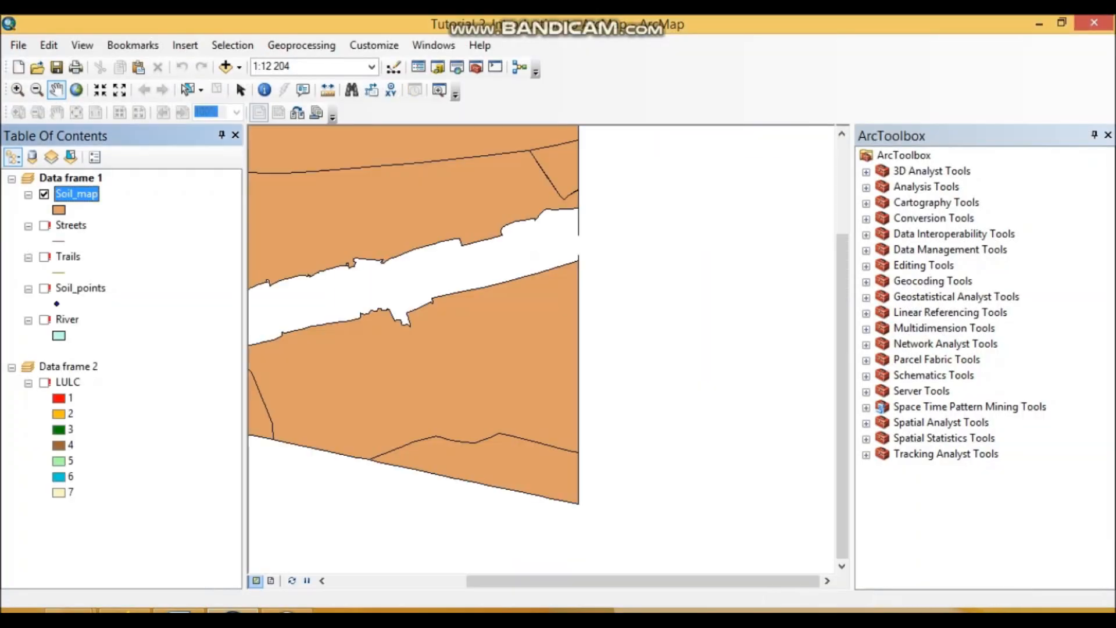
pyautogui.scroll(2, 523, 331)
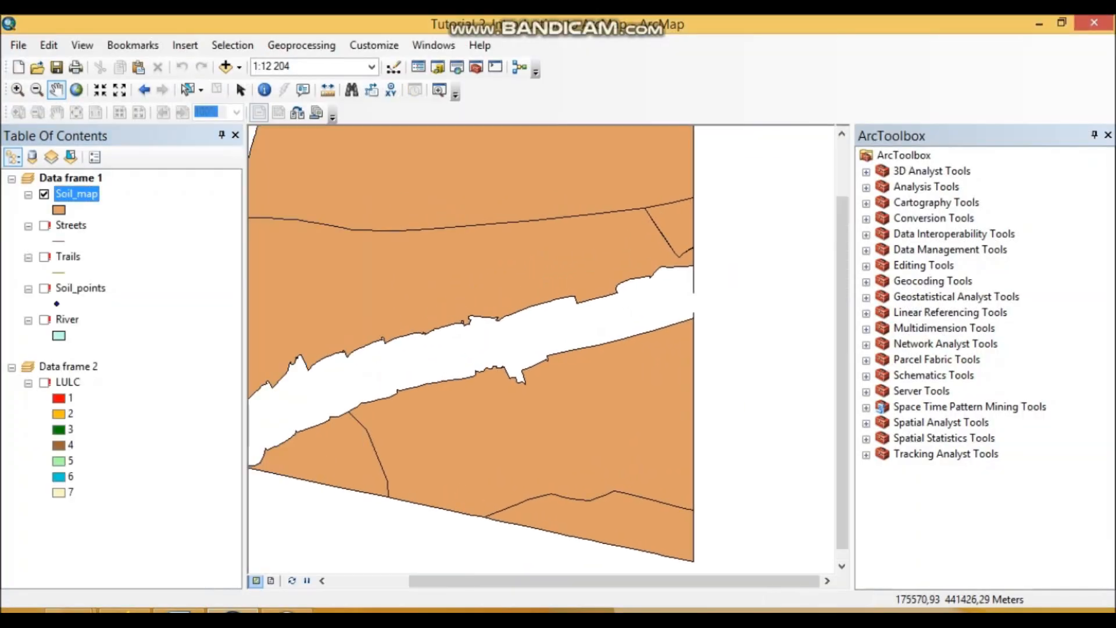
pyautogui.scroll(1, 523, 331)
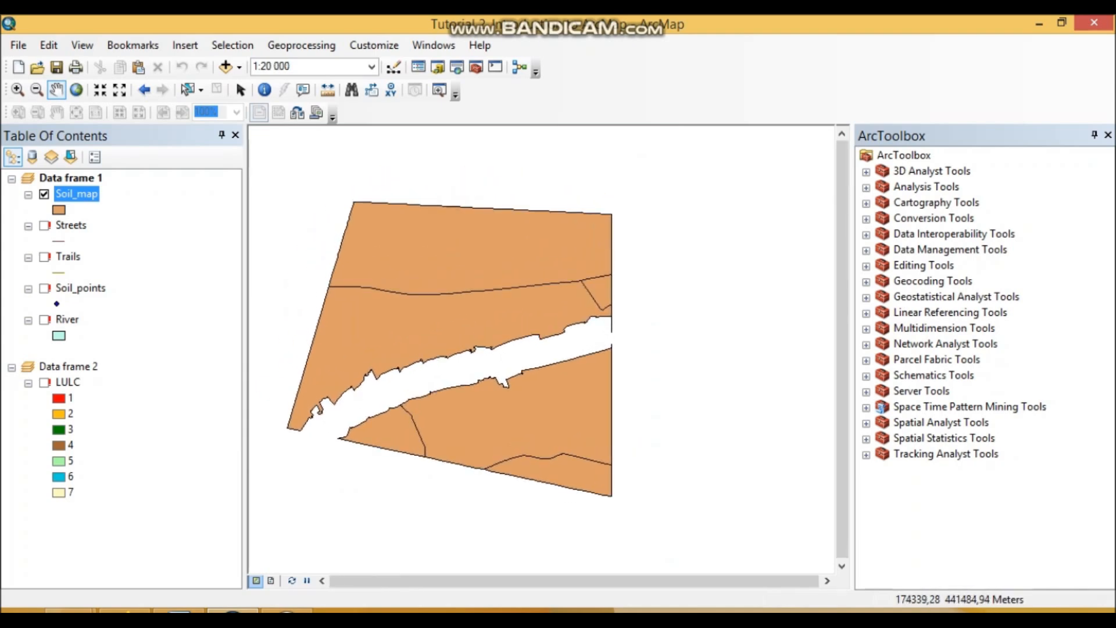
# - Repair the Streets layer's data source with Streets.shp from Spatial datasets and turn the layer on
pyautogui.rightClick(71, 225)
pyautogui.moveTo(102, 528)
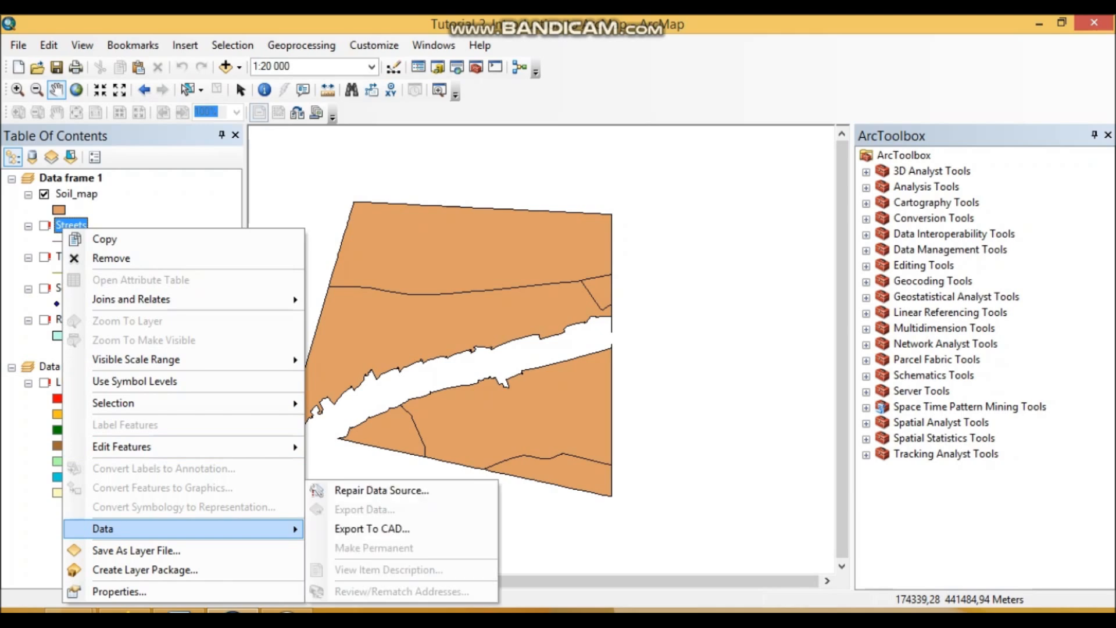
pyautogui.click(375, 488)
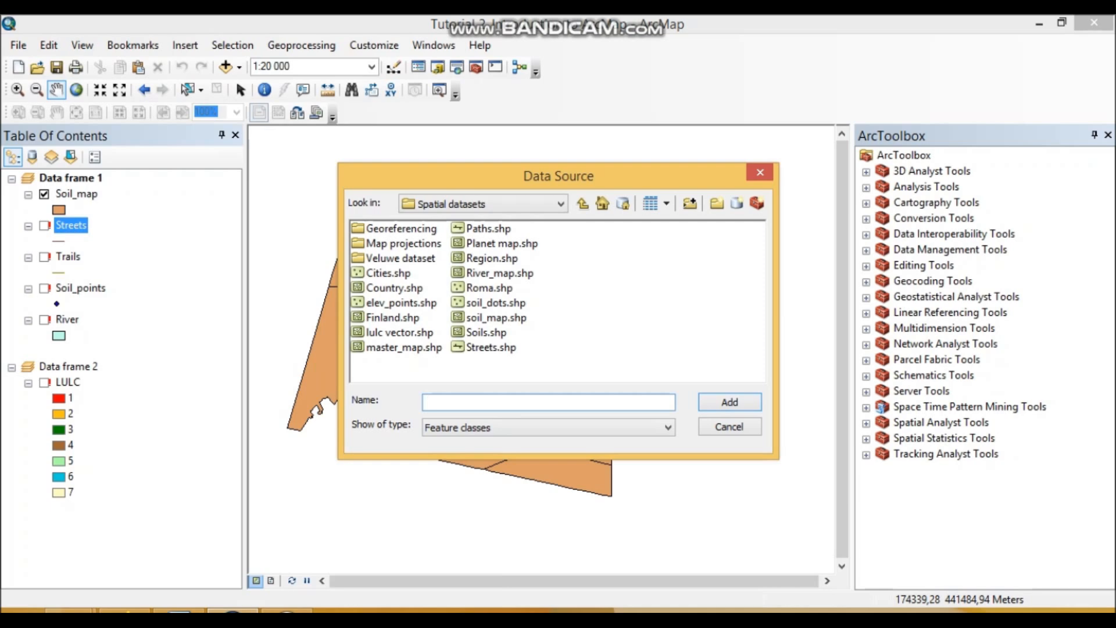
pyautogui.click(491, 346)
pyautogui.click(729, 402)
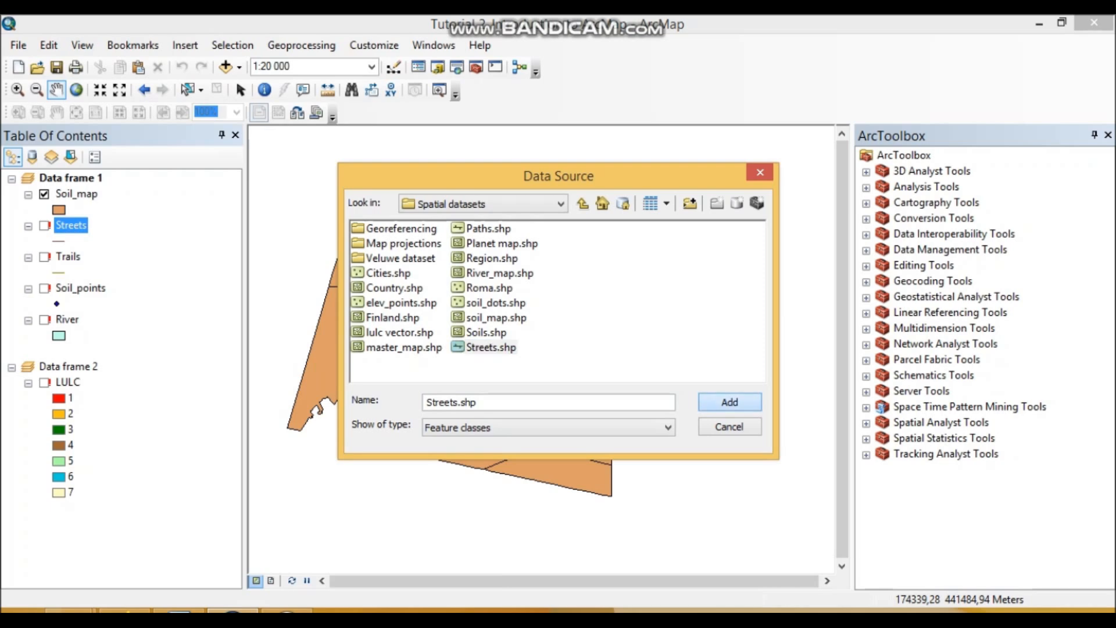
pyautogui.click(44, 226)
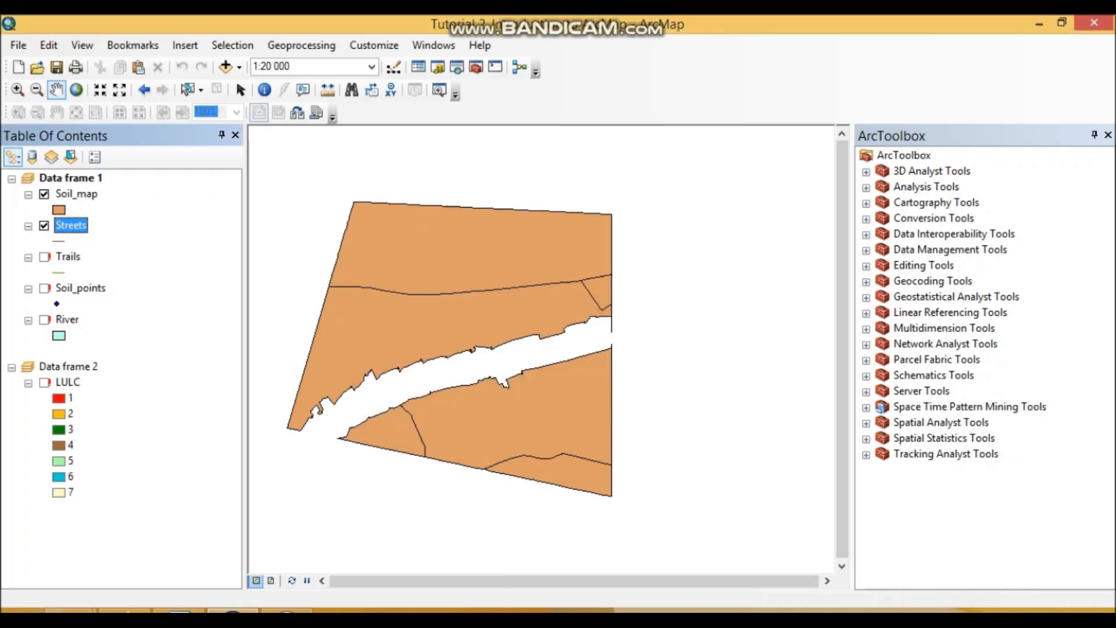
# - Reorder the layers in Data frame 1 so that Soil_map is at the bottom, below River
pyautogui.moveTo(71, 225); pyautogui.dragTo(70, 218)
pyautogui.moveTo(71, 225); pyautogui.dragTo(71, 186)
pyautogui.moveTo(76, 225); pyautogui.dragTo(76, 341)
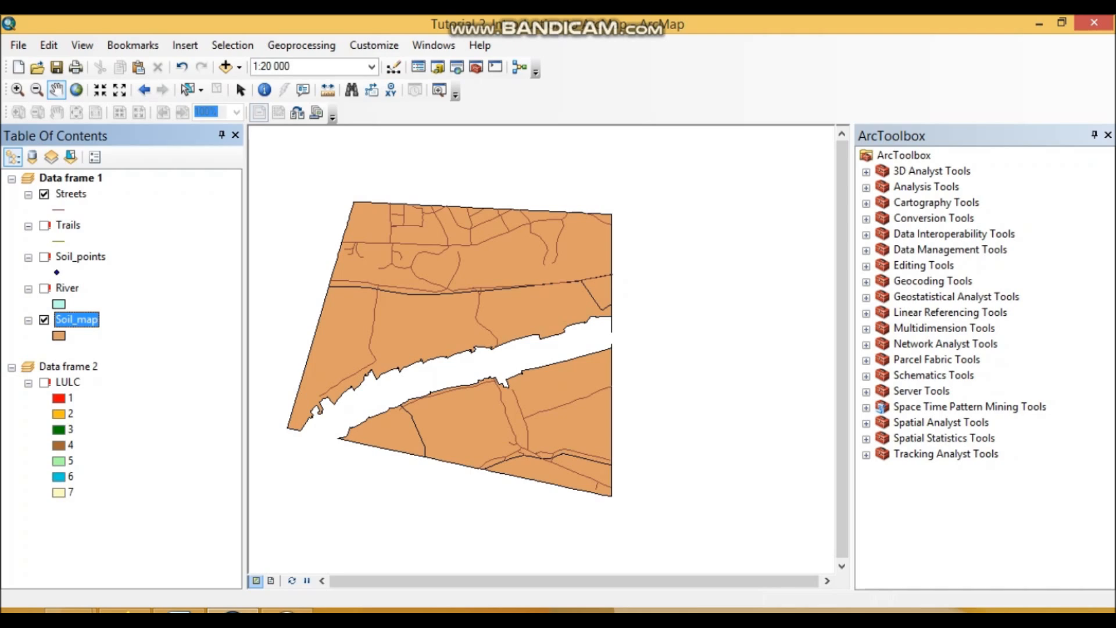
pyautogui.moveTo(511, 343); pyautogui.dragTo(550, 370)
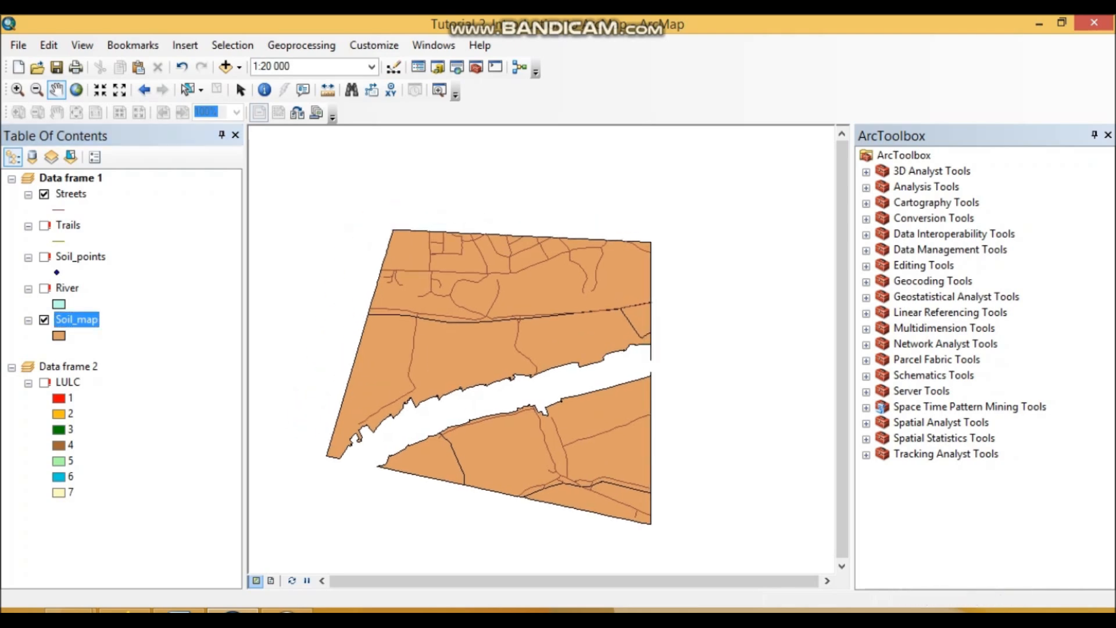
# - Repair the Trails layer's data source with Paths.shp from Spatial datasets
pyautogui.click(66, 225)
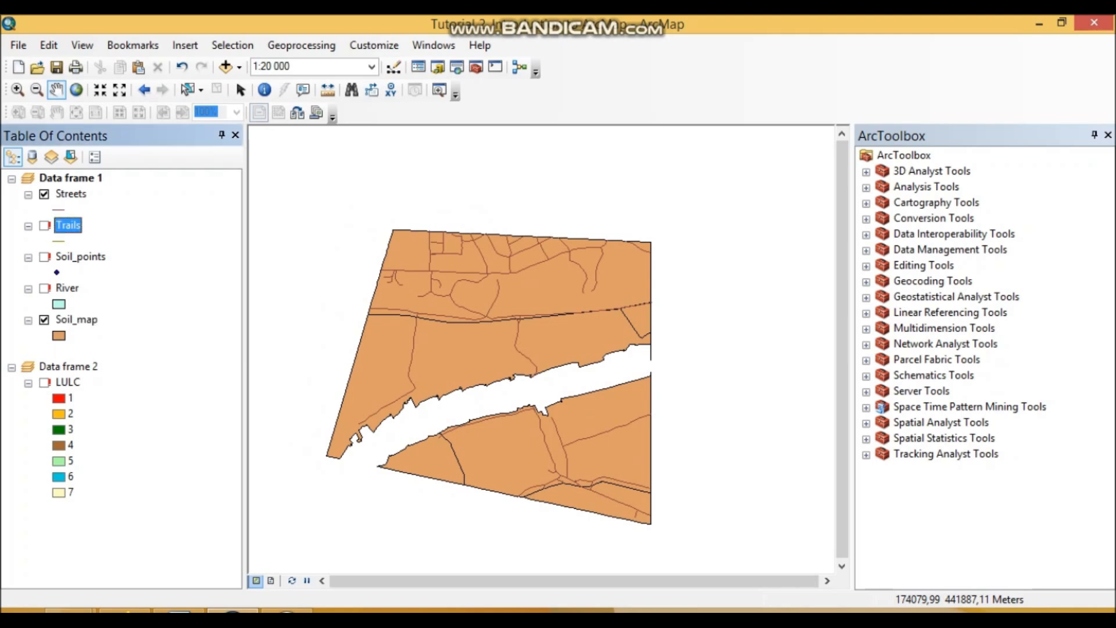
pyautogui.rightClick(68, 225)
pyautogui.moveTo(174, 523)
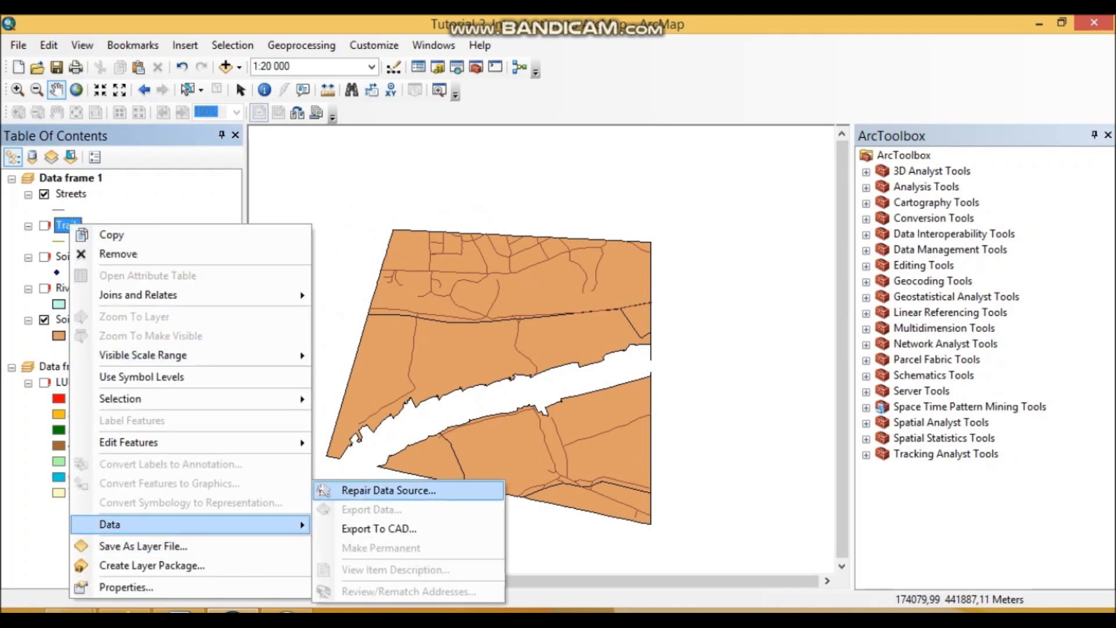
pyautogui.click(372, 488)
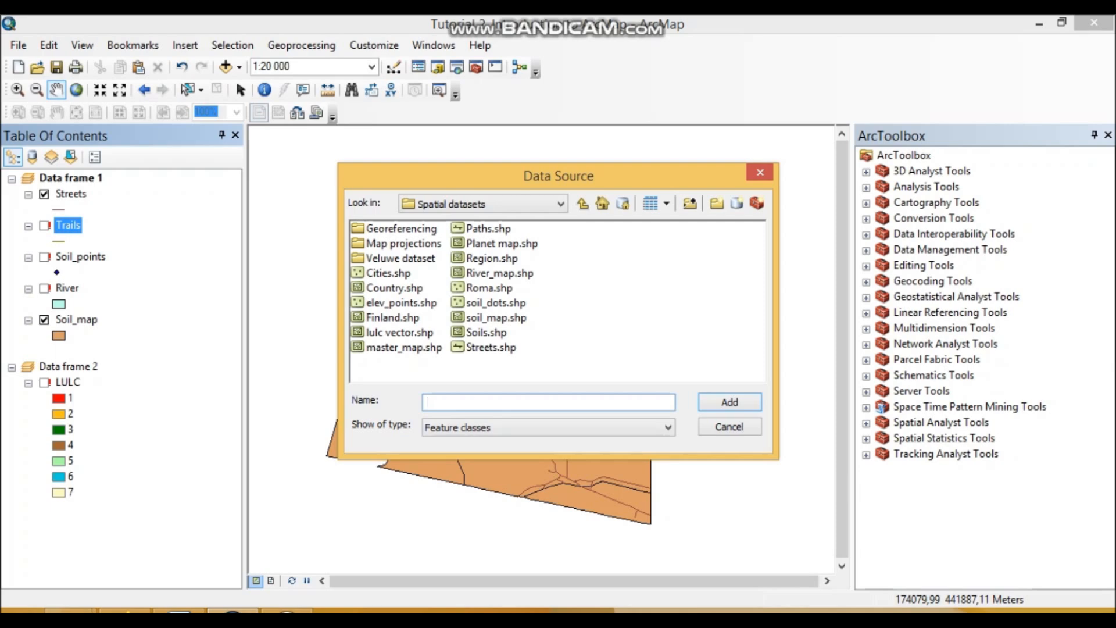
pyautogui.click(488, 229)
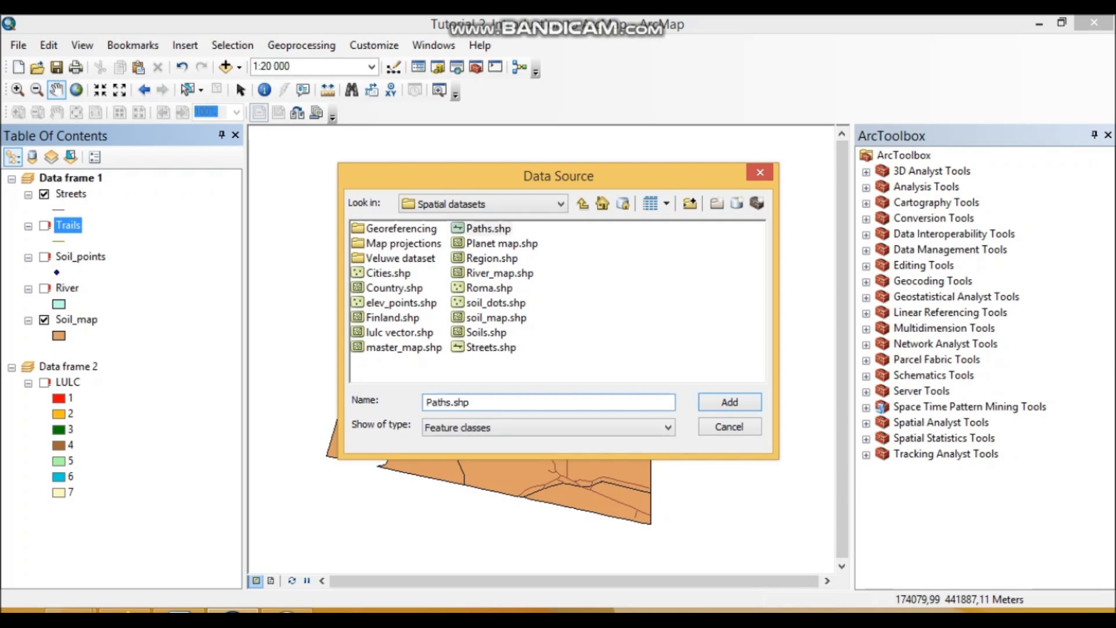
pyautogui.click(729, 402)
# - Rename the Trails layer in Data frame 1 as Path and turn the layer on
pyautogui.rightClick(67, 226)
pyautogui.press('Escape')
pyautogui.write('Path')
pyautogui.press('Return')
pyautogui.click(44, 226)
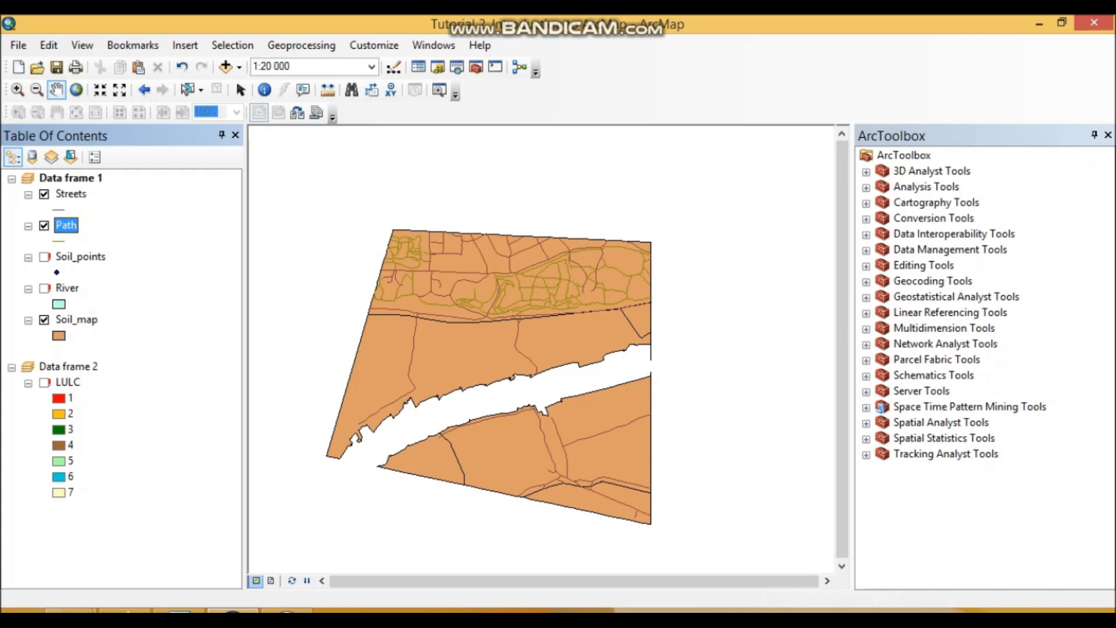
# - Check the shapefile path in the Path layer's source properties, then close them without changes
pyautogui.rightClick(68, 227)
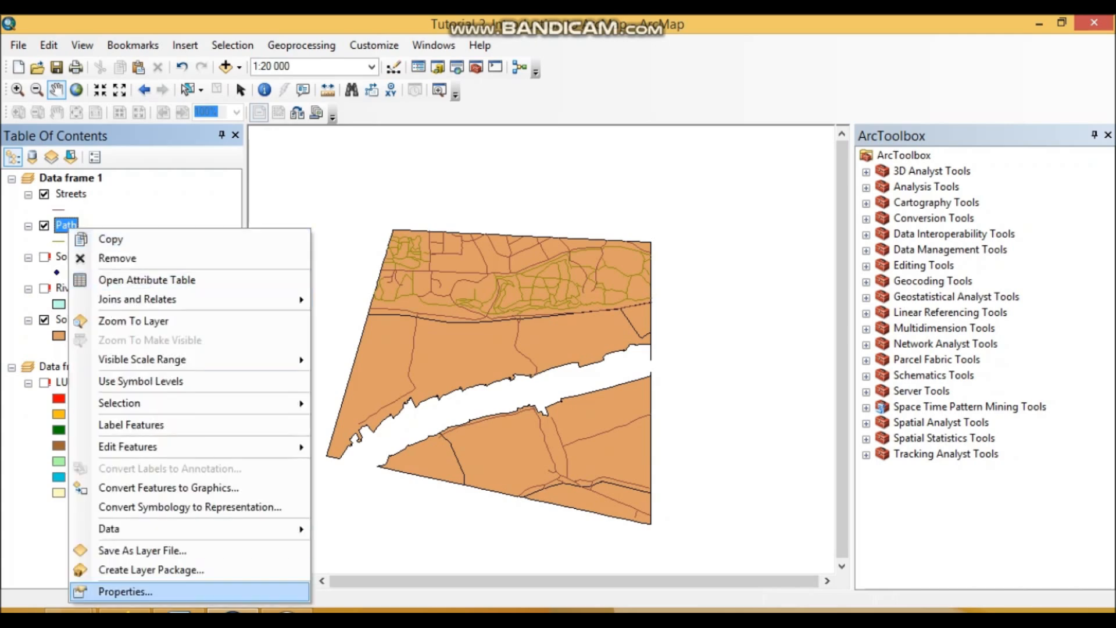
pyautogui.click(125, 591)
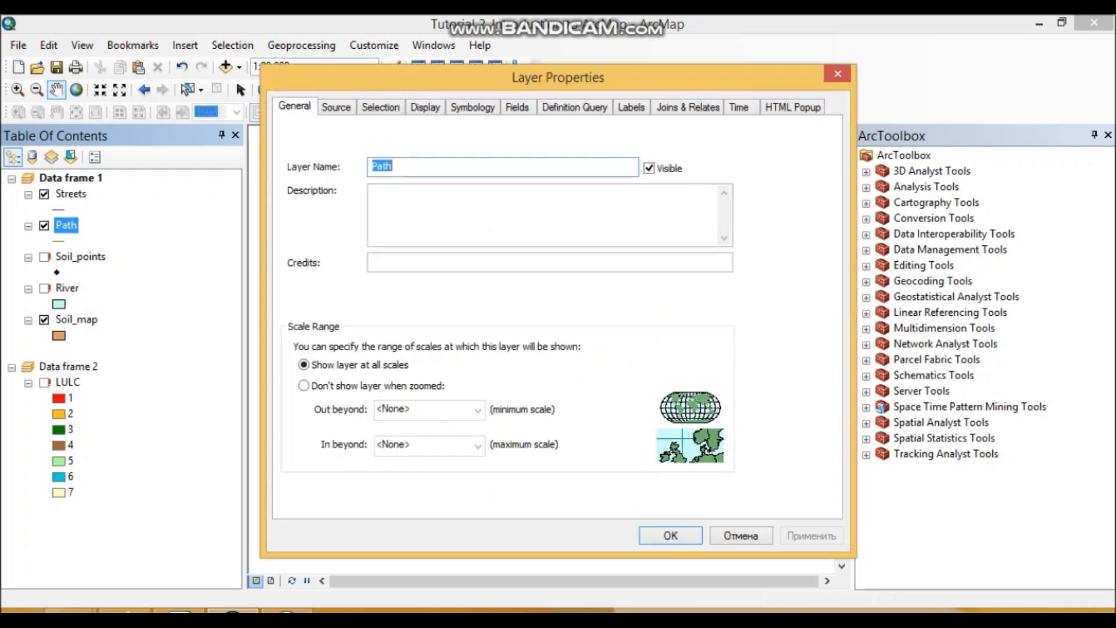
pyautogui.hotkey('ctrl', 'Tab')
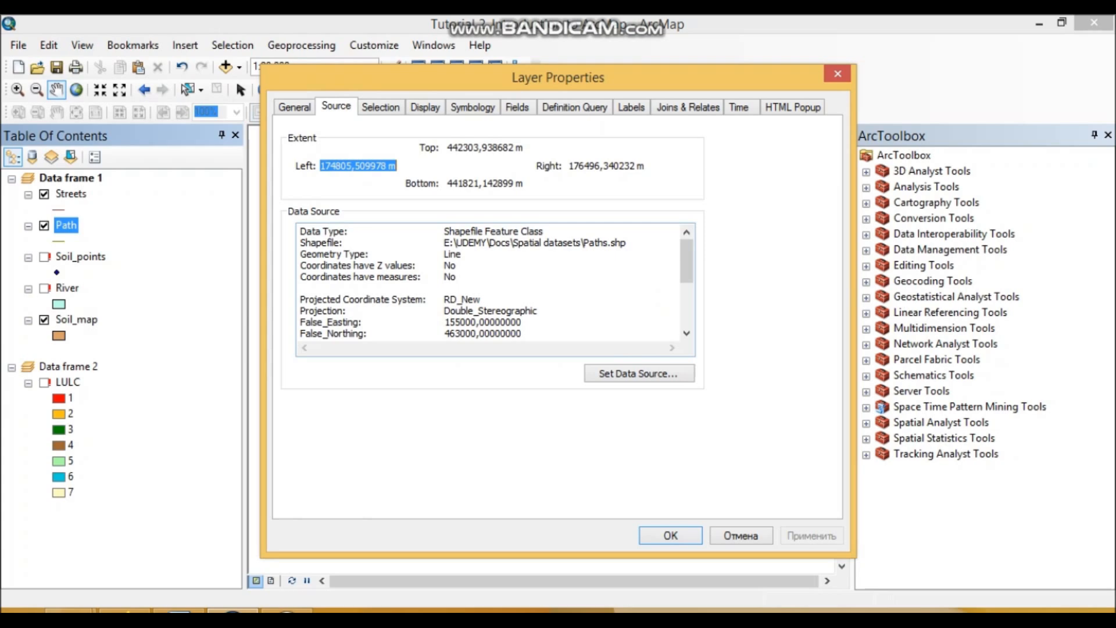
pyautogui.click(301, 243)
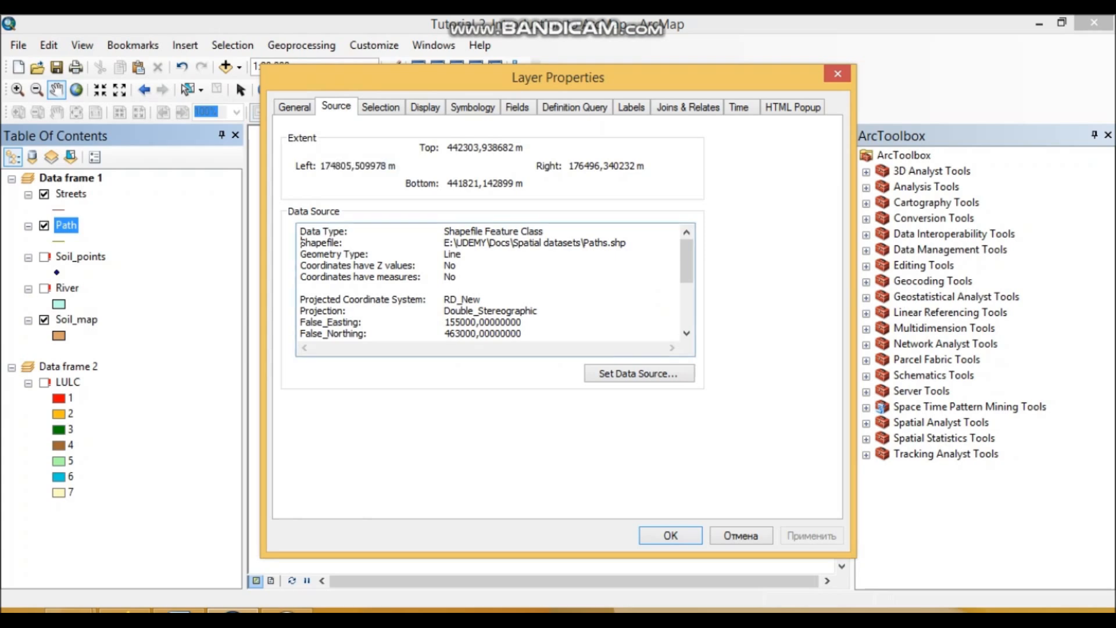
pyautogui.moveTo(301, 242); pyautogui.dragTo(577, 243)
pyautogui.click(837, 74)
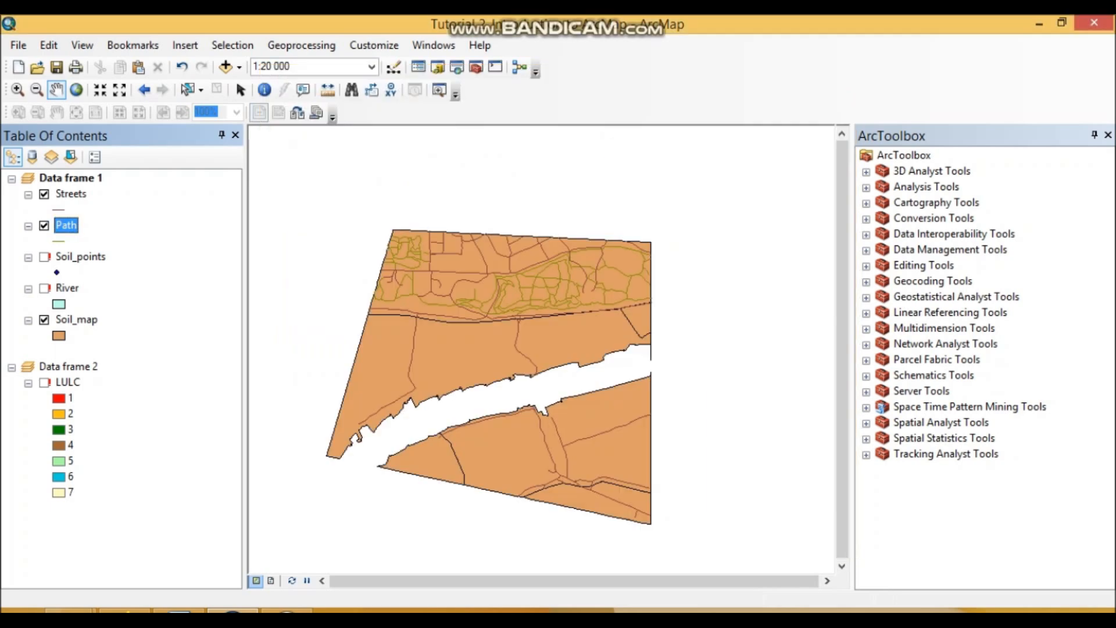
# - Rename the Soil_points layer in Data frame 1 as Soil_dots
pyautogui.click(80, 256)
pyautogui.rightClick(80, 256)
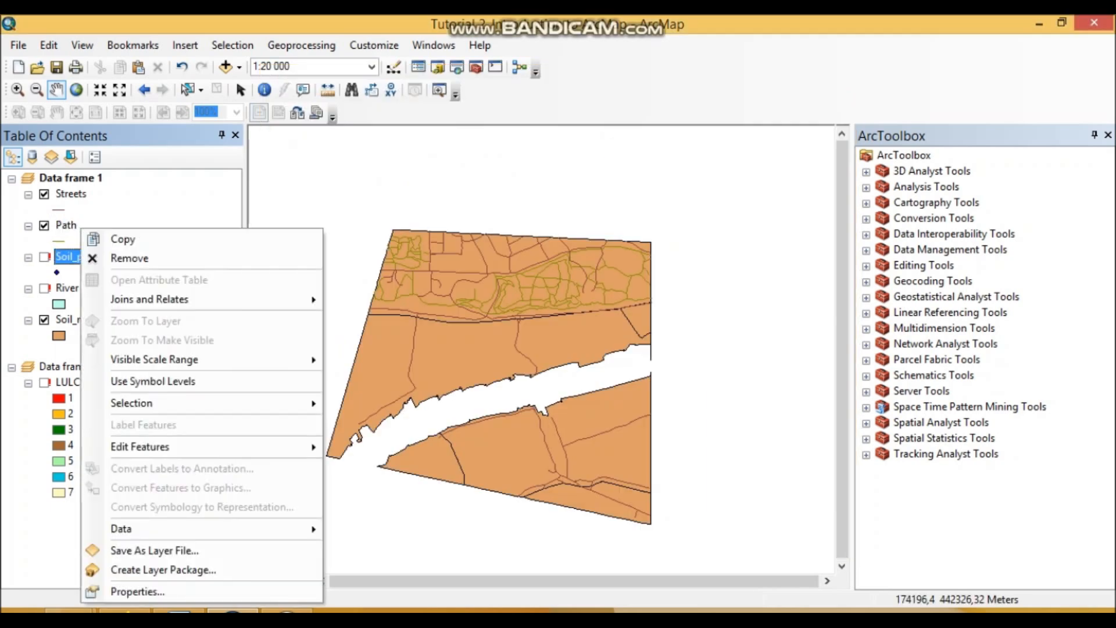
pyautogui.click(138, 592)
pyautogui.press('F2')
pyautogui.press('End')
pyautogui.hotkey('shift', 'Left')
pyautogui.hotkey('shift', 'Left')
pyautogui.hotkey('shift', 'Left')
pyautogui.hotkey('shift', 'Left')
pyautogui.hotkey('shift', 'Left')
pyautogui.hotkey('shift', 'Left')
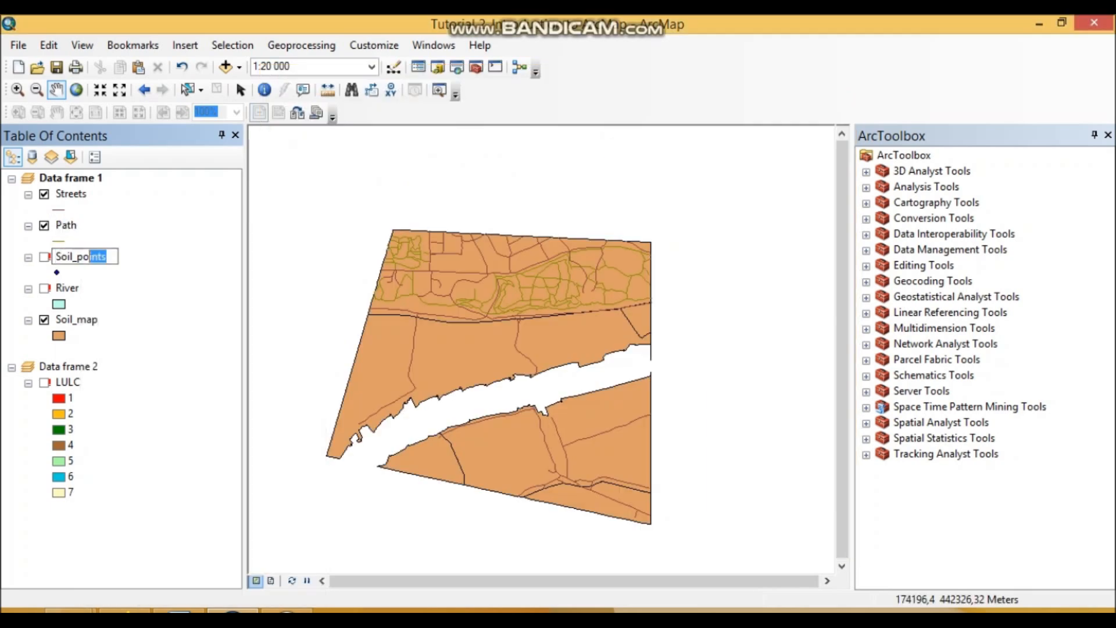
pyautogui.write('dots')
pyautogui.press('Return')
# - Repair the Soil_dots layer's data source with soil_dots.shp from Spatial datasets and turn the layer on
pyautogui.rightClick(76, 256)
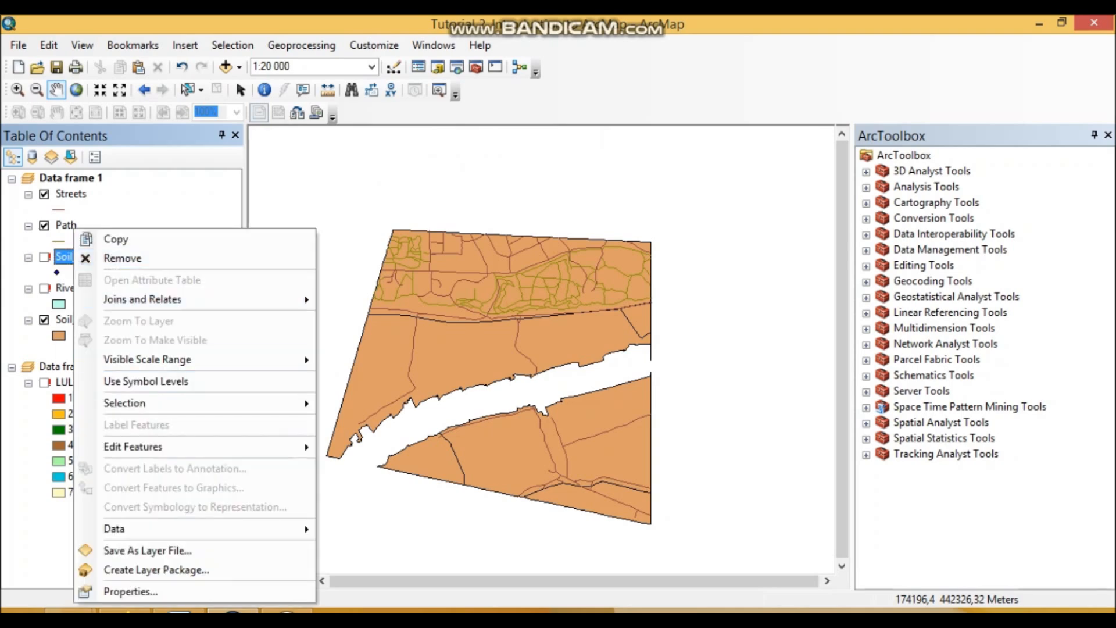
pyautogui.moveTo(233, 528)
pyautogui.click(372, 488)
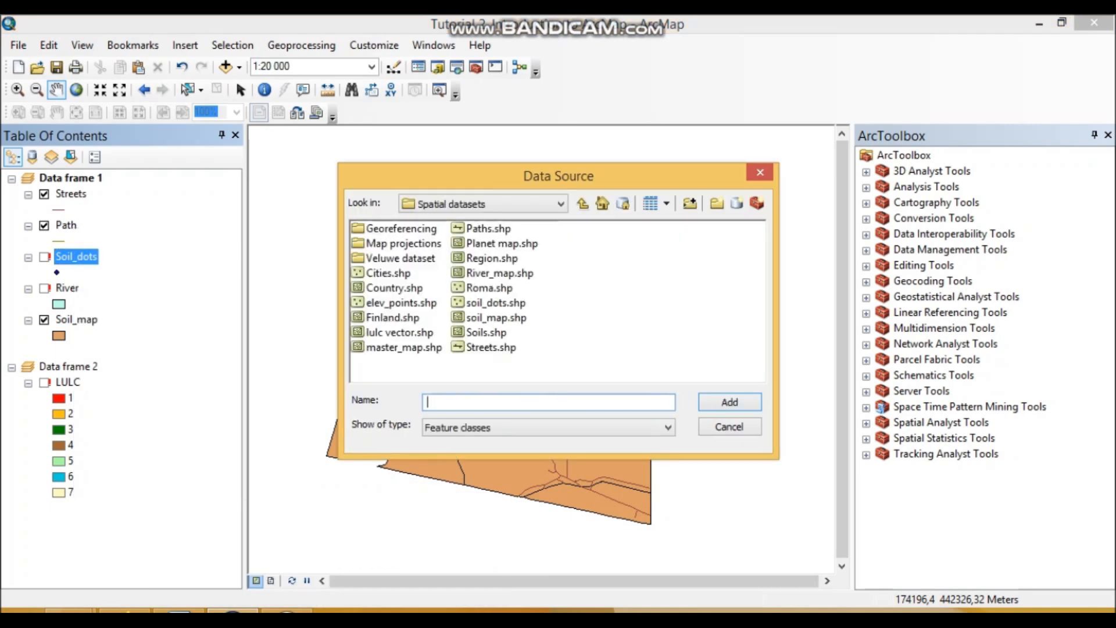
pyautogui.click(495, 303)
pyautogui.click(729, 402)
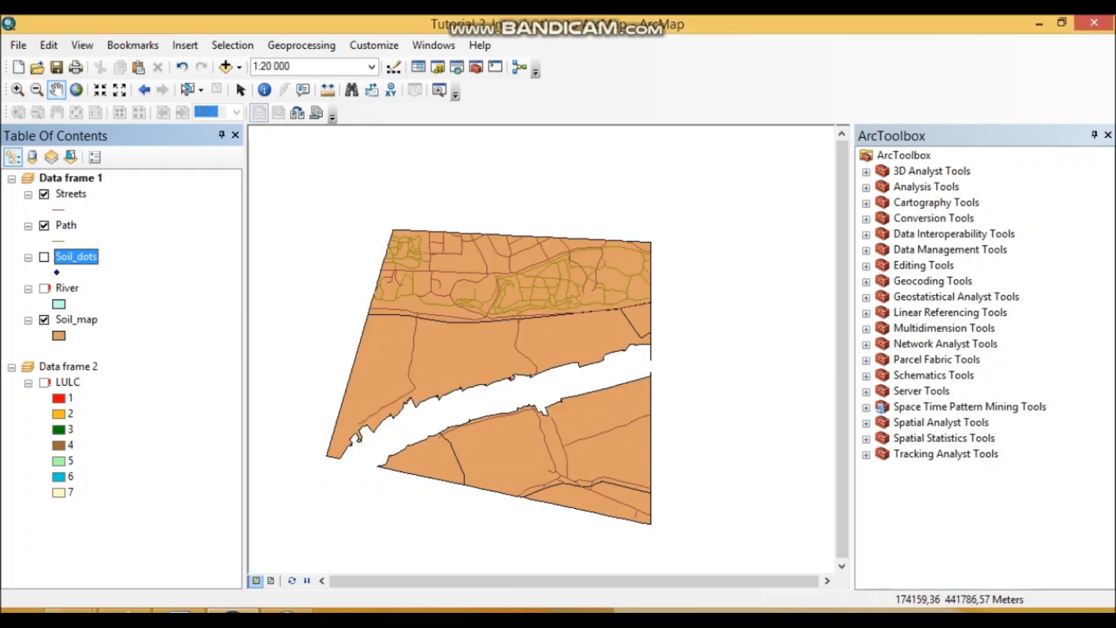
# - Repair the River layer's data source with River_map.shp from Spatial datasets and turn the layer on
pyautogui.rightClick(68, 288)
pyautogui.moveTo(291, 528)
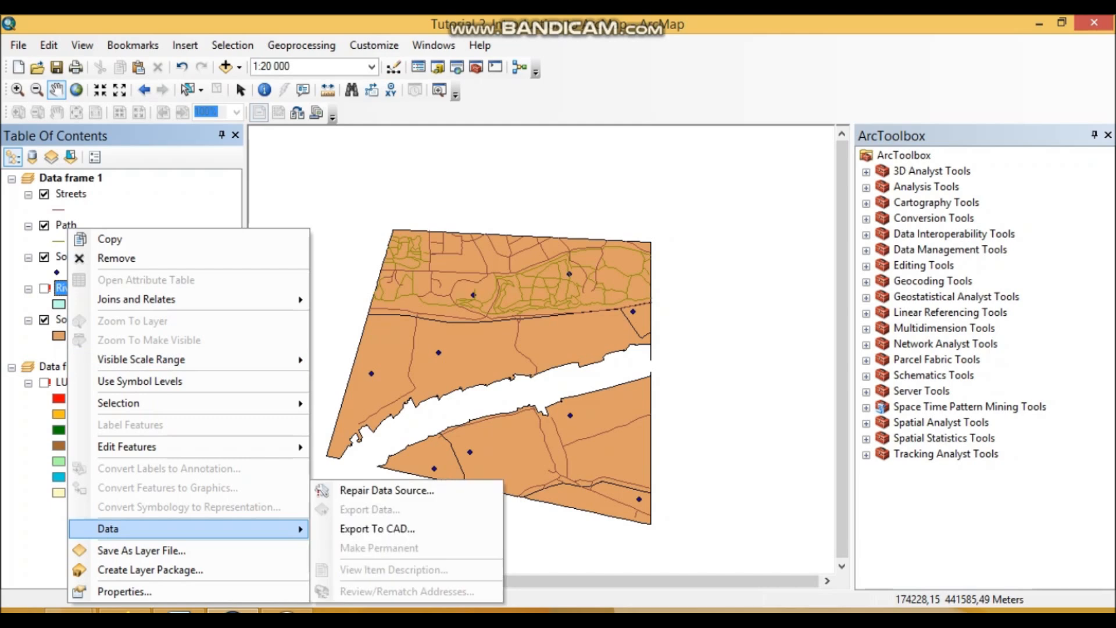
pyautogui.click(323, 491)
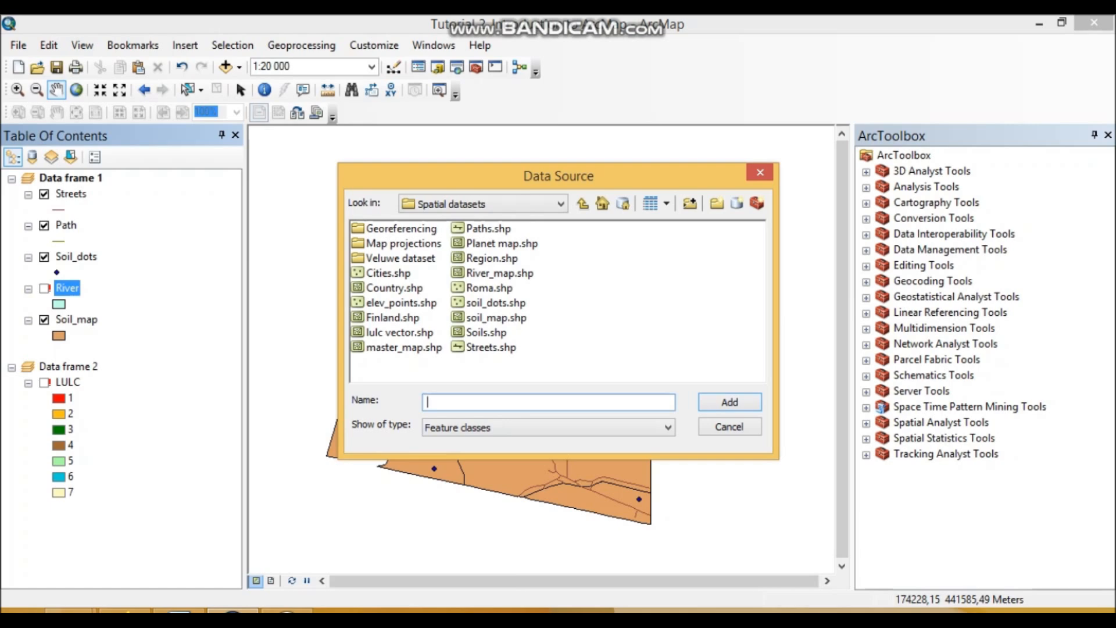
pyautogui.click(499, 273)
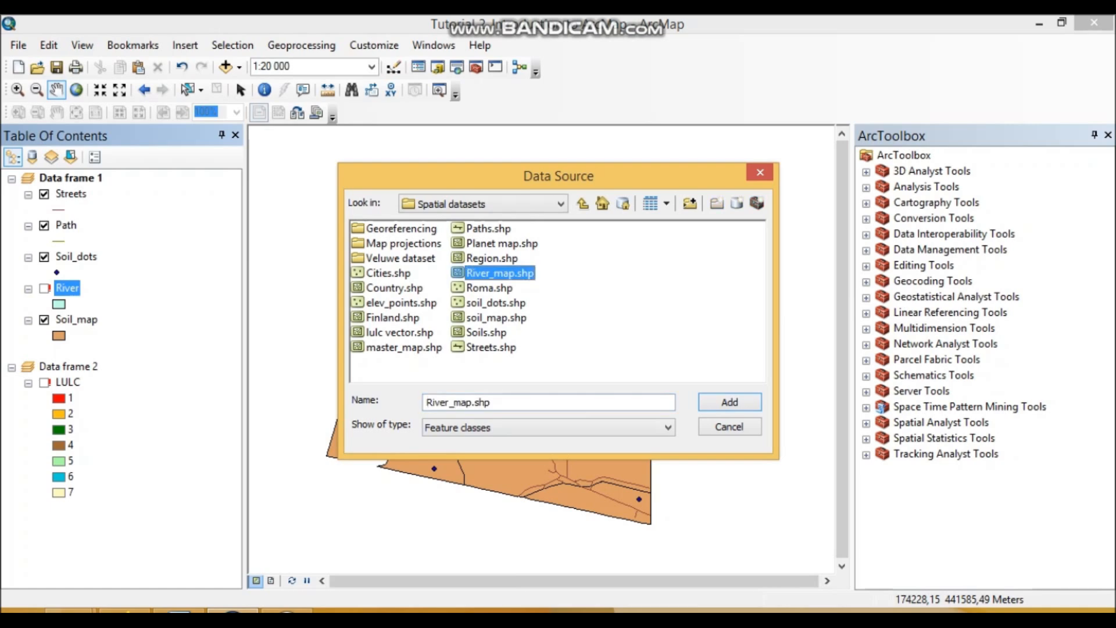
pyautogui.click(730, 402)
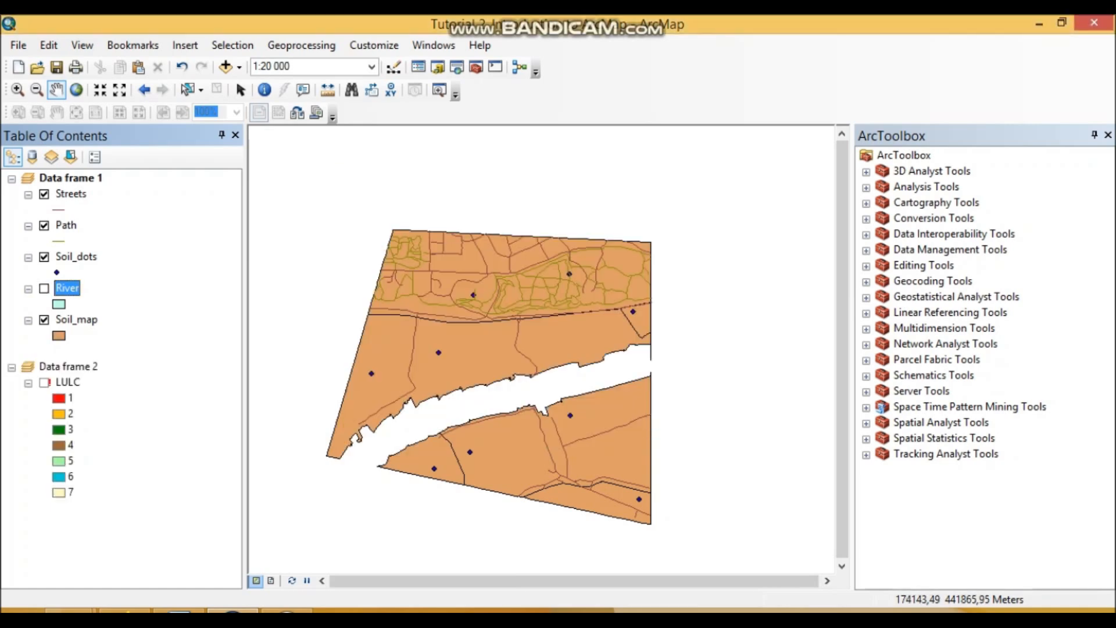
# - Rename the River layer as River_map in its layer properties
pyautogui.rightClick(58, 288)
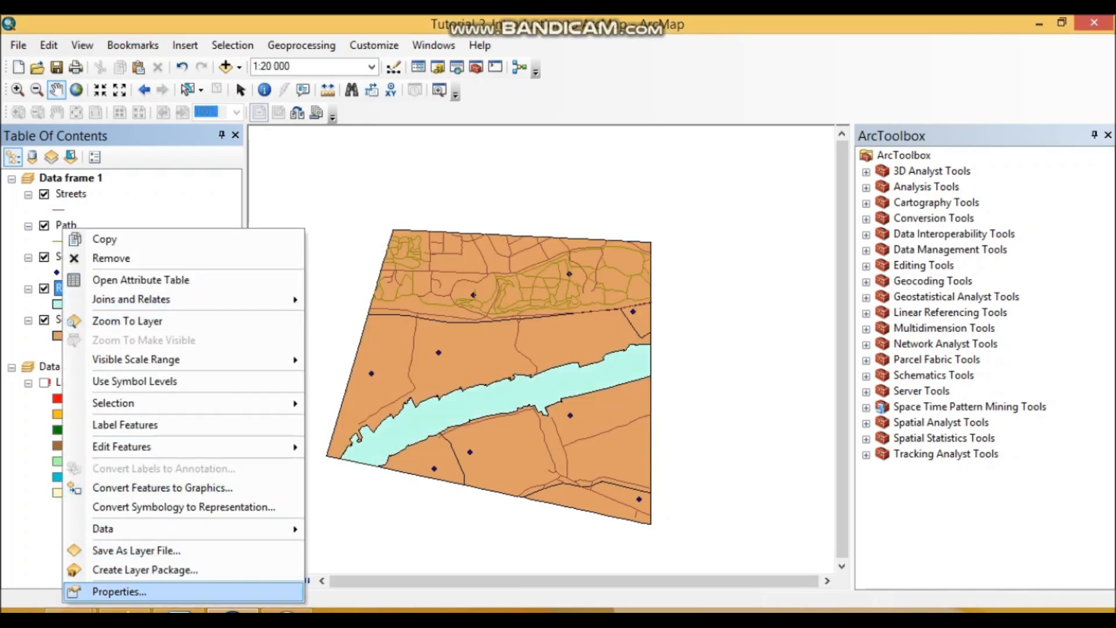
pyautogui.click(87, 592)
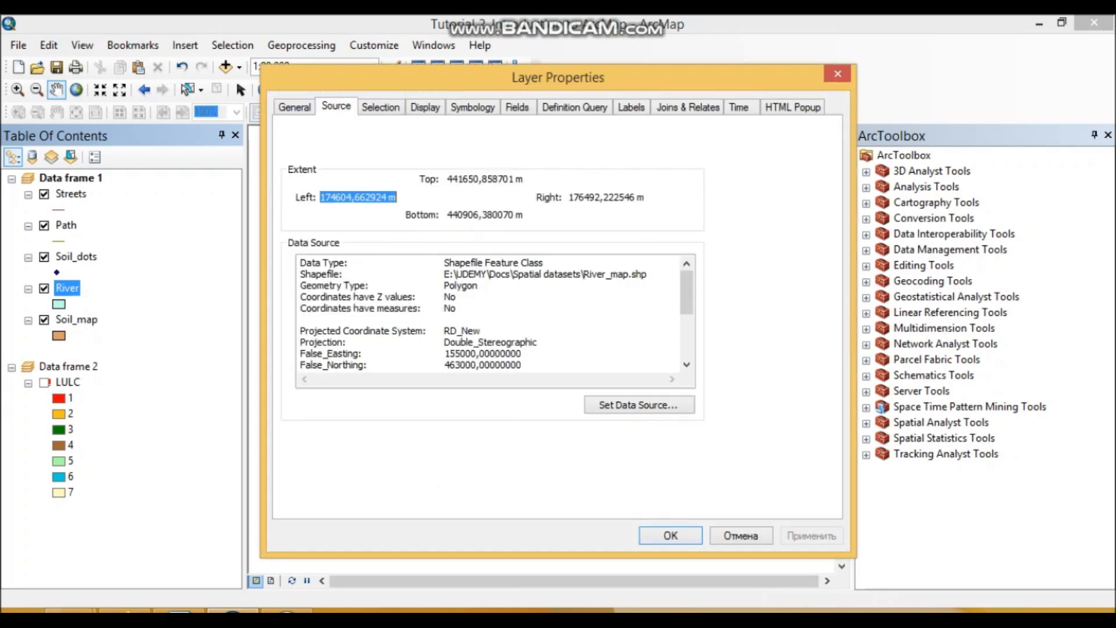
pyautogui.click(294, 106)
pyautogui.click(397, 135)
pyautogui.write('_map')
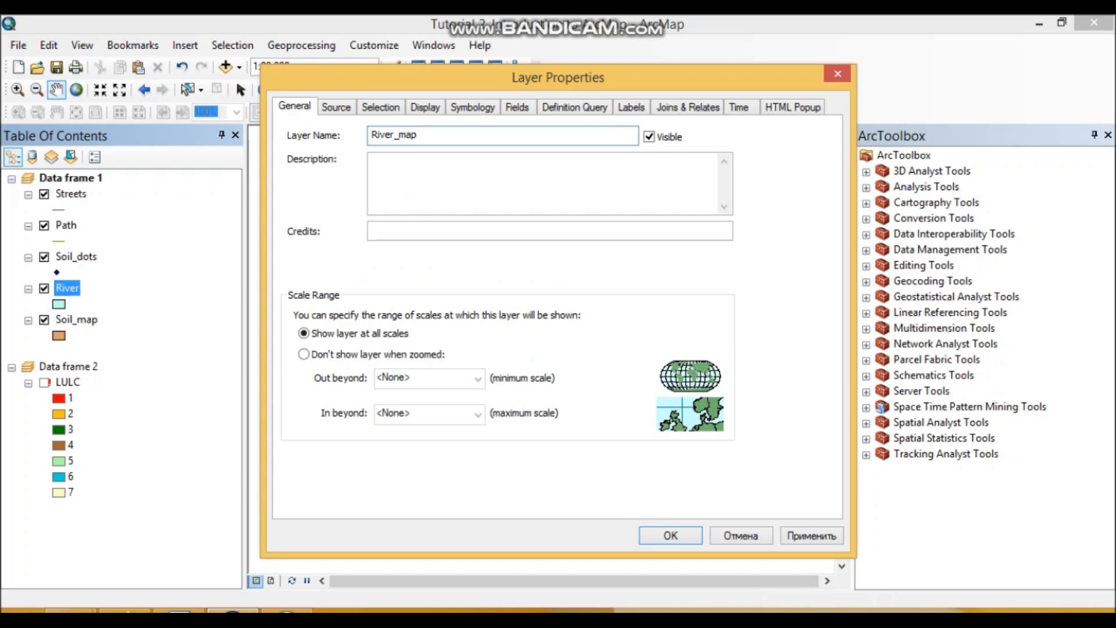
pyautogui.click(670, 534)
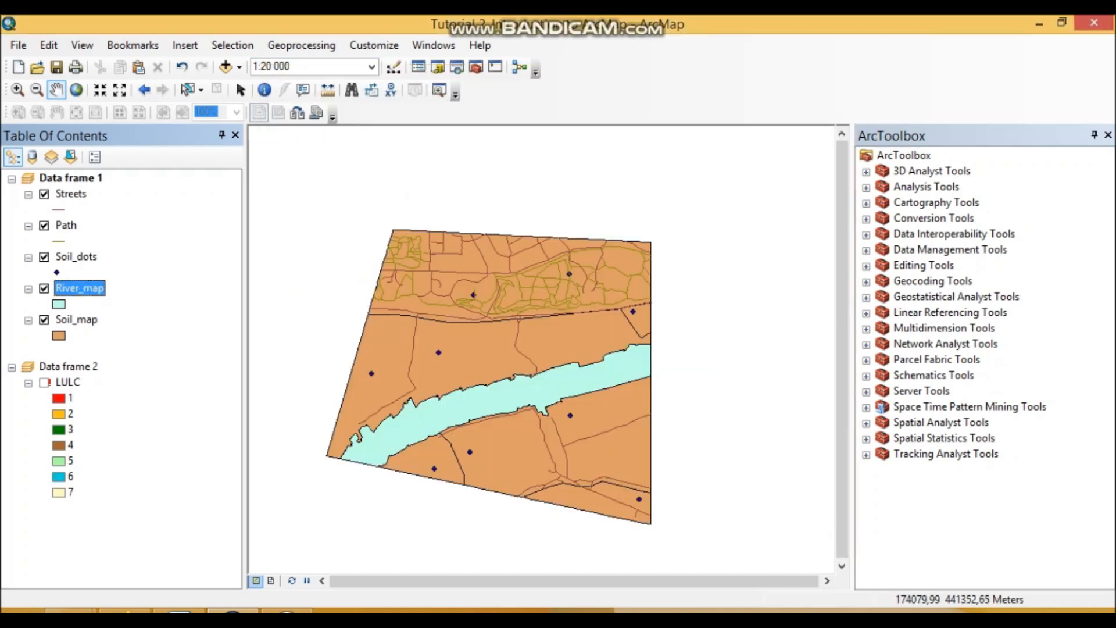
# - Read task 3 with questions a to e in the Word instructions and return to ArcMap
pyautogui.scroll(-1, 521, 334)
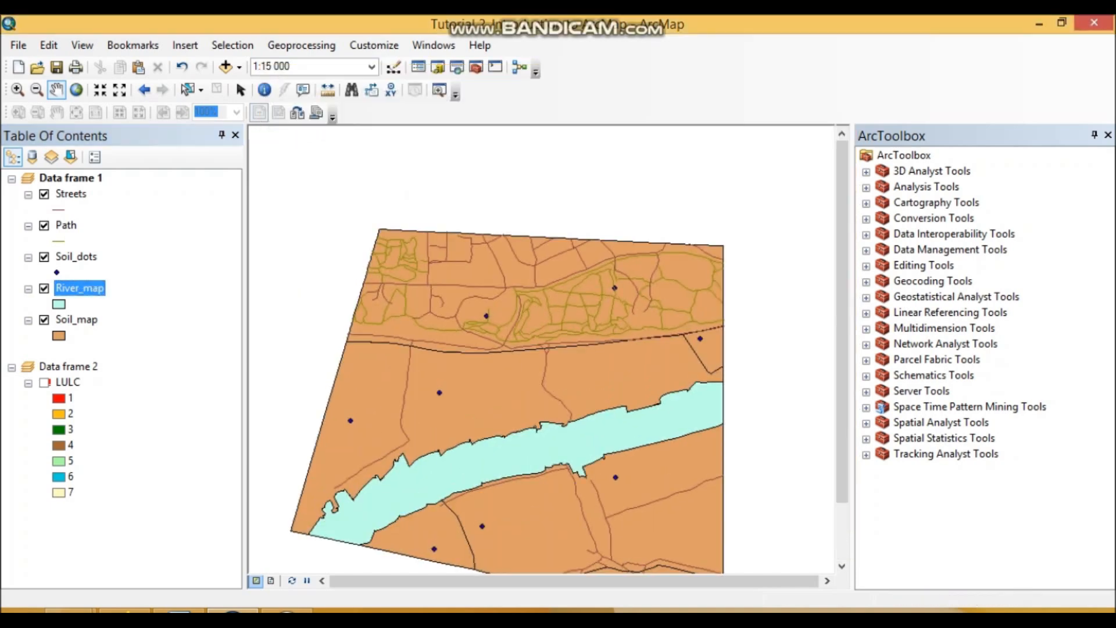
pyautogui.moveTo(520, 377); pyautogui.dragTo(488, 292)
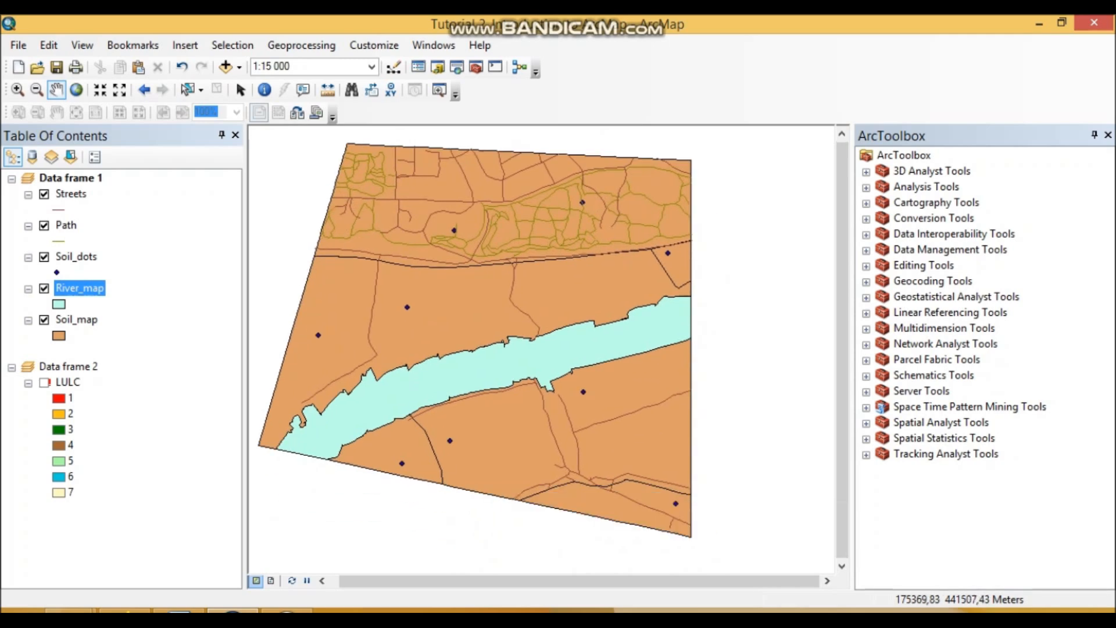
pyautogui.click(179, 610)
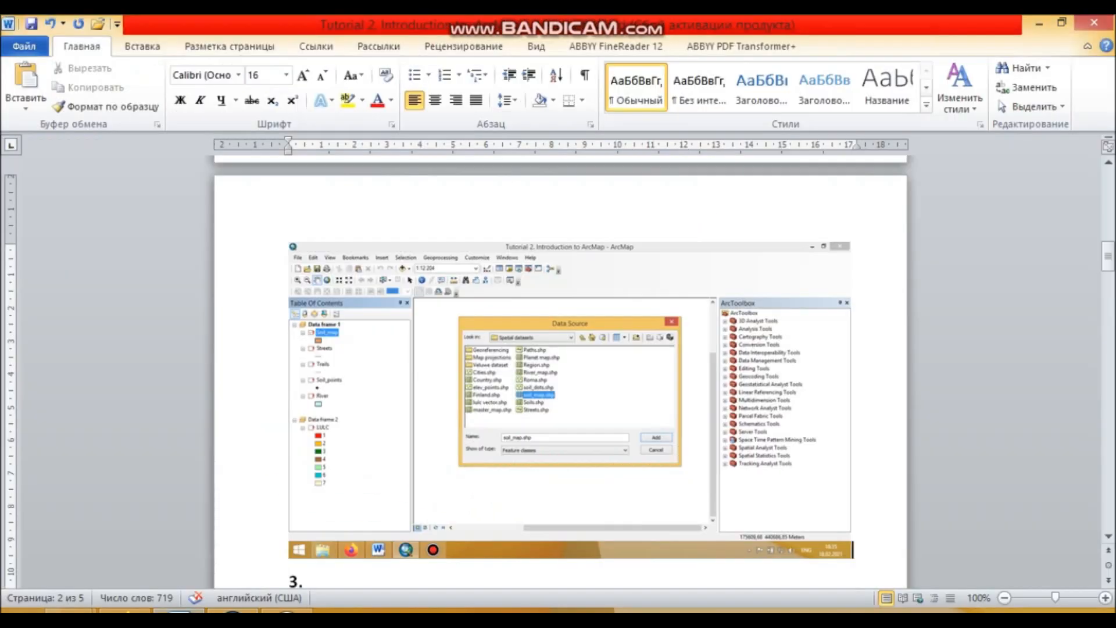
pyautogui.scroll(-5, 561, 372)
pyautogui.click(233, 611)
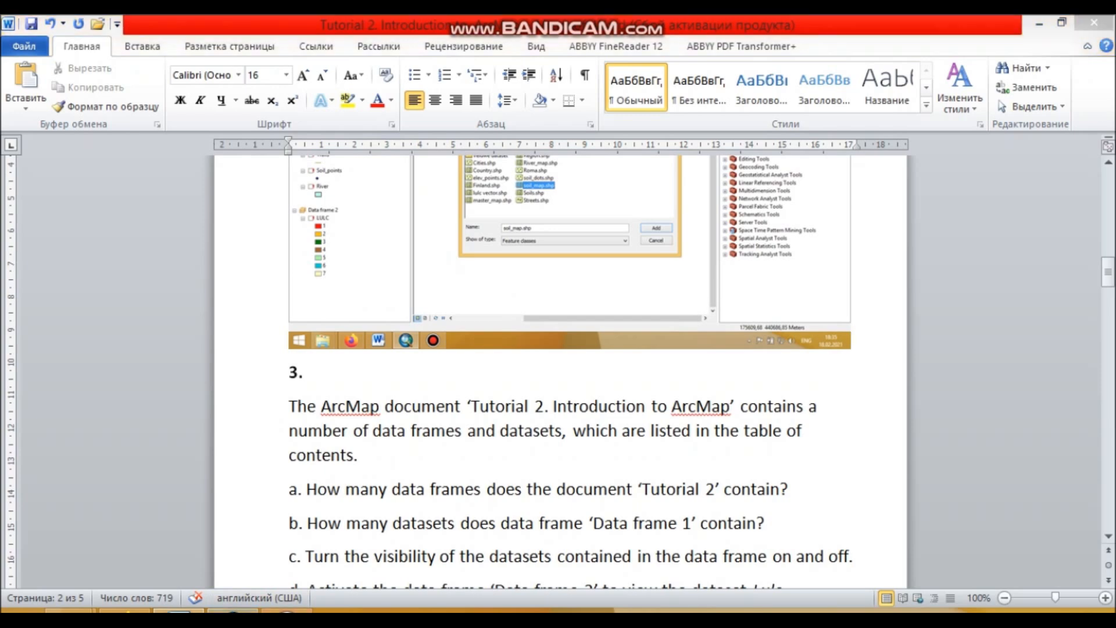
pyautogui.click(179, 610)
pyautogui.scroll(-1, 561, 372)
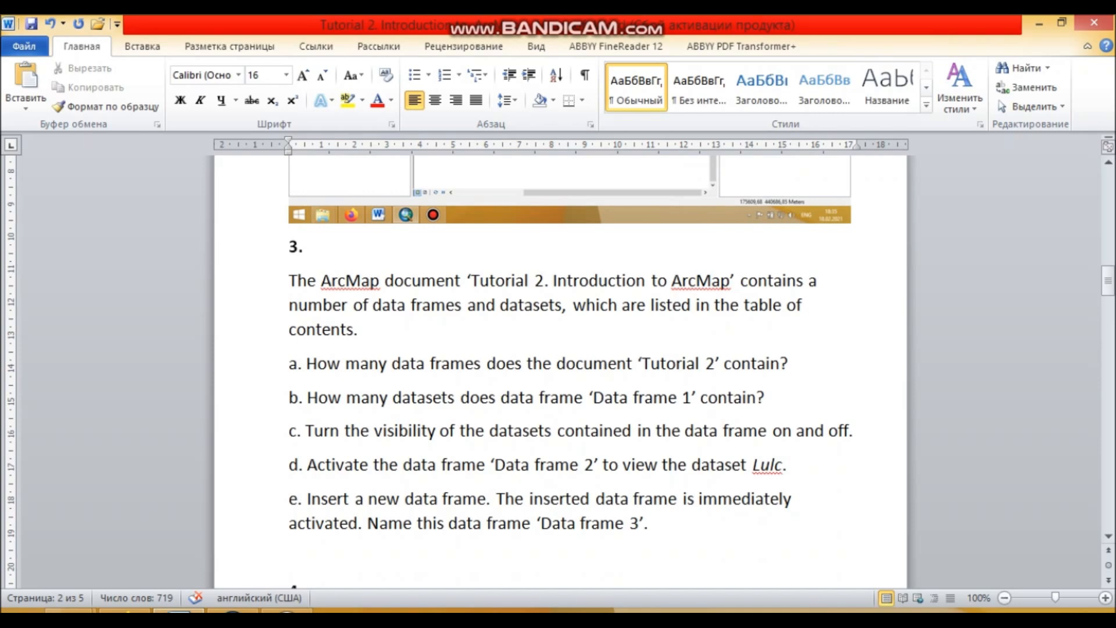
pyautogui.click(232, 610)
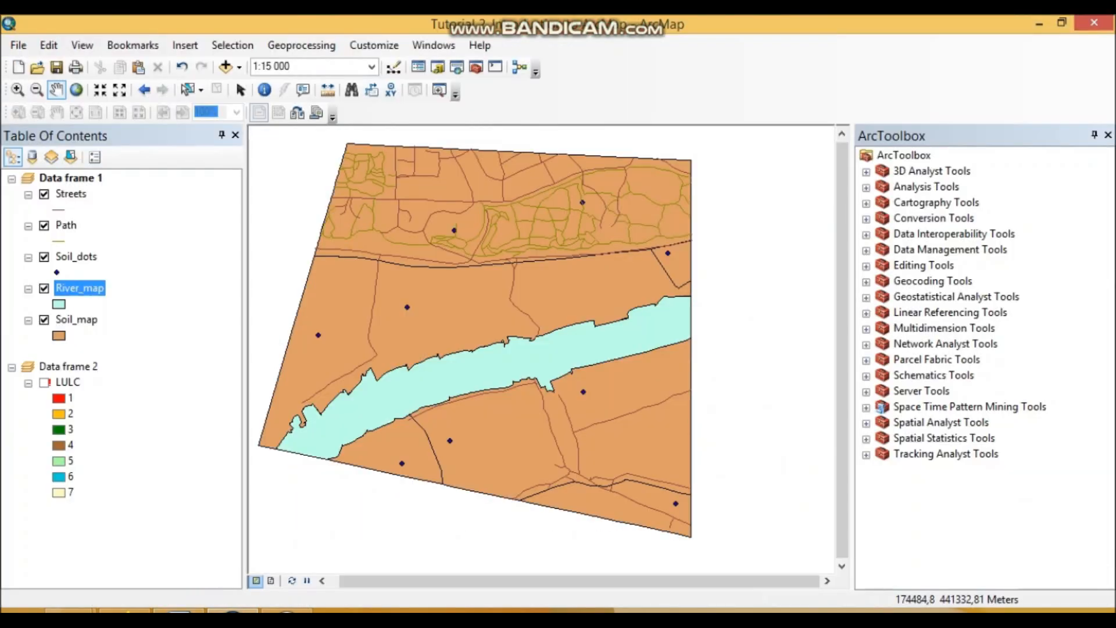
# - Check the data frames in the table of contents, switch to Word and add an answer line below question a
pyautogui.click(71, 178)
pyautogui.click(68, 367)
pyautogui.click(71, 194)
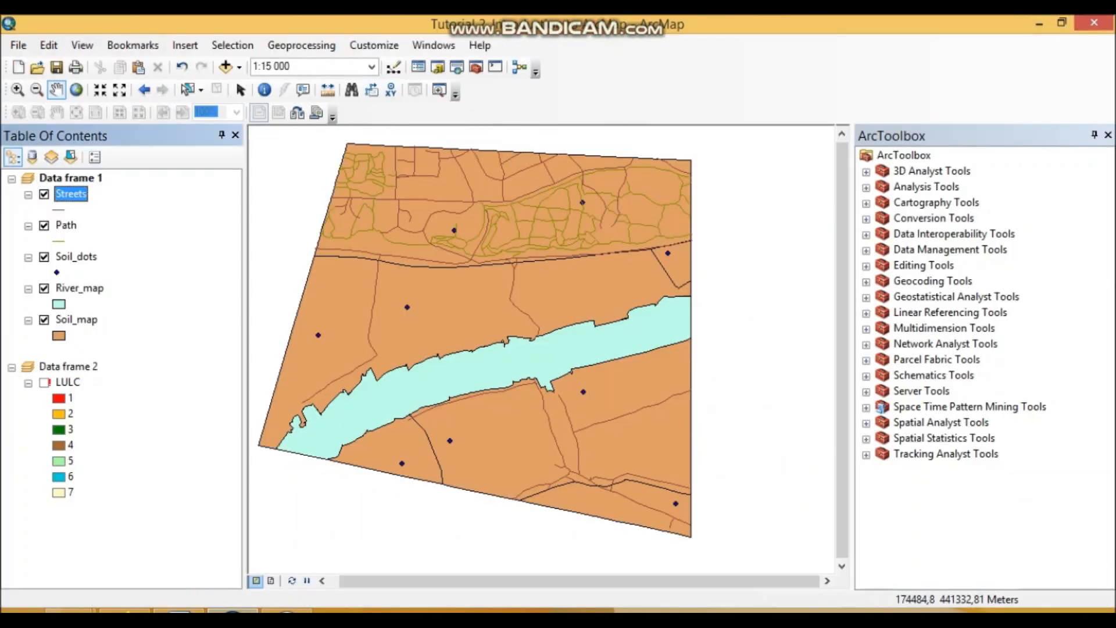
pyautogui.click(179, 610)
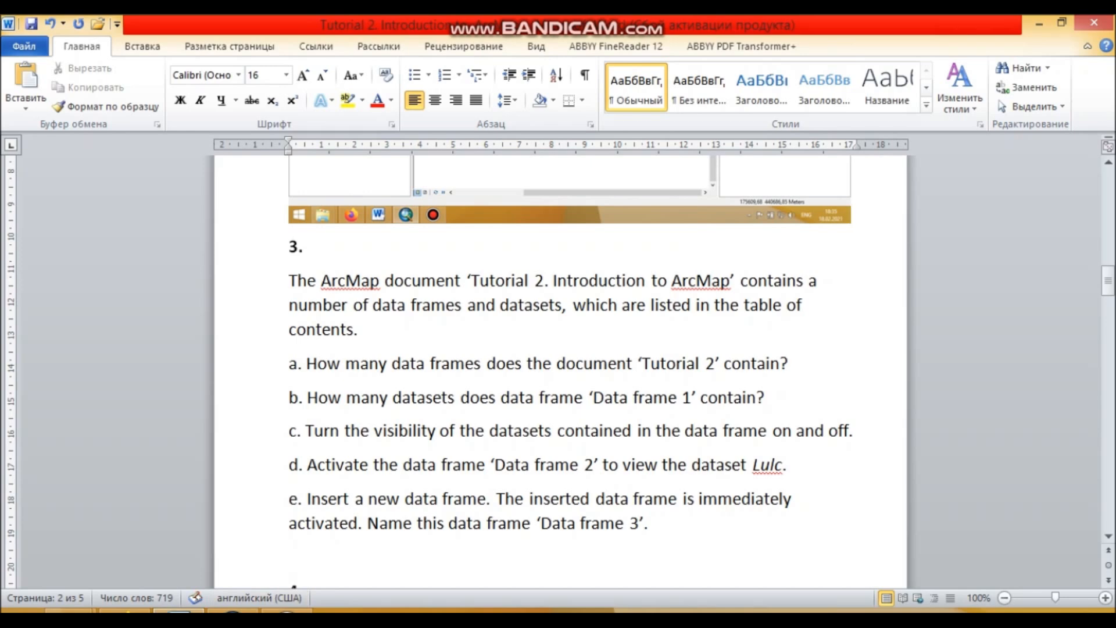
pyautogui.press('Return')
pyautogui.press('Return')
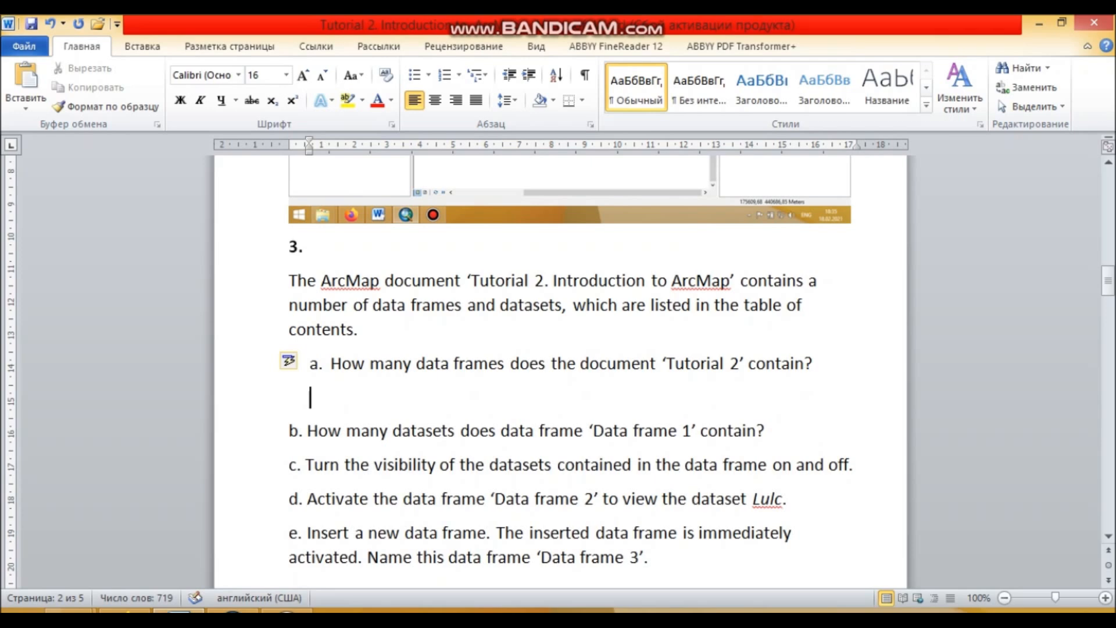
# - Count the data frames in ArcMap and answer question a in Word with "2 data frames are in this ArcMap document"
pyautogui.click(233, 612)
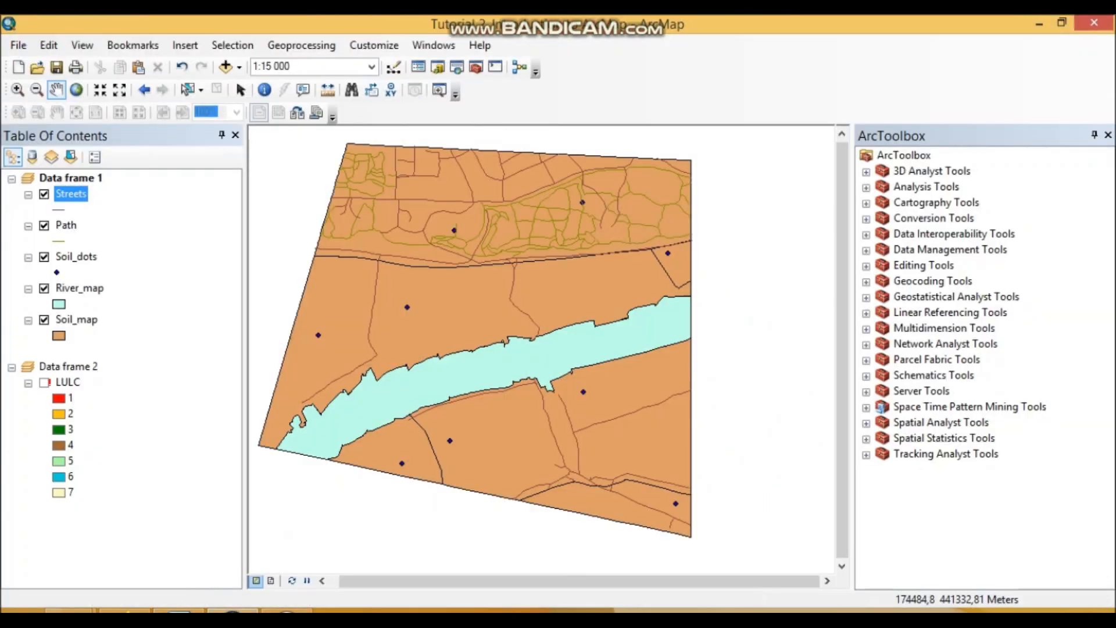
pyautogui.click(70, 177)
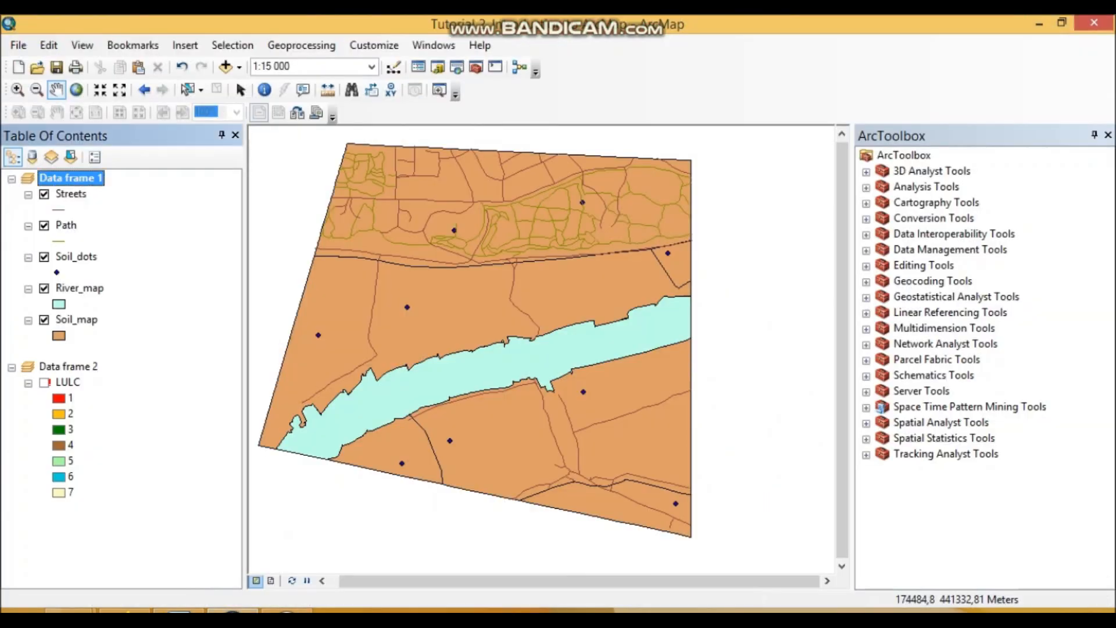
pyautogui.click(68, 366)
pyautogui.click(179, 610)
pyautogui.write('2 dat')
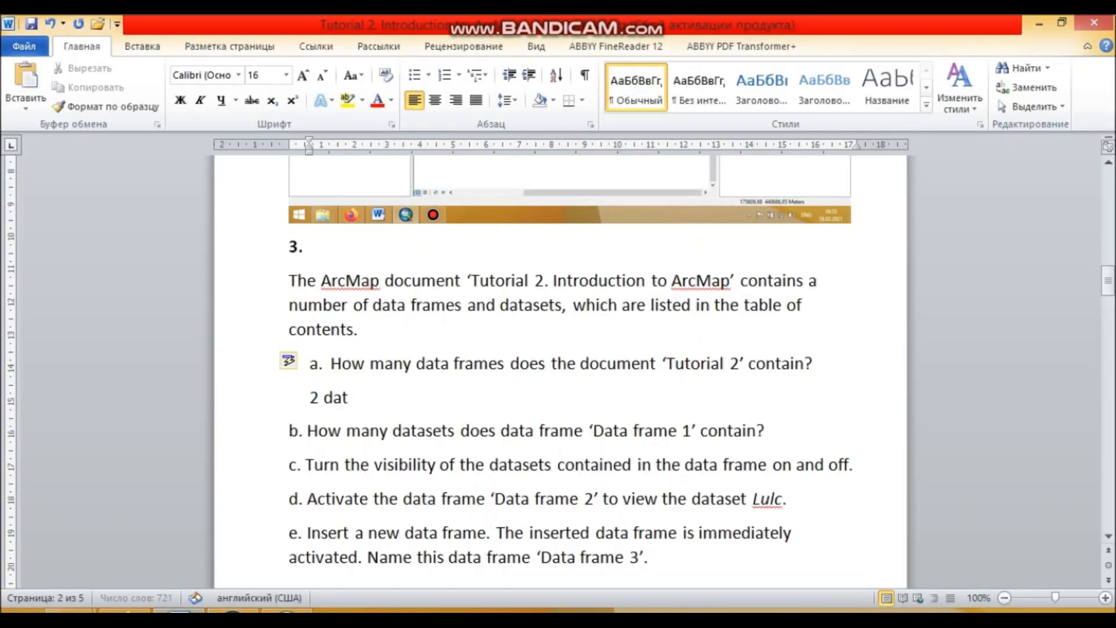
pyautogui.write('a frames ')
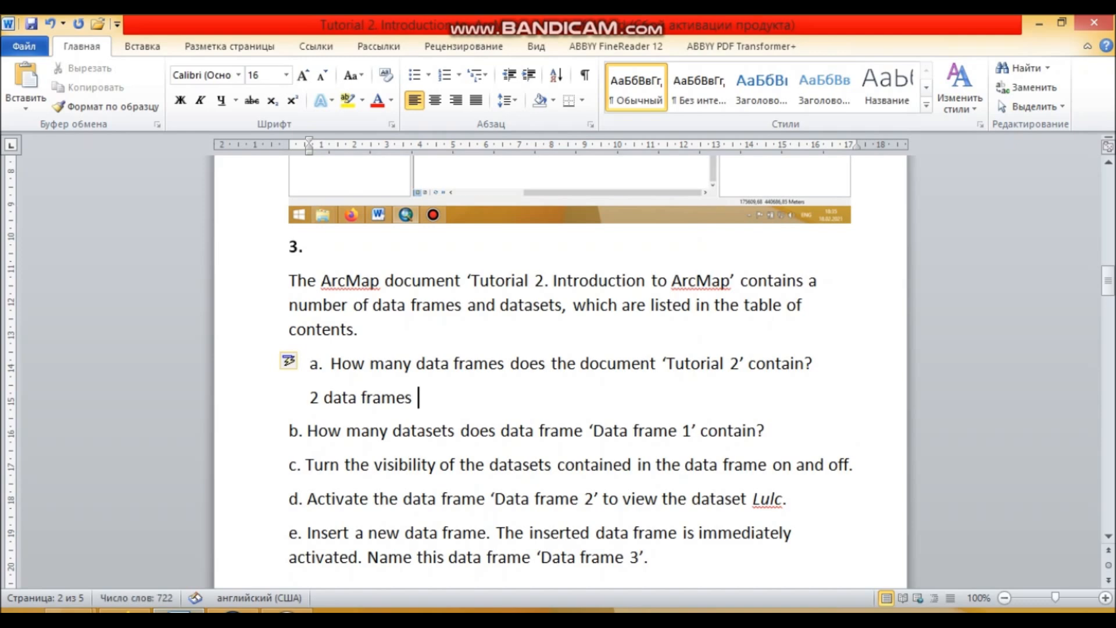
pyautogui.write('are in this Ar')
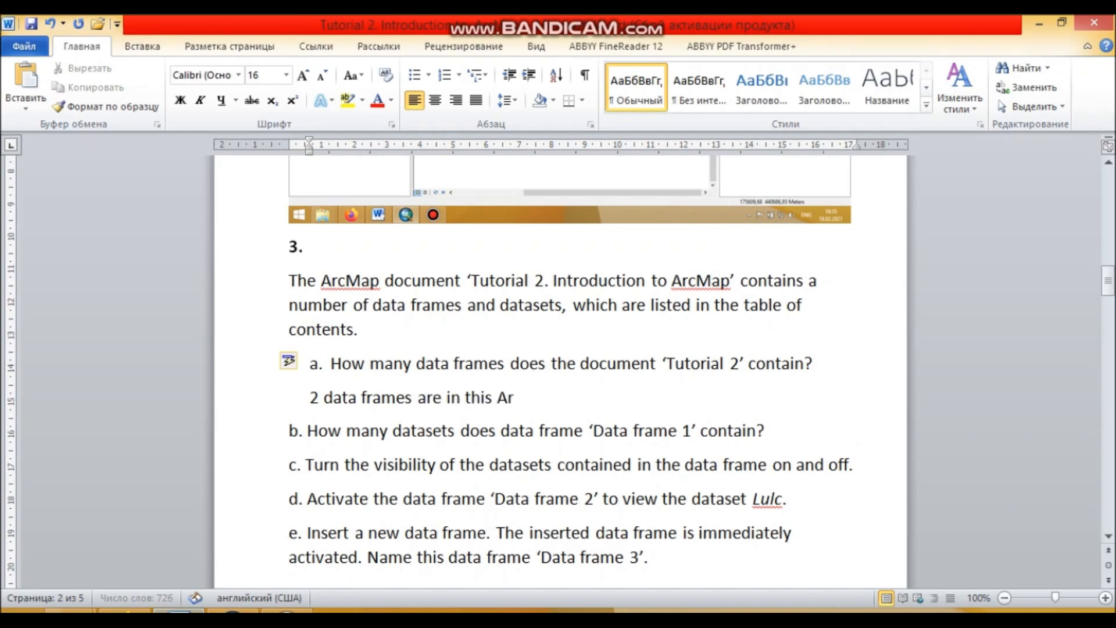
pyautogui.write('cMap document')
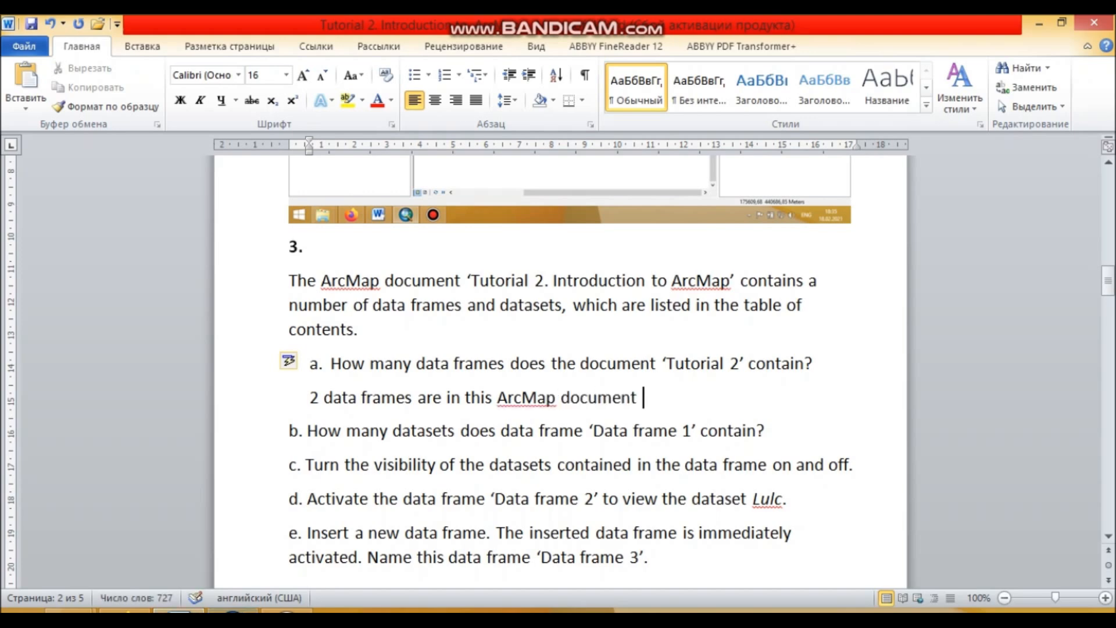
# - Add an unnumbered answer line below question b about the datasets in Data frame 1
pyautogui.scroll(-2, 558, 372)
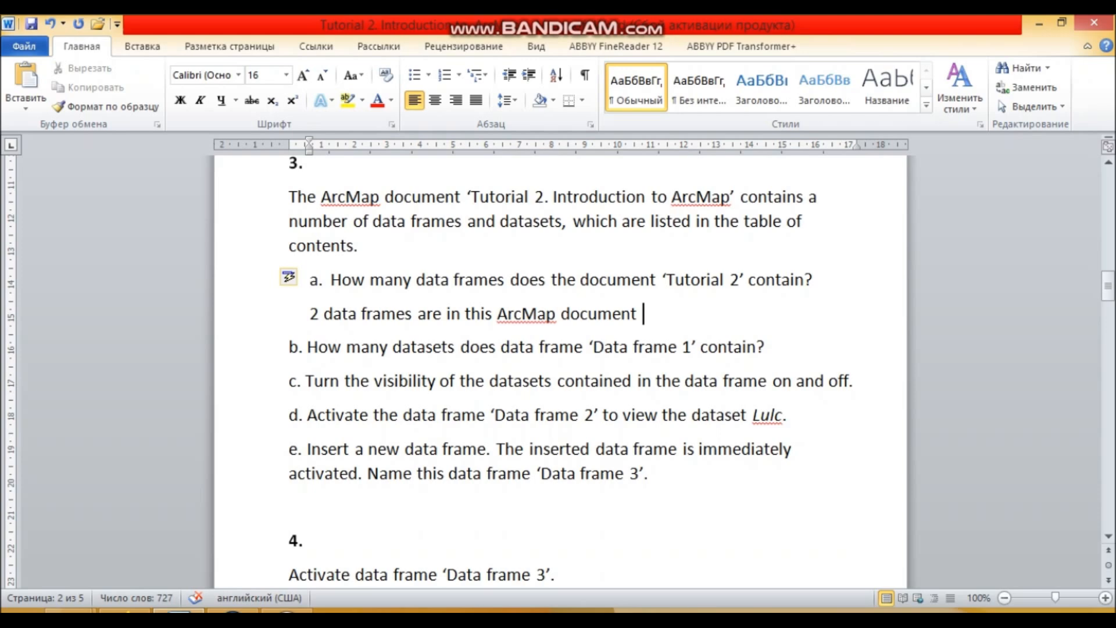
pyautogui.click(766, 347)
pyautogui.press('Return')
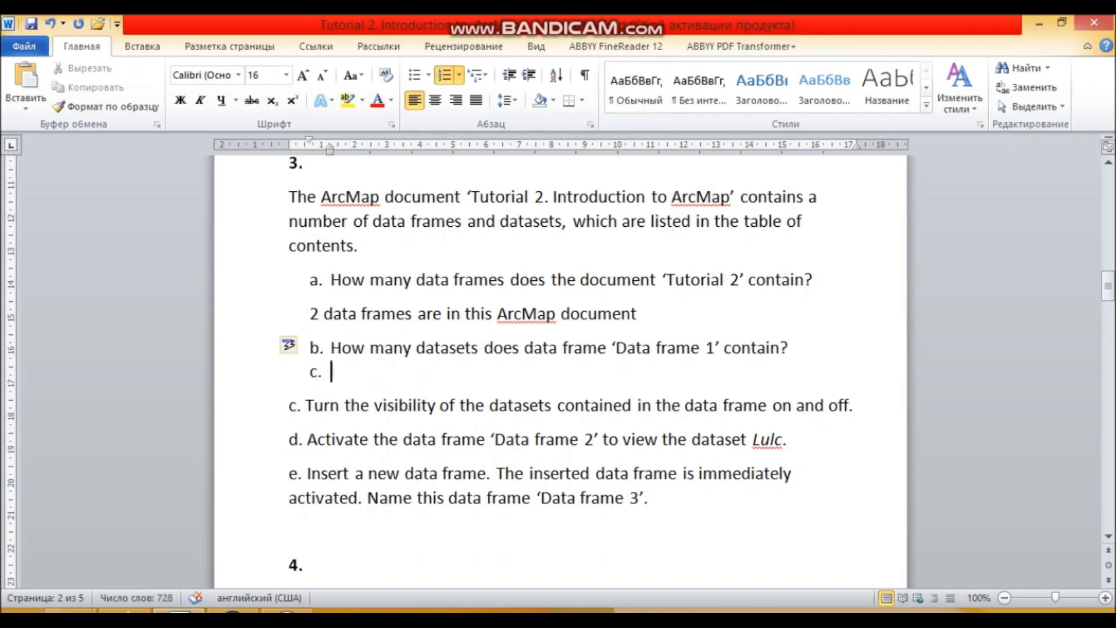
pyautogui.press('BackSpace')
# - Count the layers under Data frame 1 in ArcMap and answer question b in Word with "5 datasets"
pyautogui.click(233, 611)
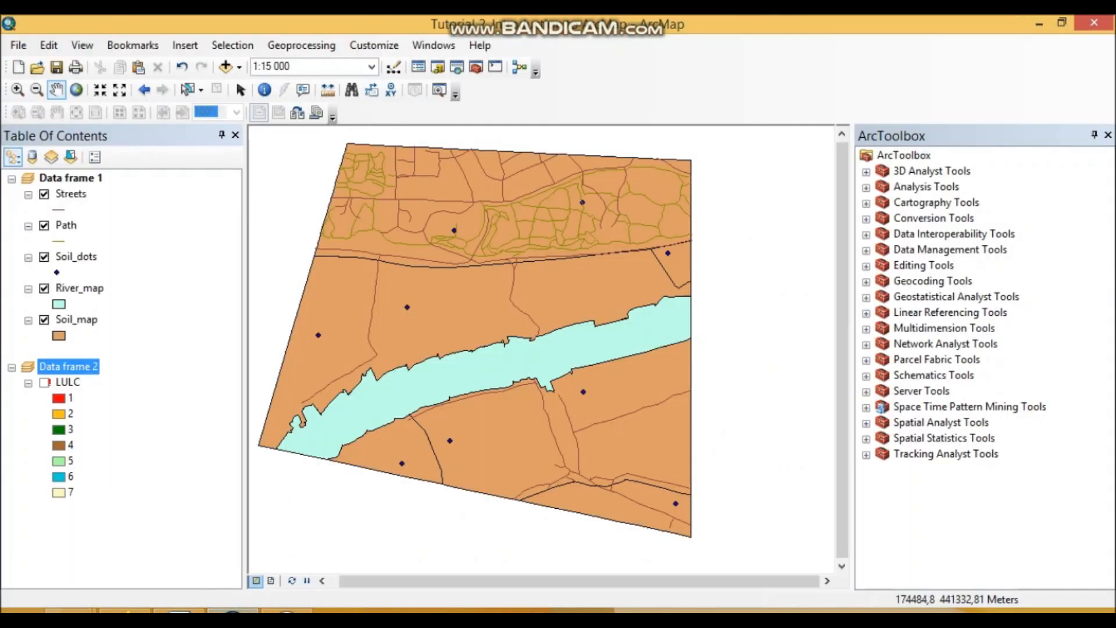
pyautogui.click(71, 178)
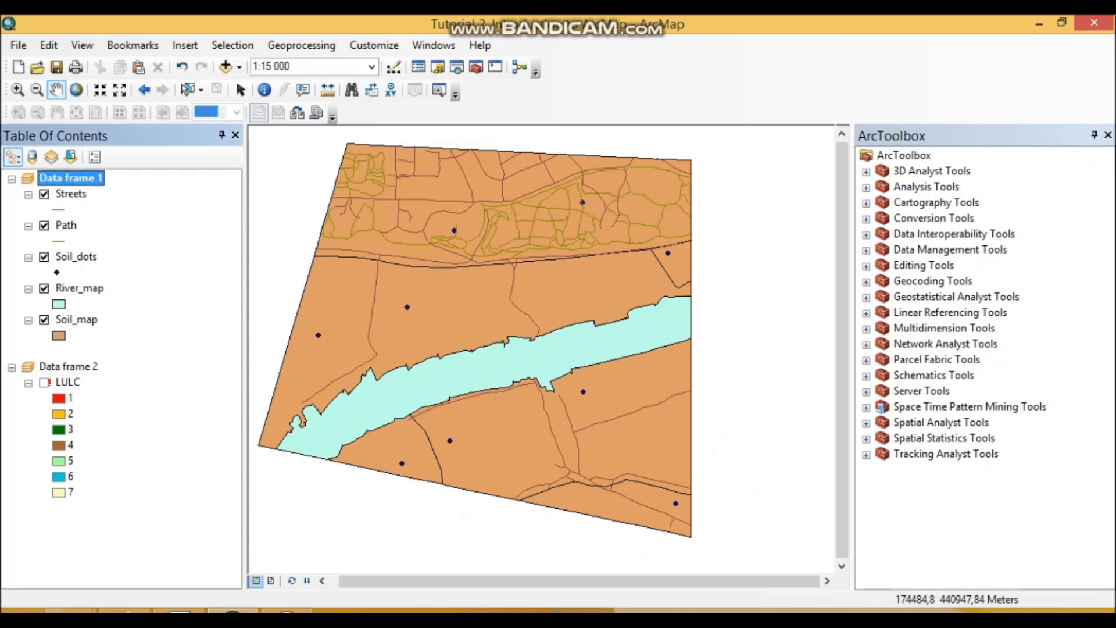
pyautogui.press('Down')
pyautogui.press('Down')
pyautogui.press('Down')
pyautogui.press('Down')
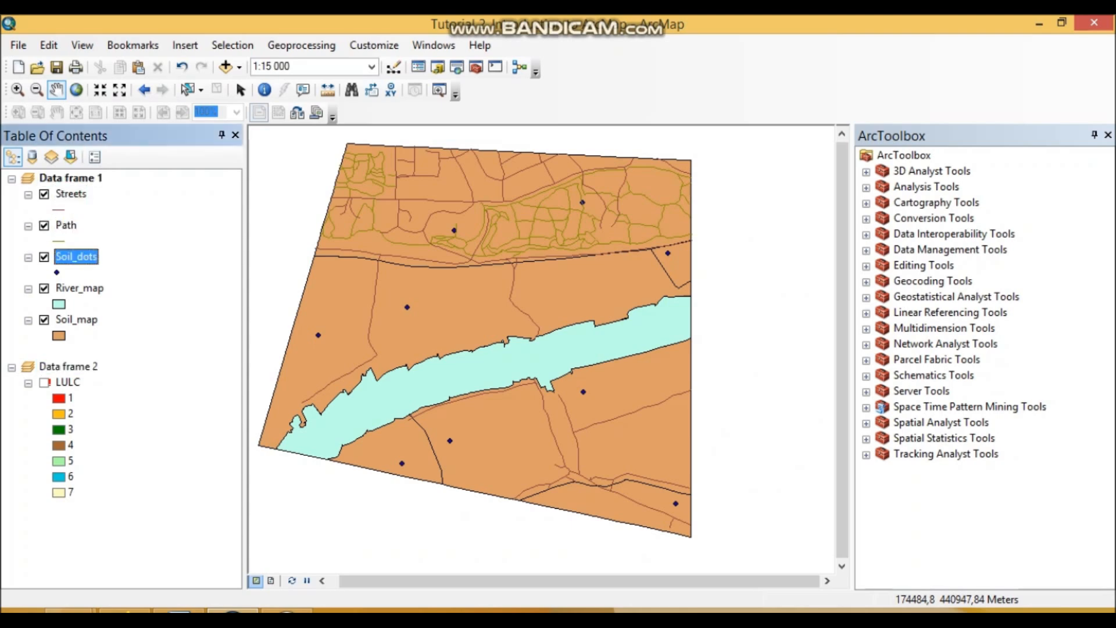
pyautogui.click(70, 334)
pyautogui.click(179, 610)
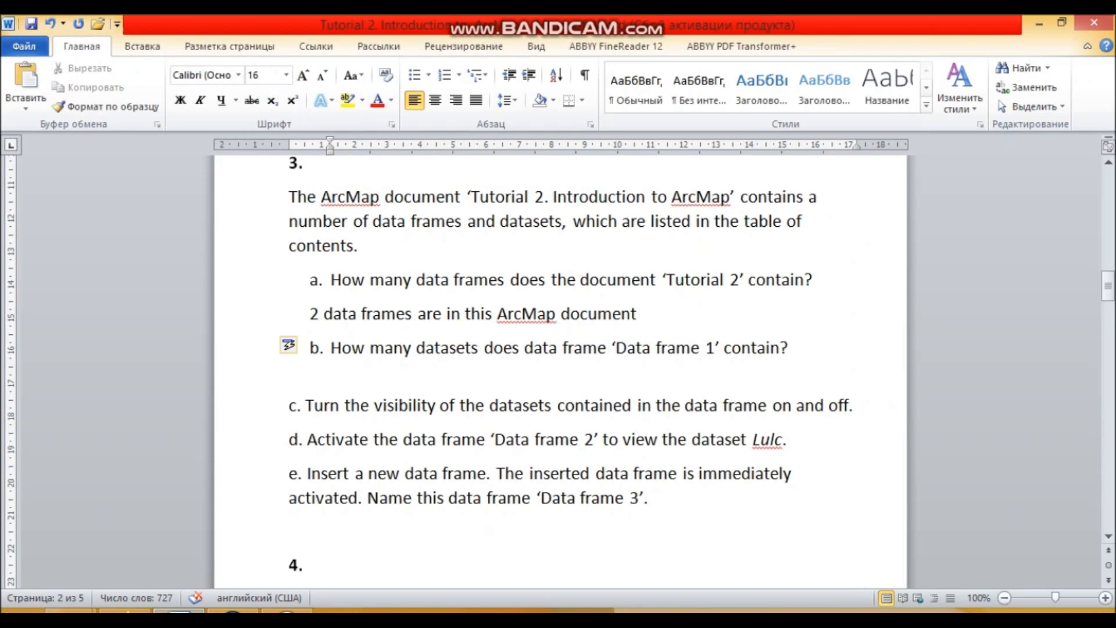
pyautogui.write('5 datasets')
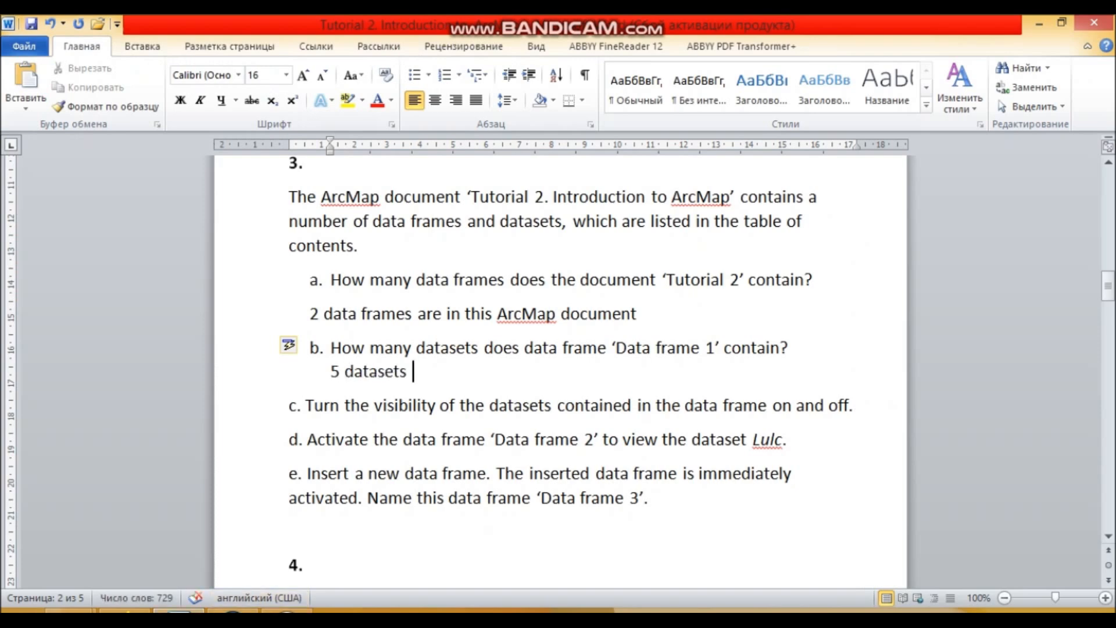
# - Insert a blank line between items c and d and place the cursor on it
pyautogui.scroll(-1, 561, 372)
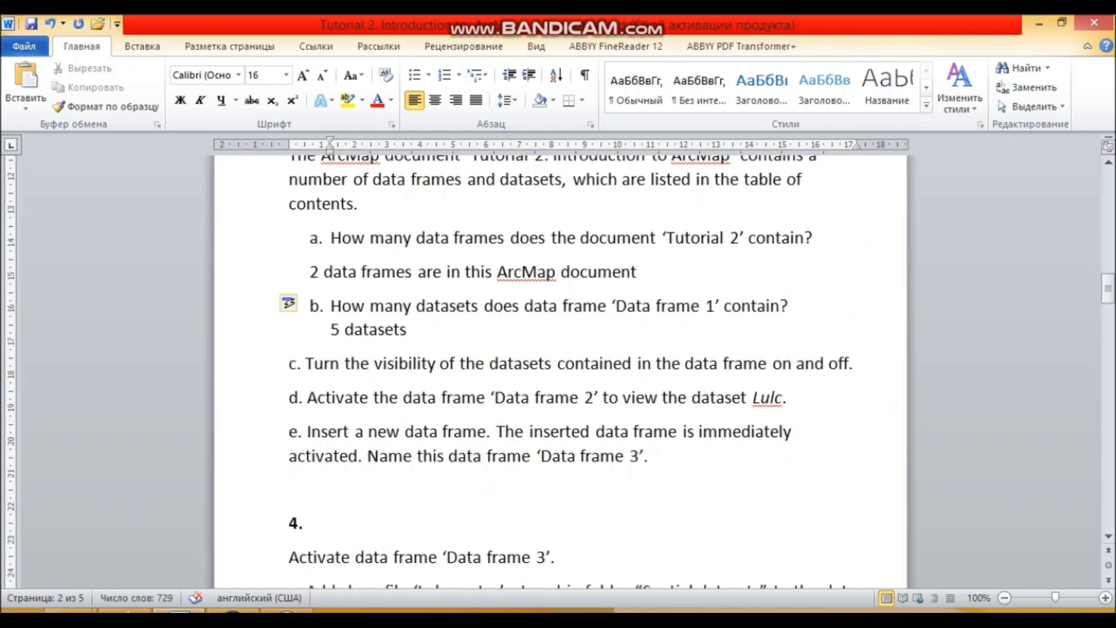
pyautogui.click(290, 397)
pyautogui.press('Return')
pyautogui.press('Up')
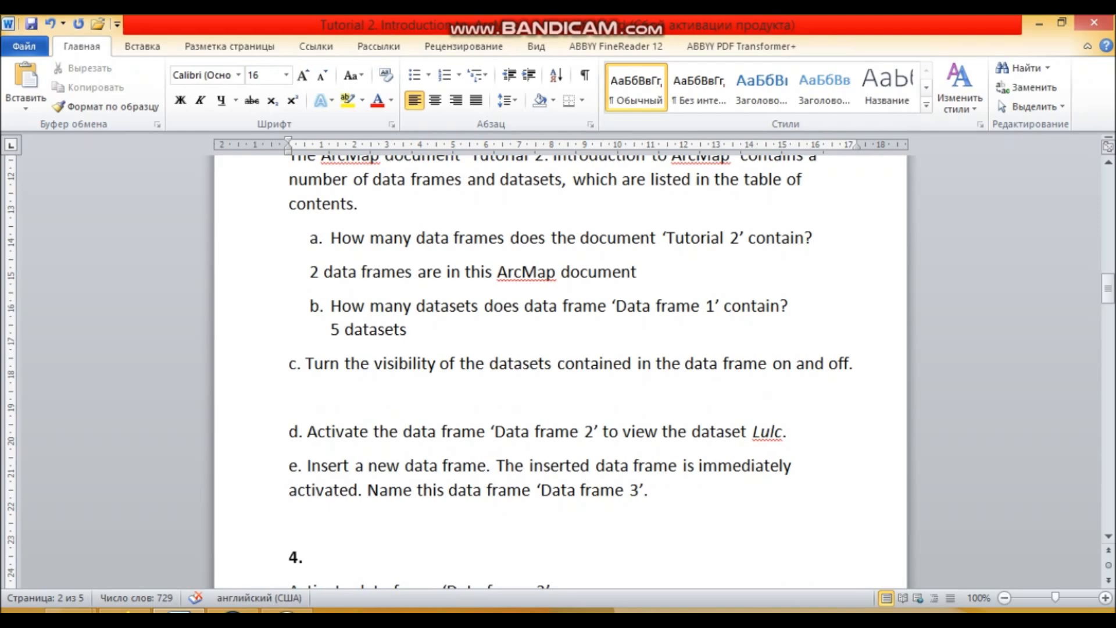
# - Switch to ArcMap, turn off all layers of Data frame 1, and turn River_map, Soil_dots and Path back on
pyautogui.hotkey('alt', 'Tab')
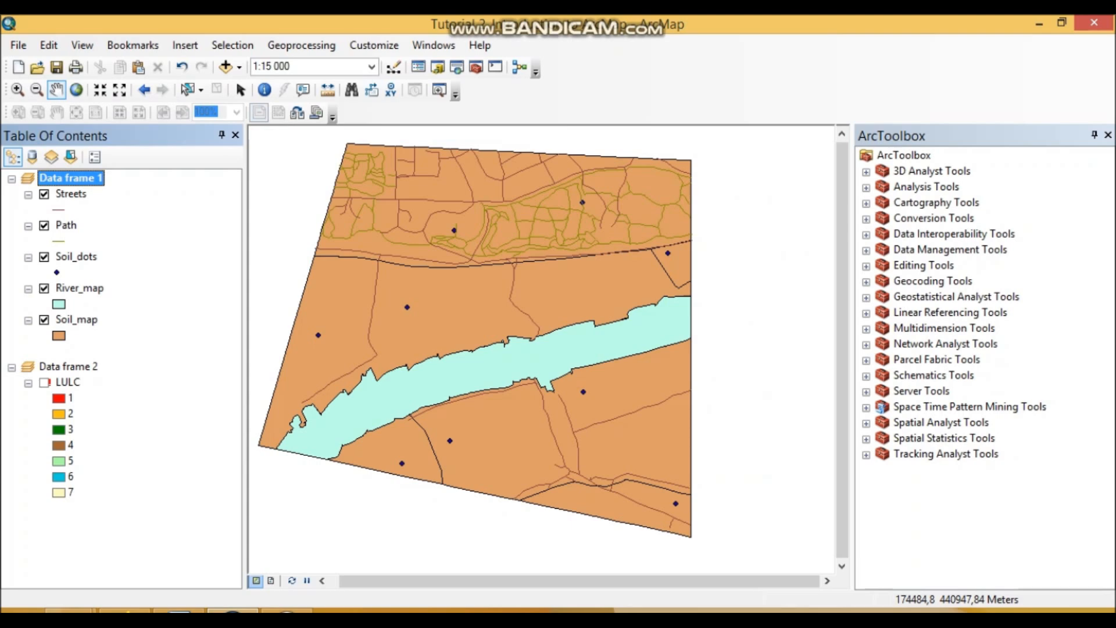
pyautogui.click(59, 240)
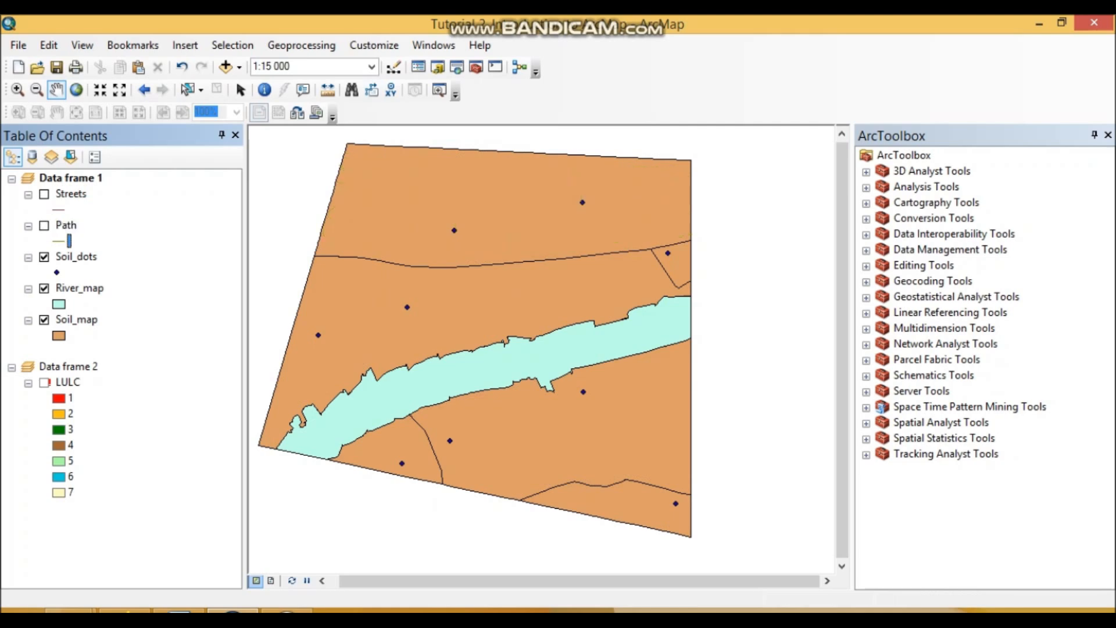
pyautogui.click(44, 257)
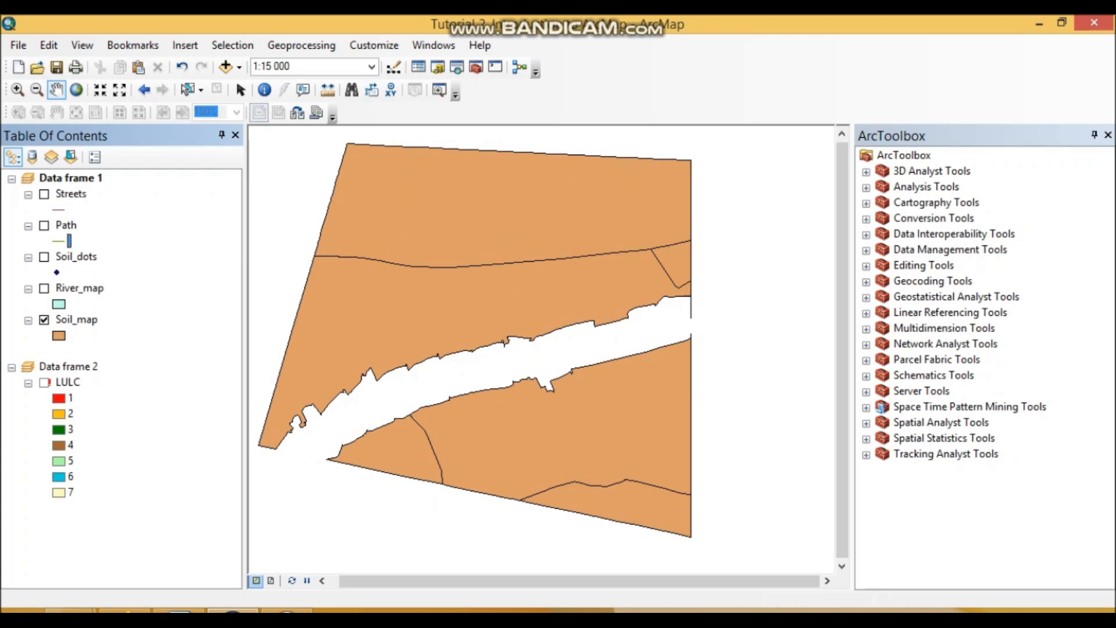
pyautogui.click(44, 320)
pyautogui.click(44, 289)
pyautogui.click(44, 257)
pyautogui.click(44, 225)
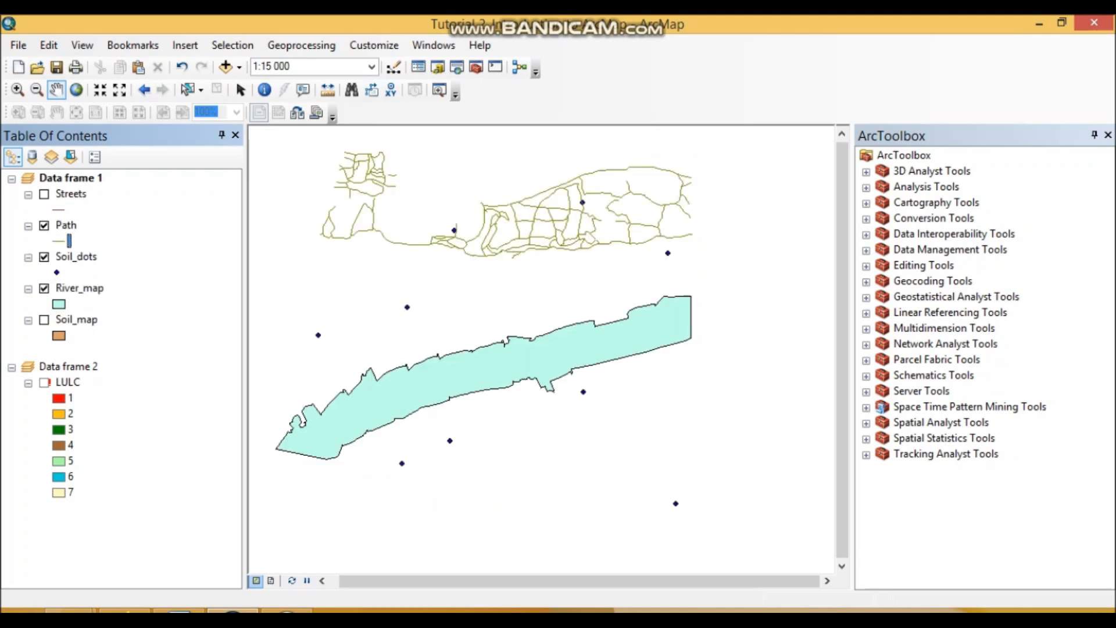
# - Paste the screenshot of the ArcMap window below item c in Word and return to ArcMap
pyautogui.click(179, 611)
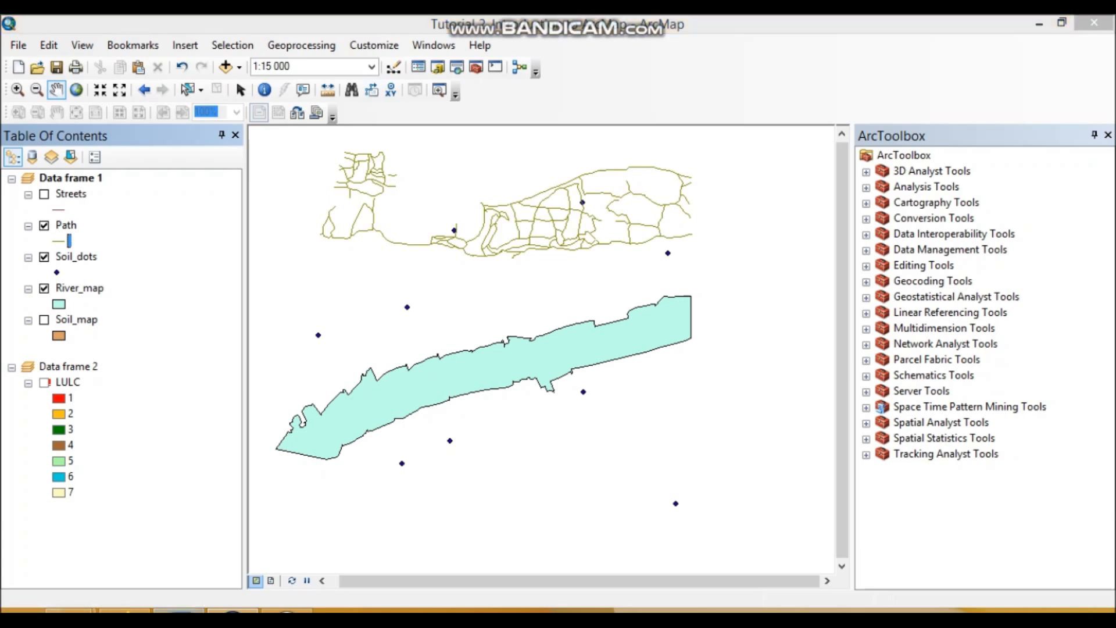
pyautogui.hotkey('ctrl', 'v')
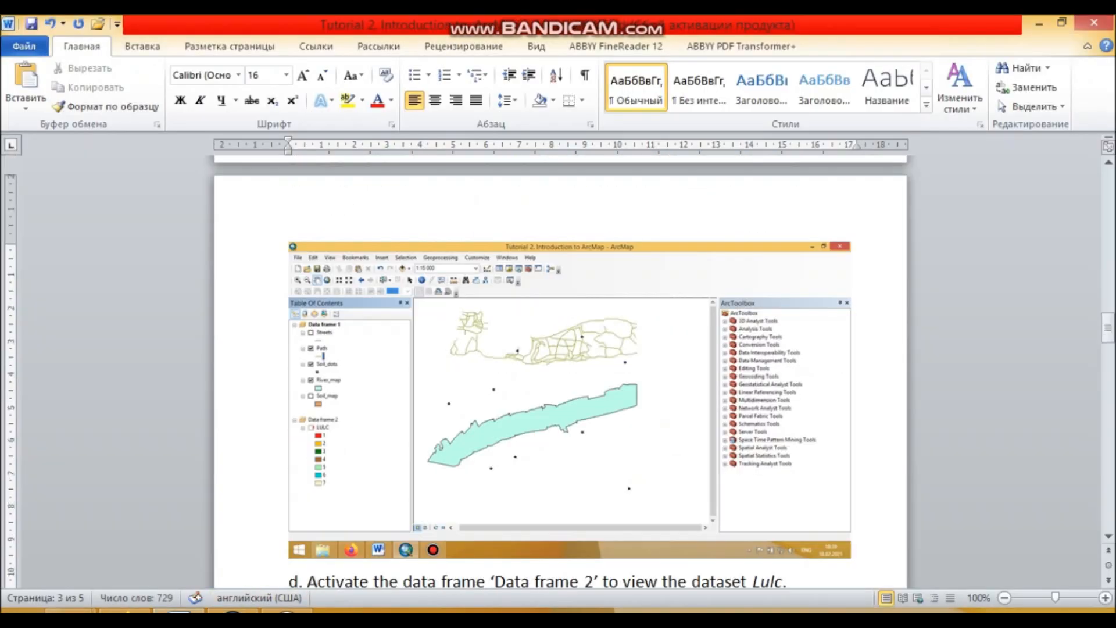
pyautogui.click(232, 610)
# - Turn the Streets and Soil_map layers back on and collapse the Soil_map legend
pyautogui.moveTo(538, 326); pyautogui.dragTo(562, 326)
pyautogui.click(44, 194)
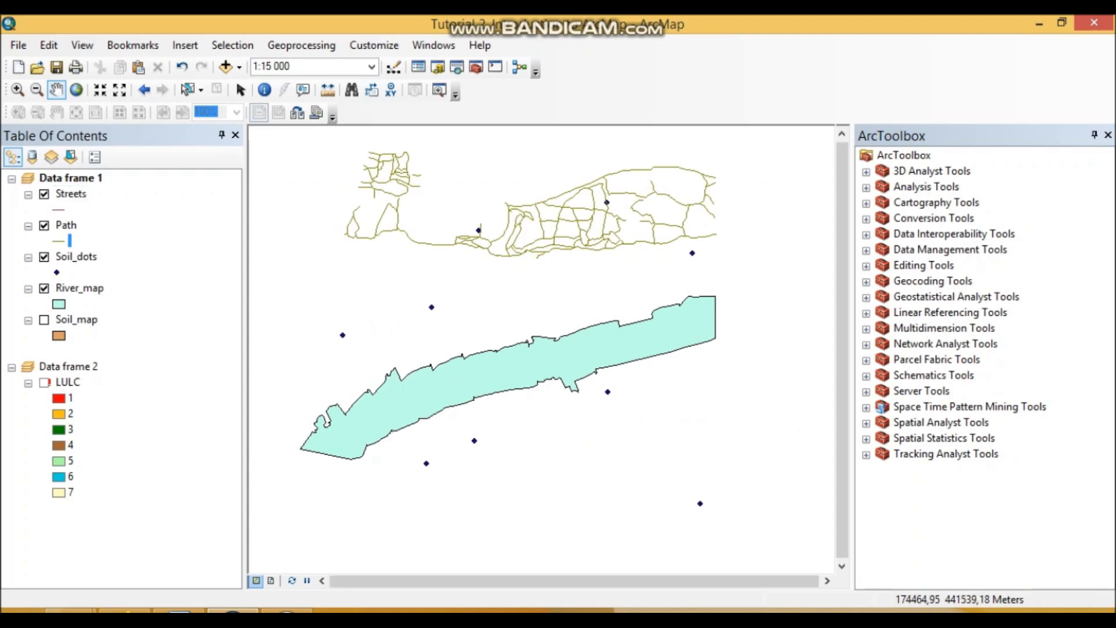
pyautogui.click(28, 320)
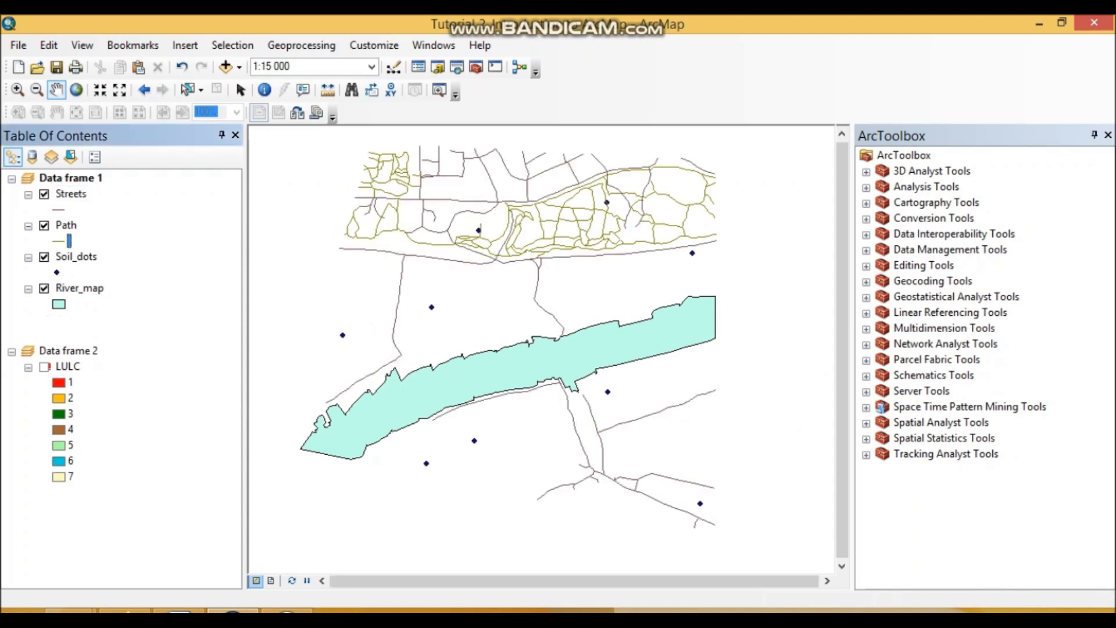
pyautogui.click(45, 320)
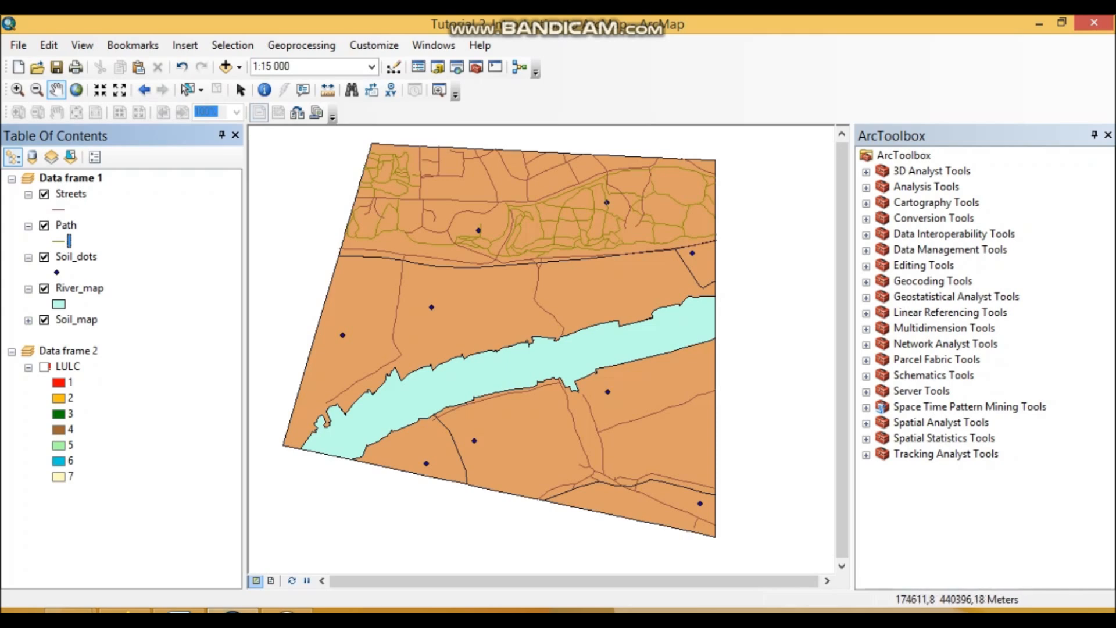
# - Switch to Word and insert a blank line between items d and e
pyautogui.click(179, 610)
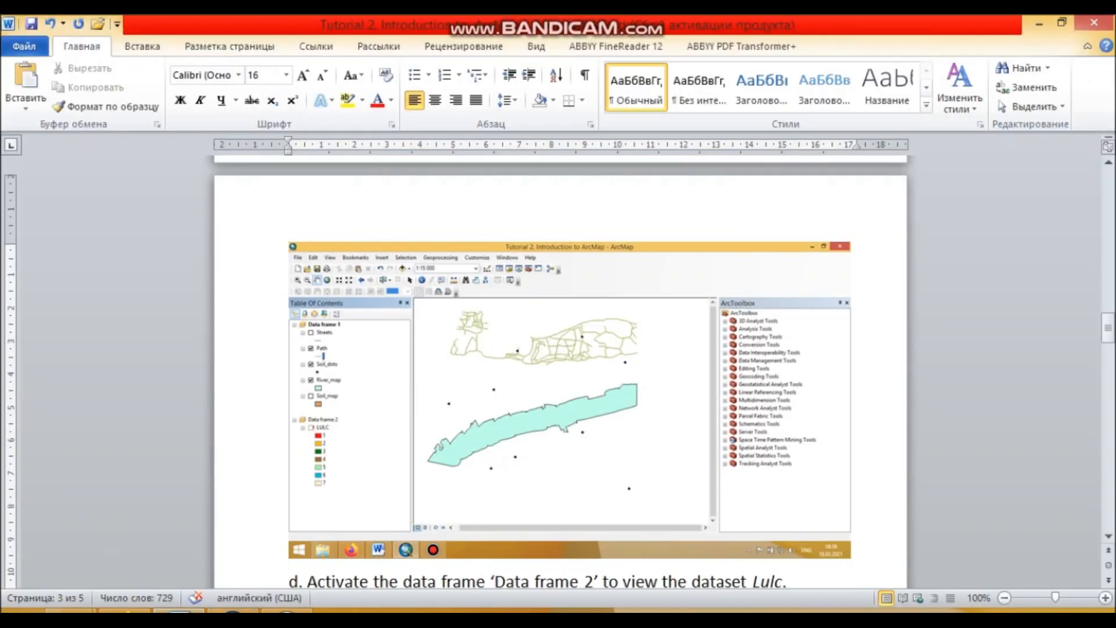
pyautogui.click(233, 610)
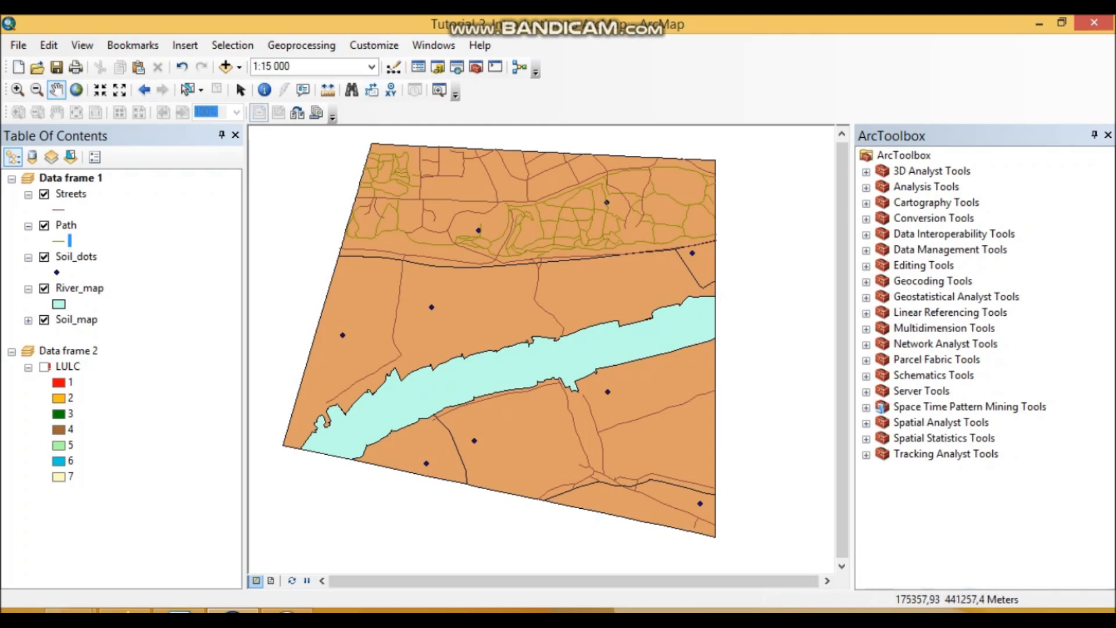
pyautogui.click(178, 611)
pyautogui.scroll(-4, 560, 372)
pyautogui.scroll(-1, 560, 372)
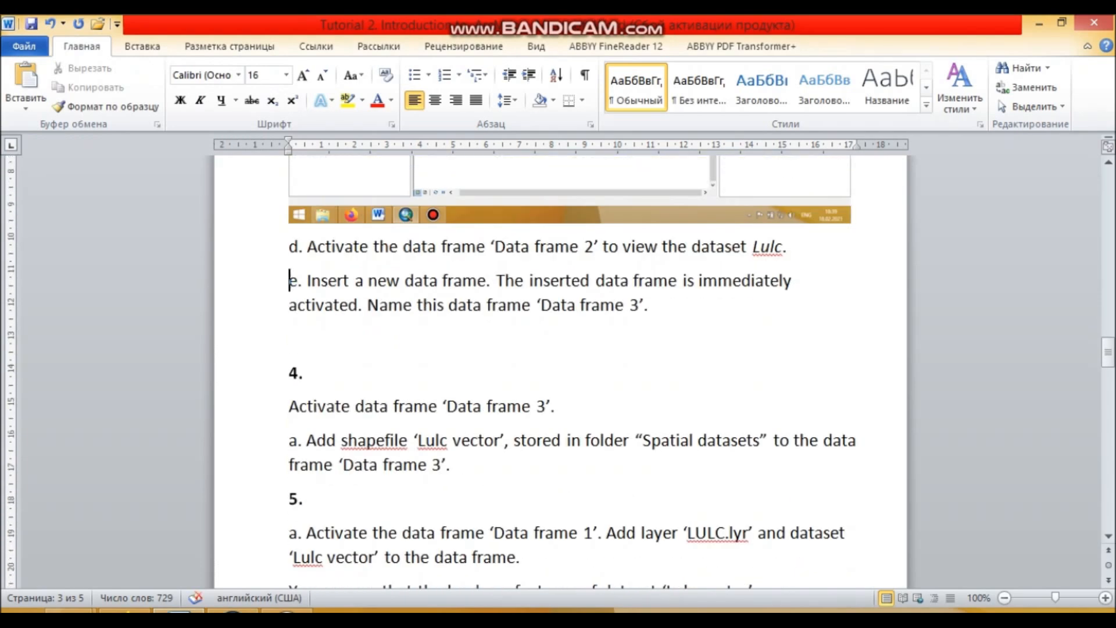
pyautogui.click(788, 247)
pyautogui.click(289, 281)
pyautogui.press('Return')
# - Enclose the dataset name Lulc in item d in double quotation marks
pyautogui.click(787, 247)
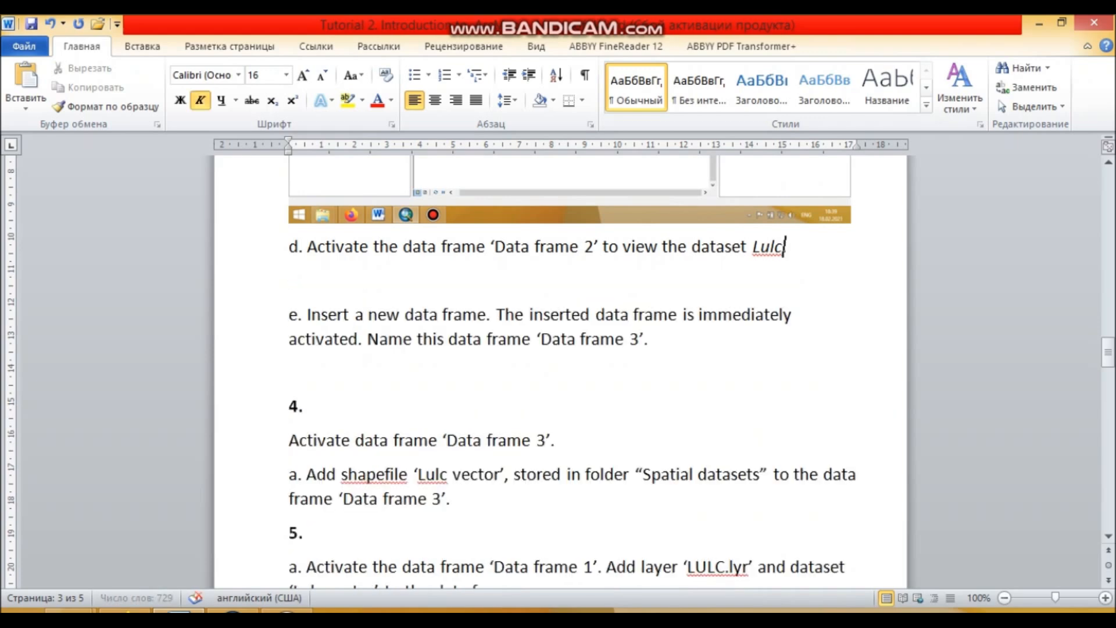
pyautogui.click(752, 247)
pyautogui.write('"')
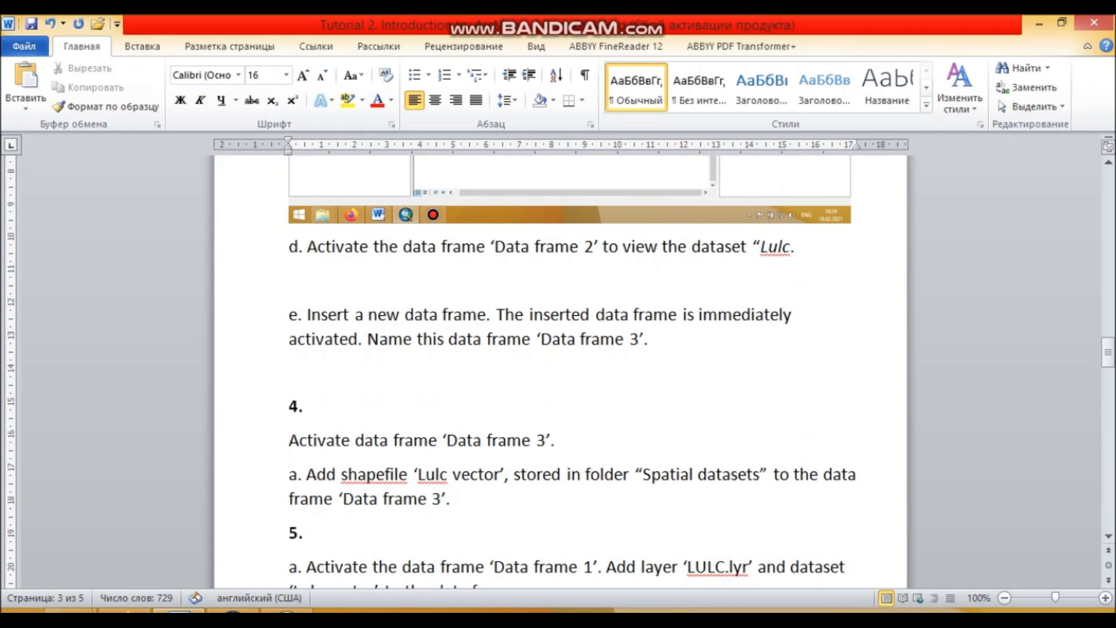
pyautogui.click(791, 246)
pyautogui.write('"')
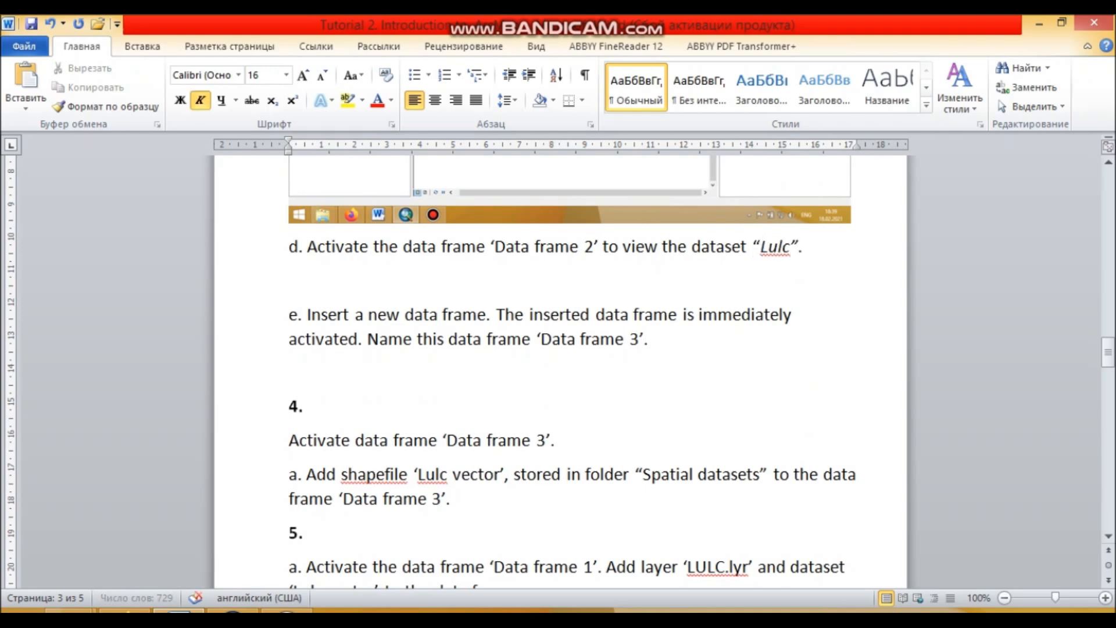
# - Switch to ArcMap and activate Data frame 2
pyautogui.click(233, 611)
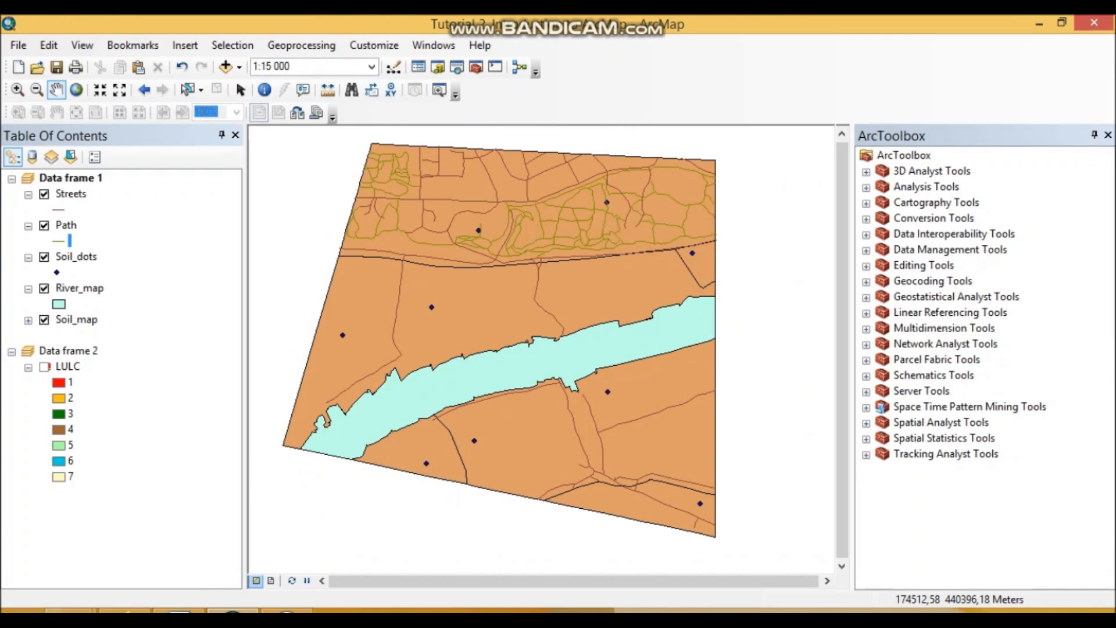
pyautogui.click(68, 351)
pyautogui.rightClick(74, 351)
pyautogui.click(110, 372)
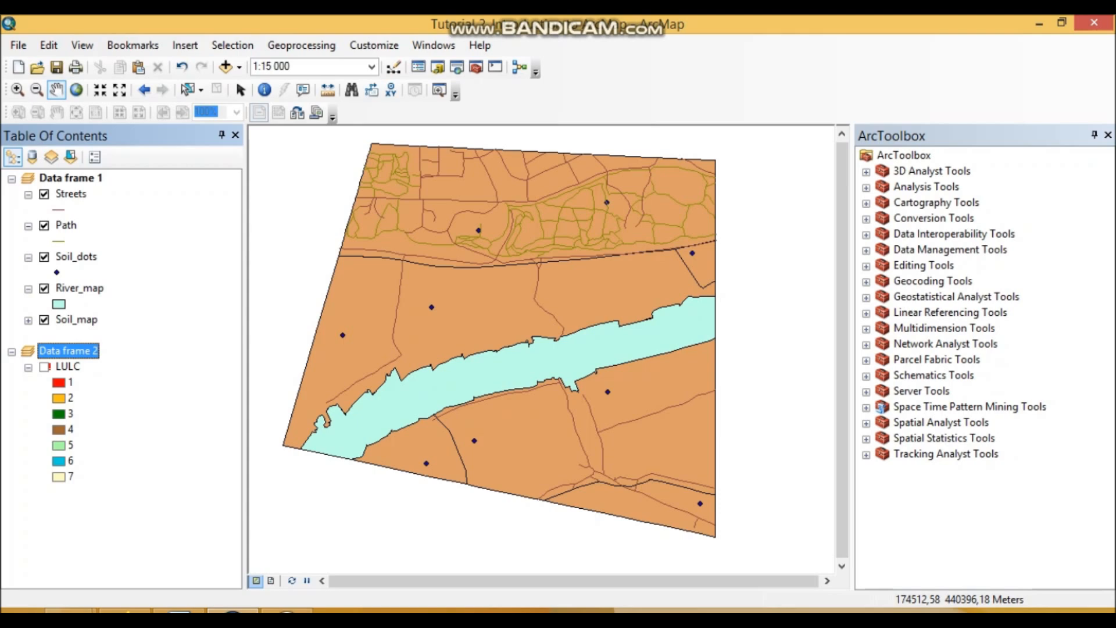
pyautogui.rightClick(61, 351)
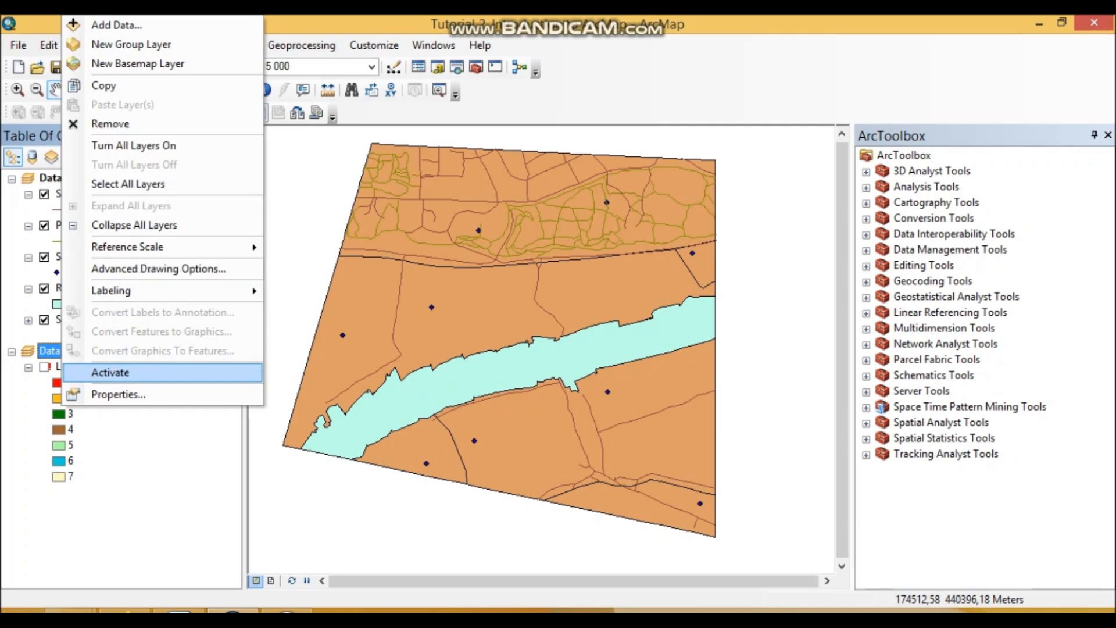
pyautogui.click(110, 372)
# - Repair the data source of the LULC layer with LULC.tif from the Spatial datasets folder
pyautogui.rightClick(74, 367)
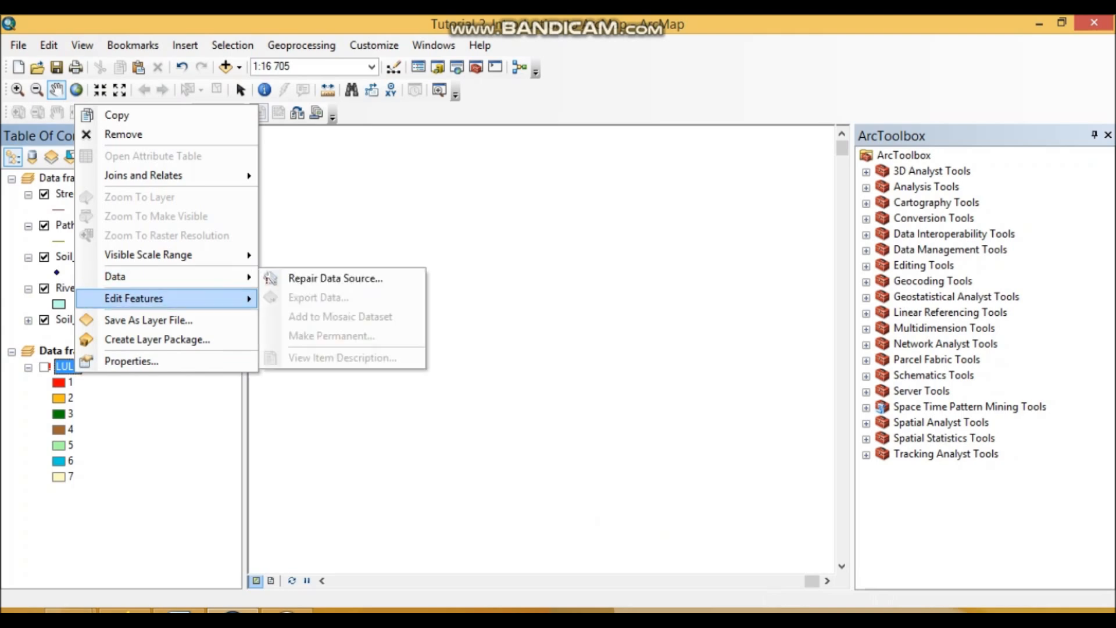
pyautogui.moveTo(244, 277)
pyautogui.click(326, 278)
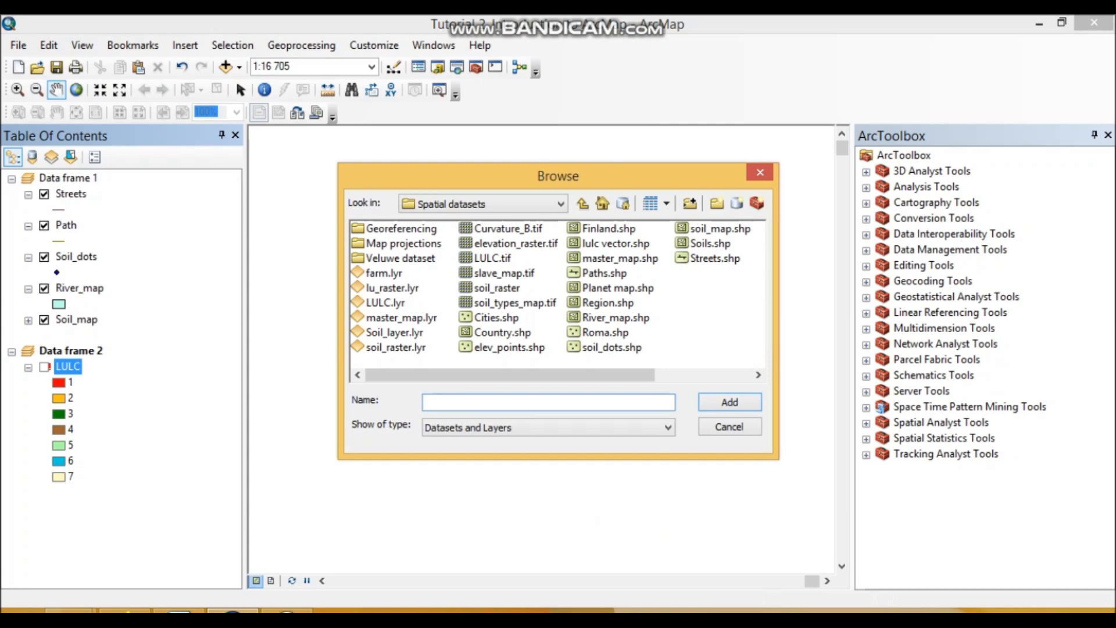
pyautogui.click(492, 258)
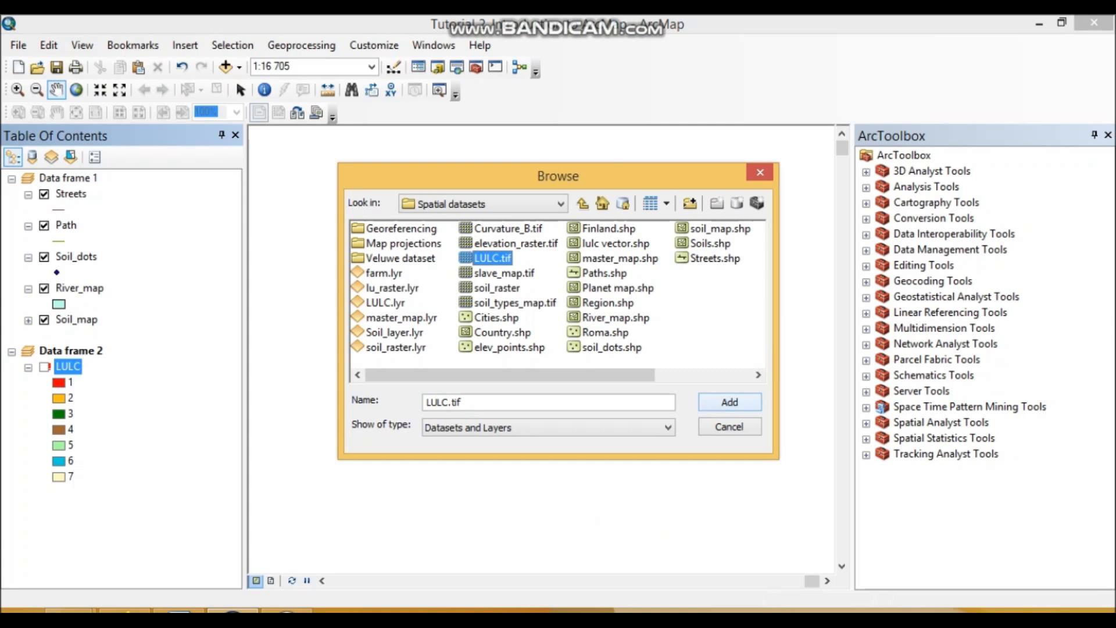
pyautogui.press('Return')
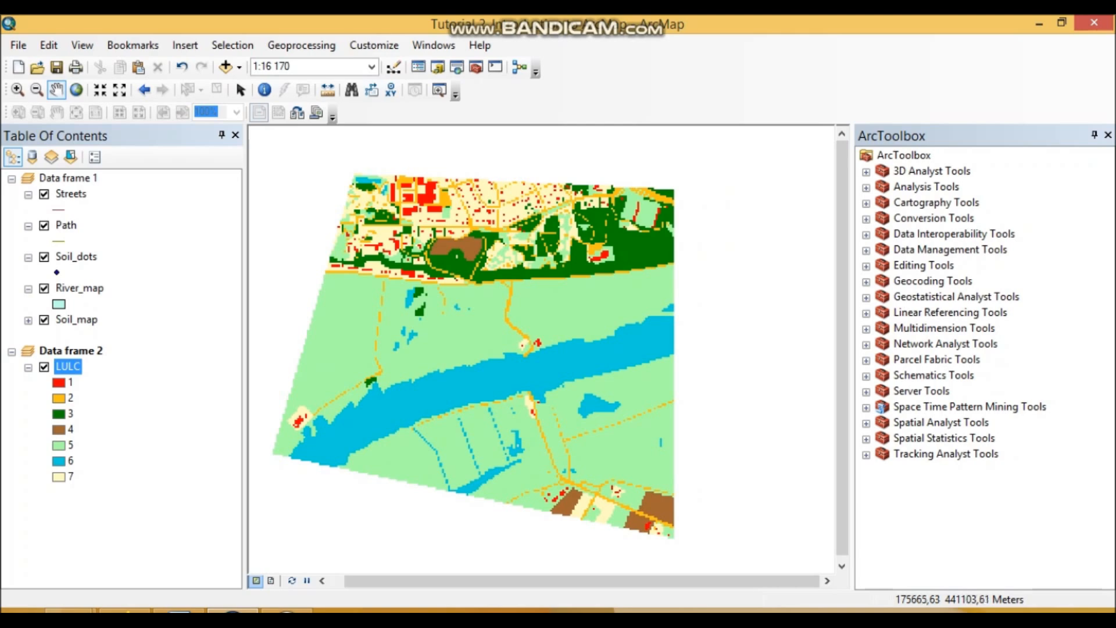
# - Switch to Word and paste the screenshot of the ArcMap window below item d
pyautogui.hotkey('alt', 'Tab')
pyautogui.click(289, 280)
pyautogui.hotkey('ctrl', 'v')
# - Change the data frame name quoted in item e to 'New frame'
pyautogui.scroll(-6, 558, 372)
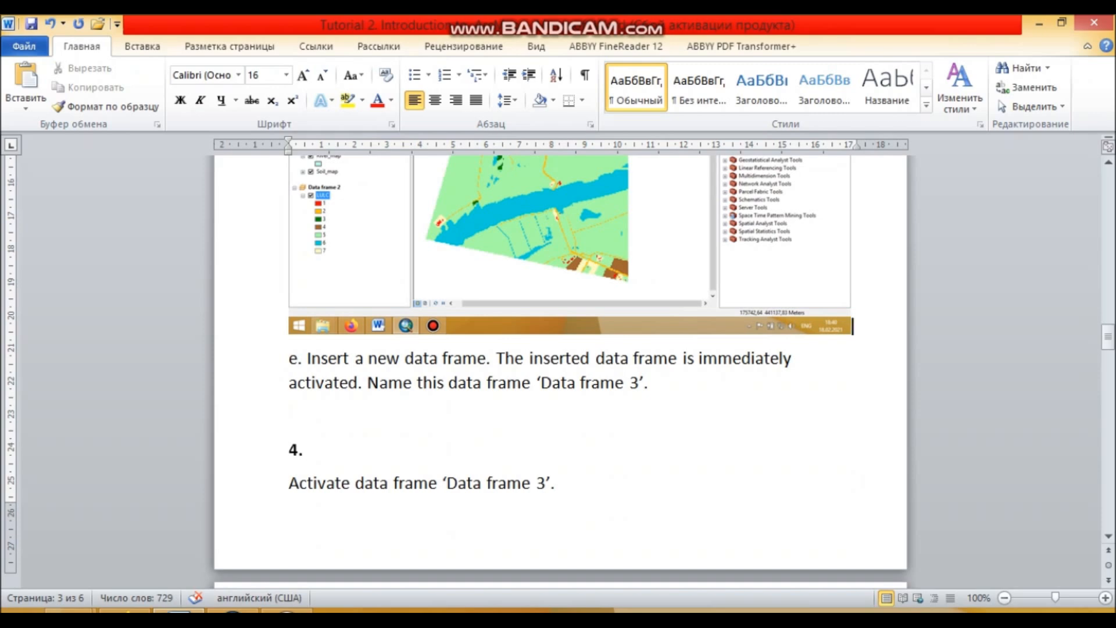
pyautogui.moveTo(541, 382); pyautogui.dragTo(575, 382)
pyautogui.write('New')
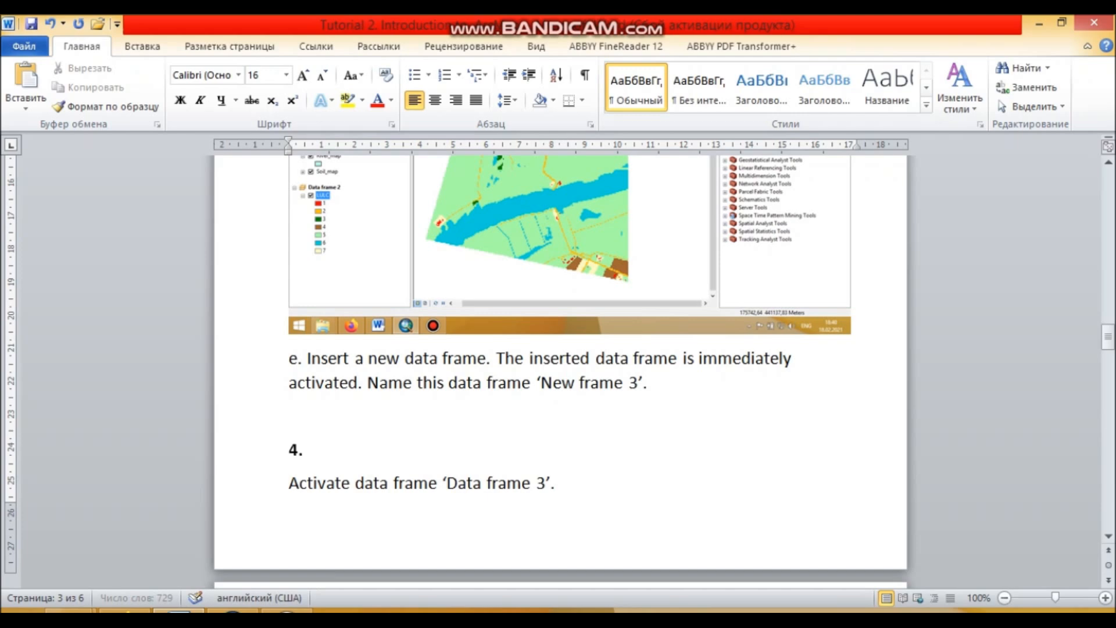
pyautogui.click(638, 382)
pyautogui.press('BackSpace')
pyautogui.press('BackSpace')
# - Switch to ArcMap and insert a new data frame into the map
pyautogui.click(232, 610)
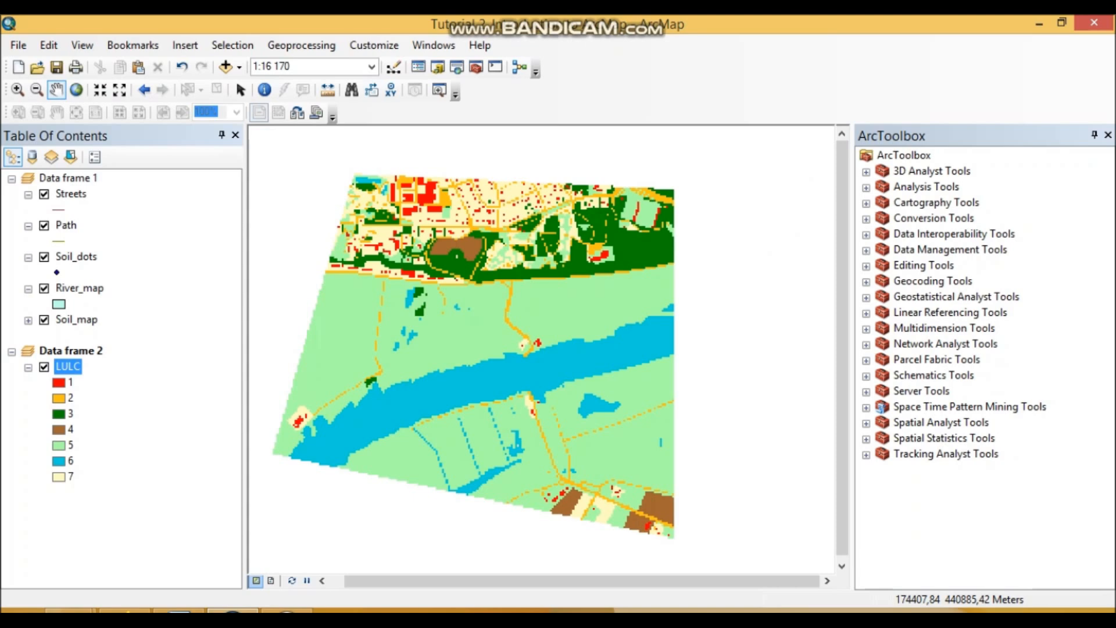
pyautogui.click(69, 272)
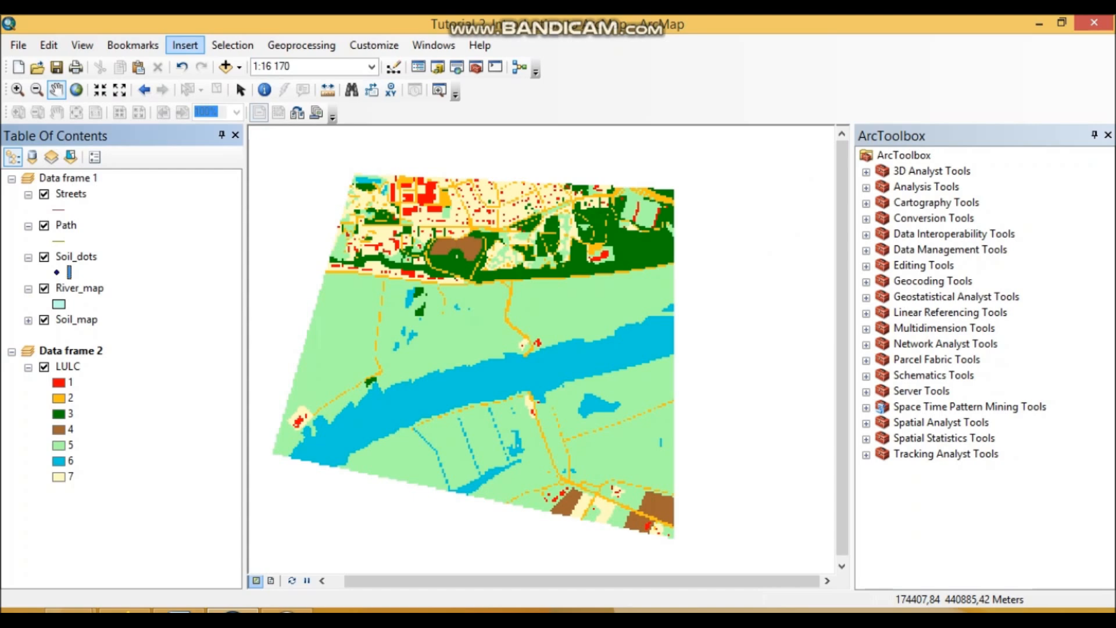
pyautogui.click(185, 45)
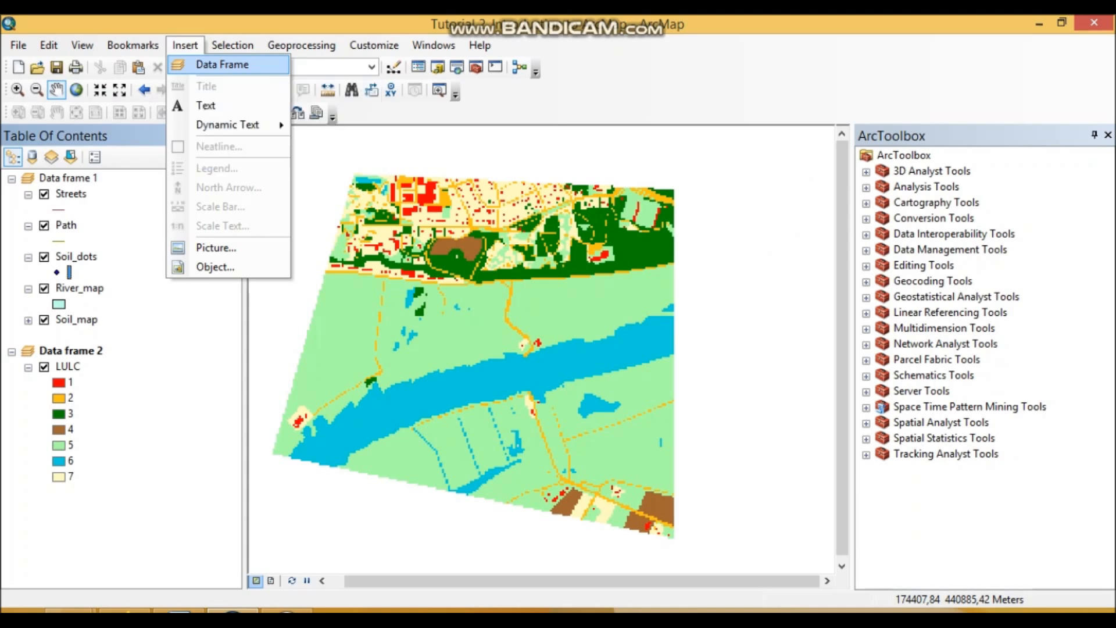
pyautogui.click(204, 65)
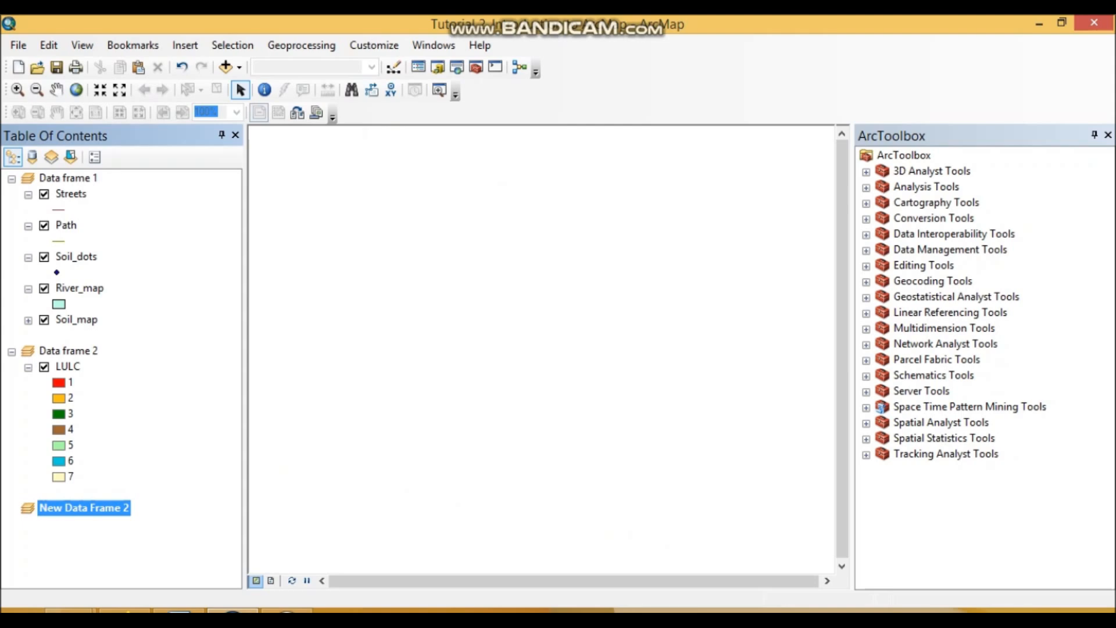
pyautogui.press('F2')
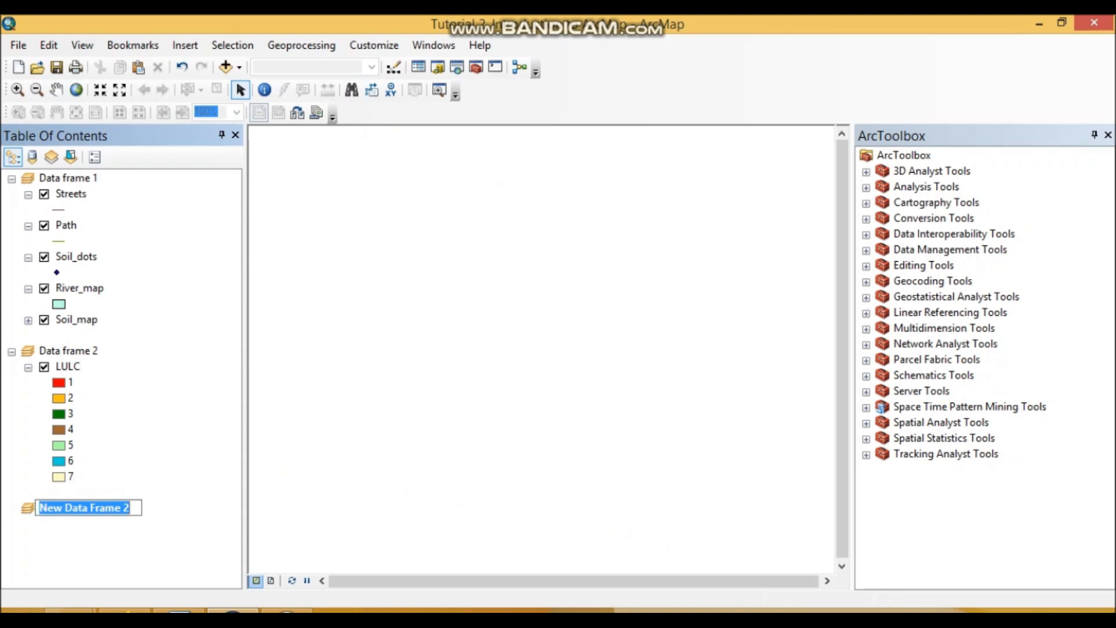
pyautogui.press('Return')
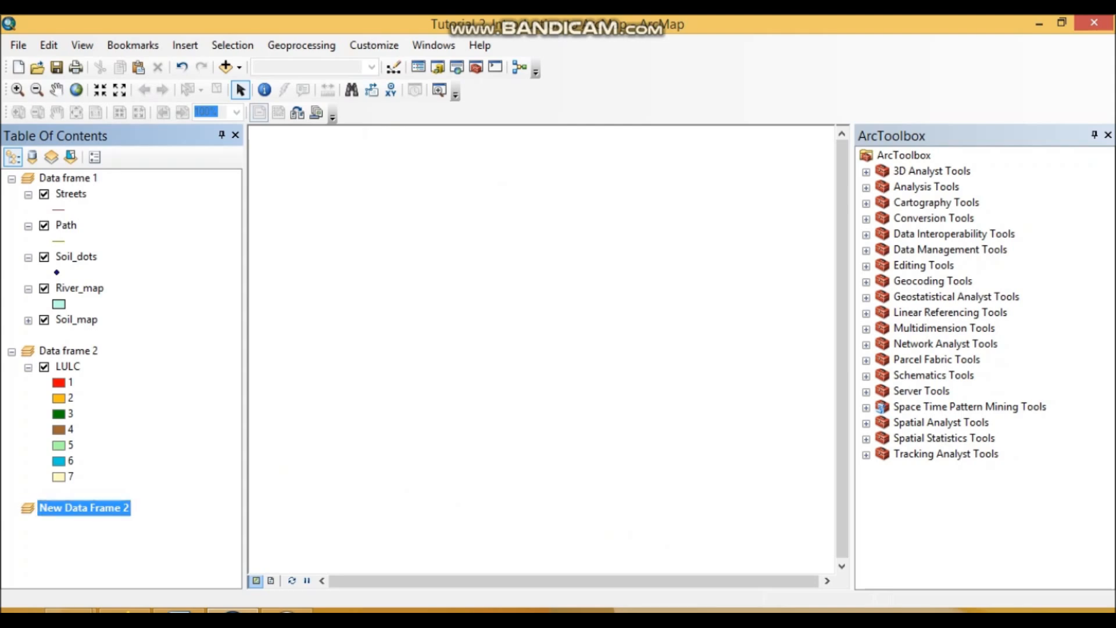
# - Open the properties of the inserted data frame and enter "New data frame" as its name
pyautogui.rightClick(100, 508)
pyautogui.click(151, 493)
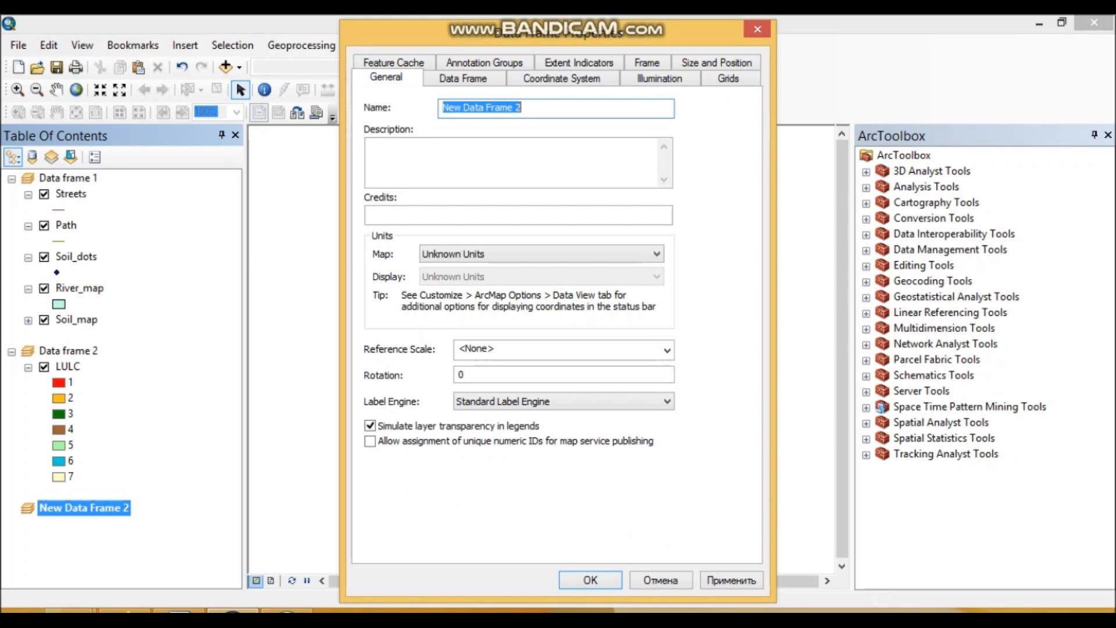
pyautogui.write('New ')
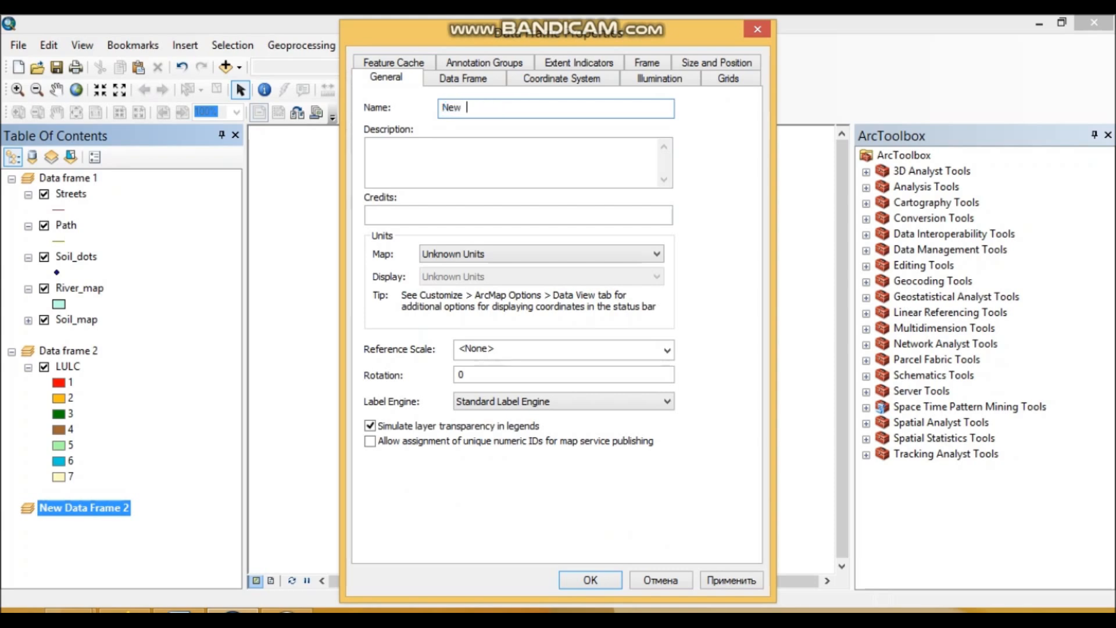
pyautogui.write('data frame')
# - Paste the screenshot of the data frame properties below item e in Word, and confirm the properties in ArcMap
pyautogui.press('alt')
pyautogui.click(178, 611)
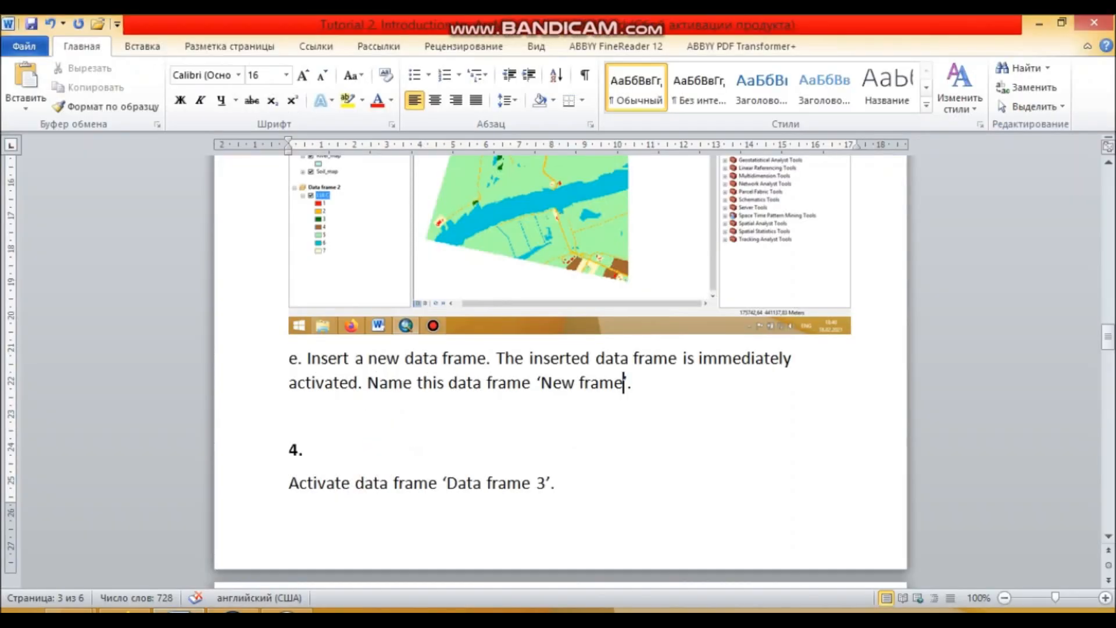
pyautogui.click(290, 416)
pyautogui.hotkey('ctrl', 'v')
pyautogui.click(232, 611)
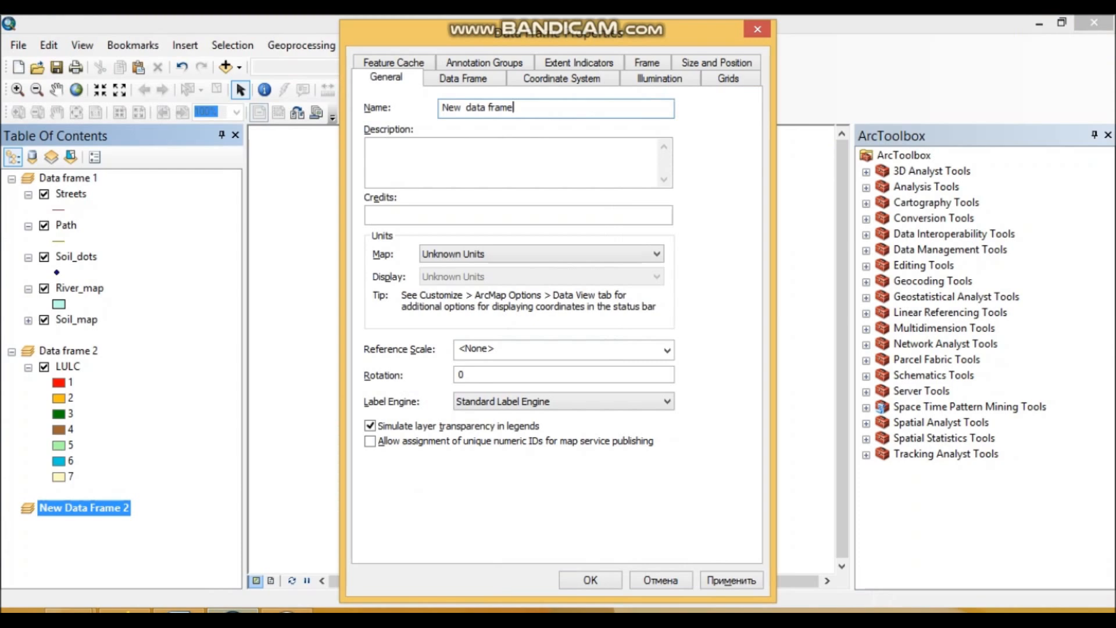
pyautogui.click(589, 580)
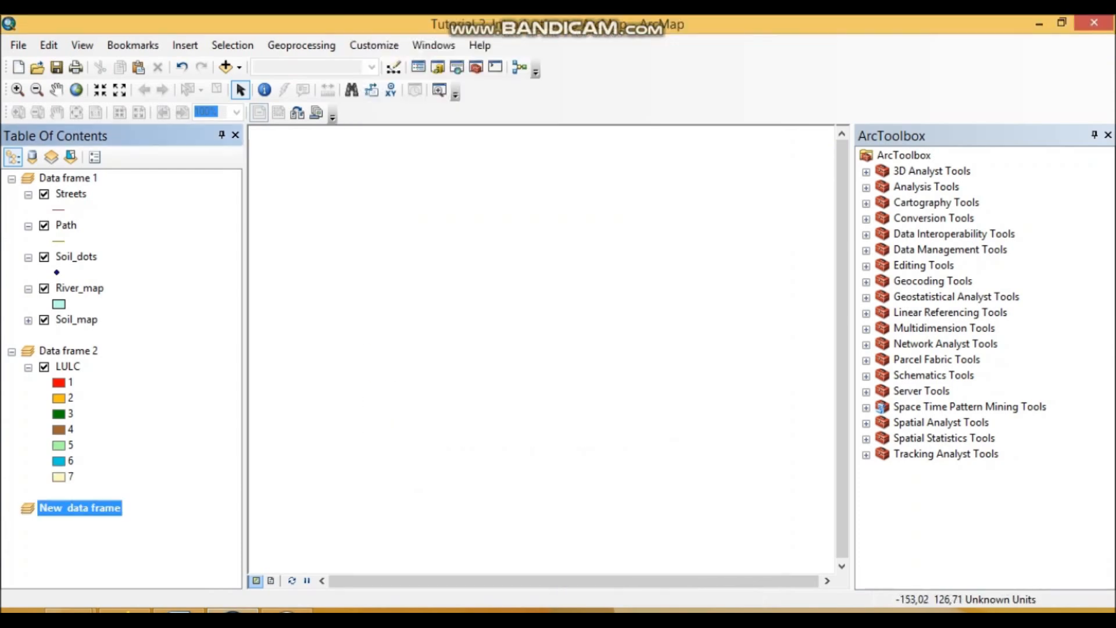
# - Switch to Word and replace the frame name in task 4's activation sentence with "New data frame"
pyautogui.click(178, 611)
pyautogui.scroll(-5, 558, 372)
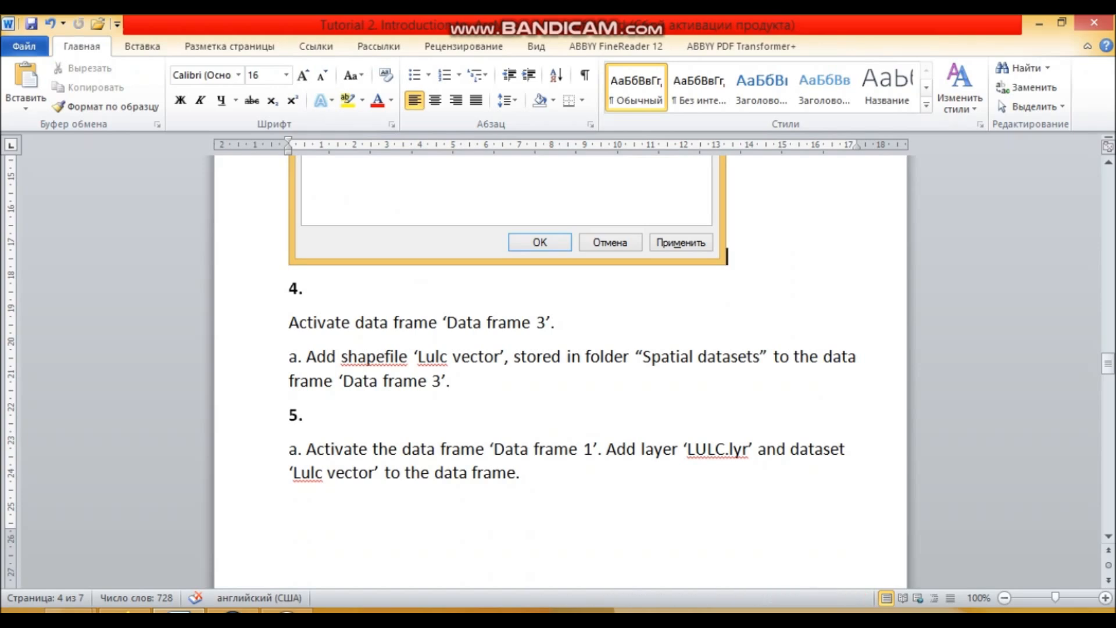
pyautogui.moveTo(551, 323); pyautogui.dragTo(447, 323)
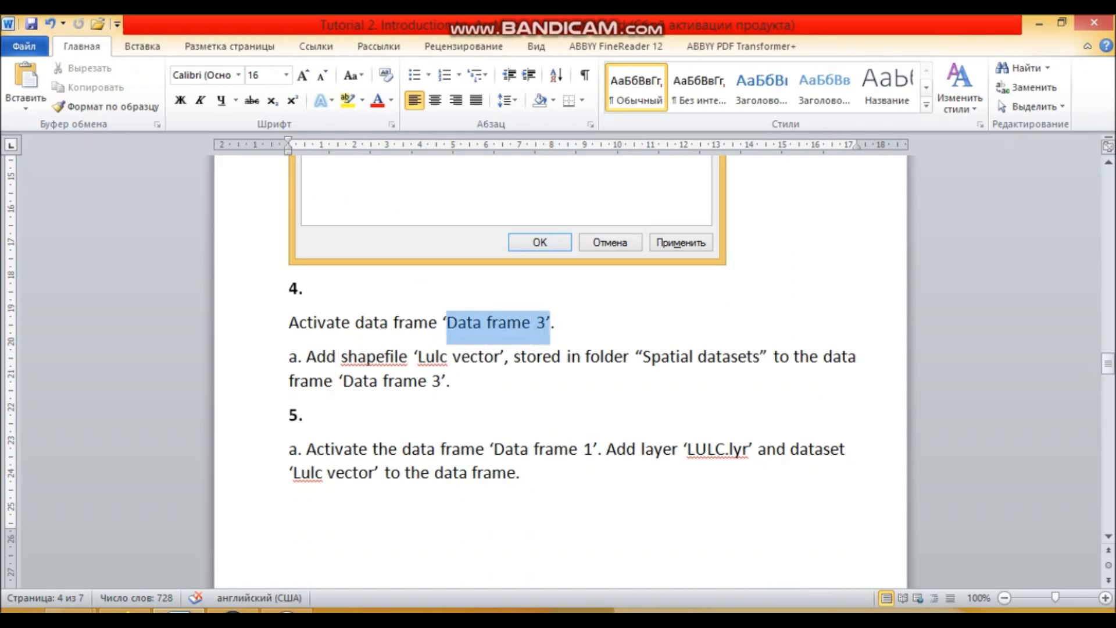
pyautogui.click(507, 323)
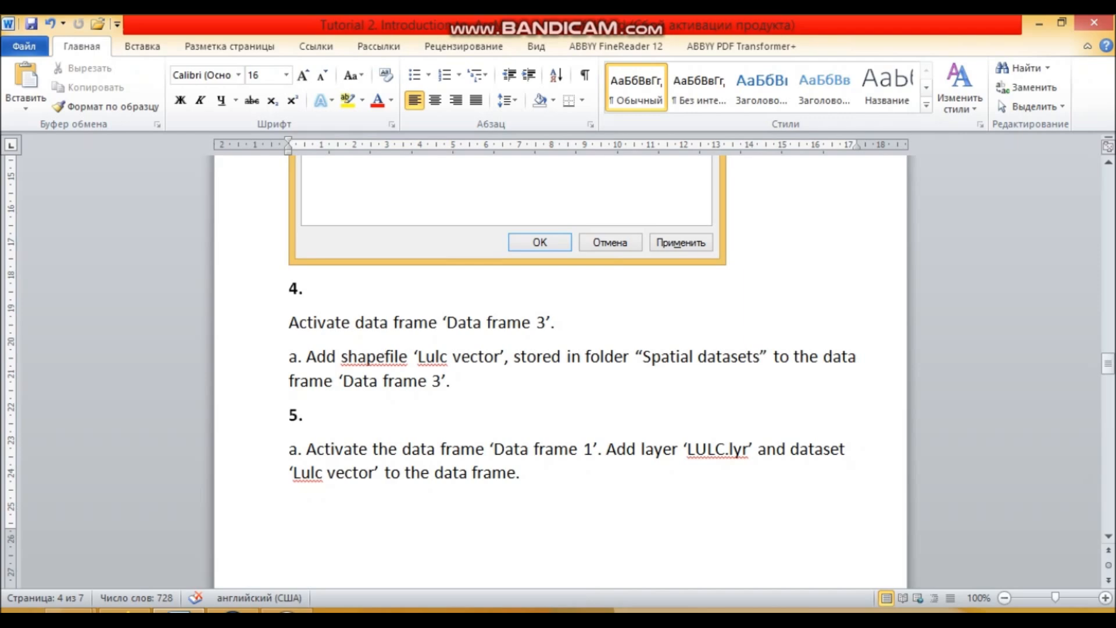
pyautogui.moveTo(551, 323); pyautogui.dragTo(447, 323)
pyautogui.write('New')
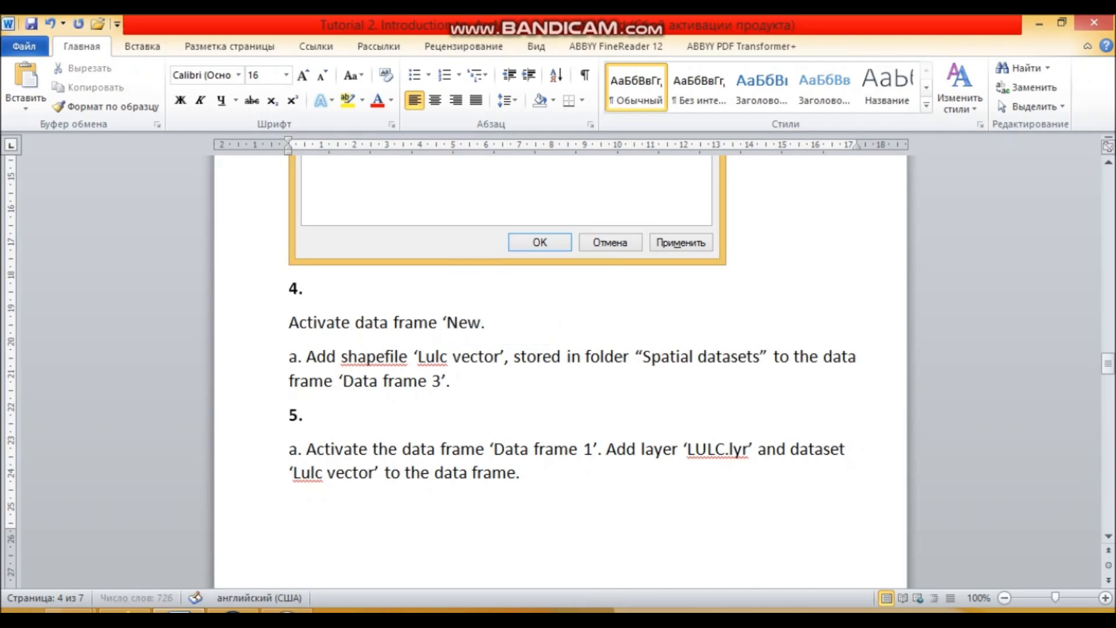
pyautogui.write('  data fr')
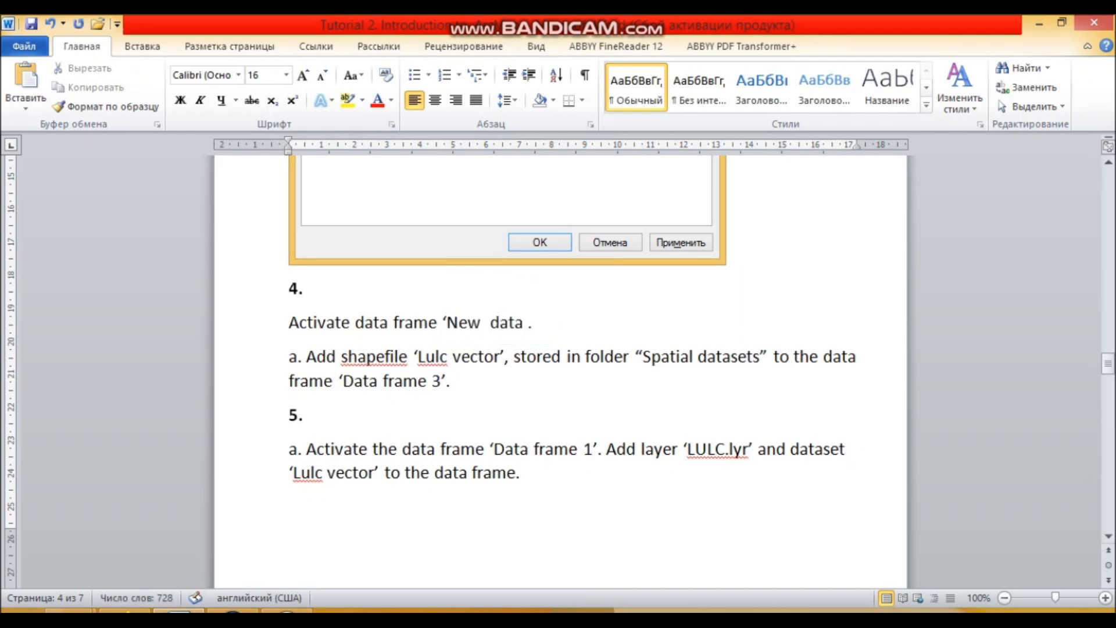
pyautogui.write('ame')
# - Delete the quoted name 'Data frame 3' from item a of task 4 and return to ArcMap
pyautogui.moveTo(445, 380); pyautogui.dragTo(343, 380)
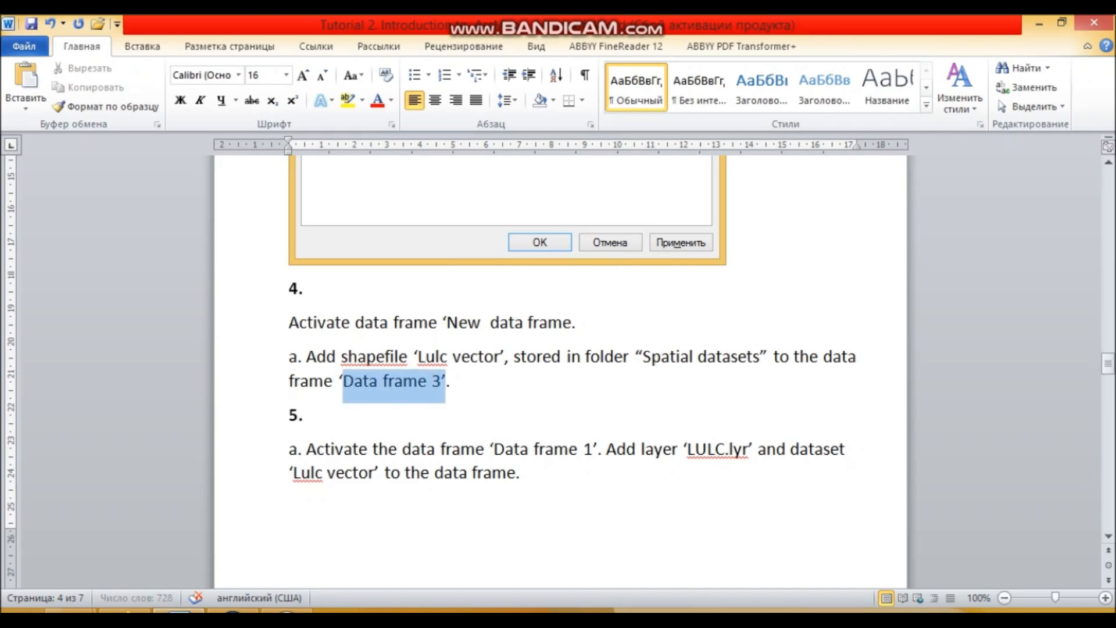
pyautogui.press('Delete')
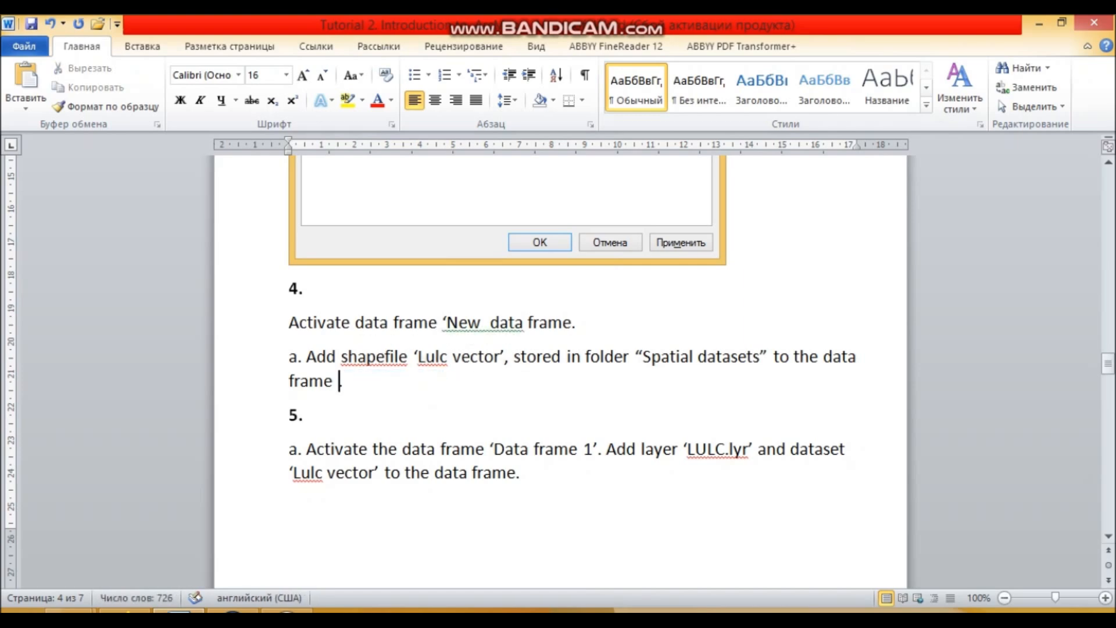
pyautogui.click(233, 610)
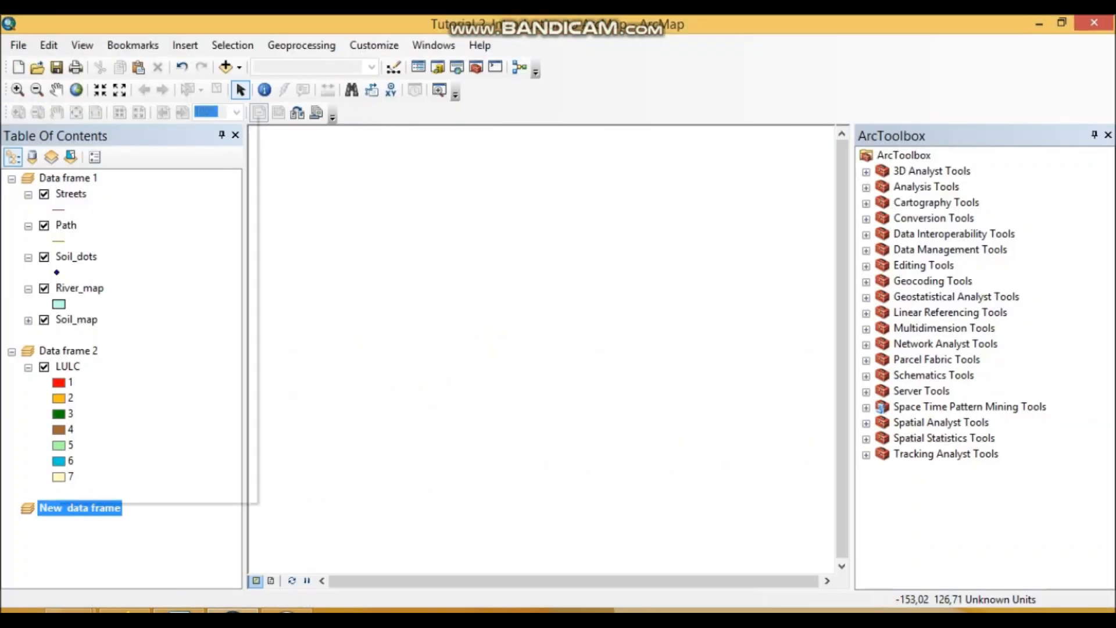
pyautogui.click(146, 543)
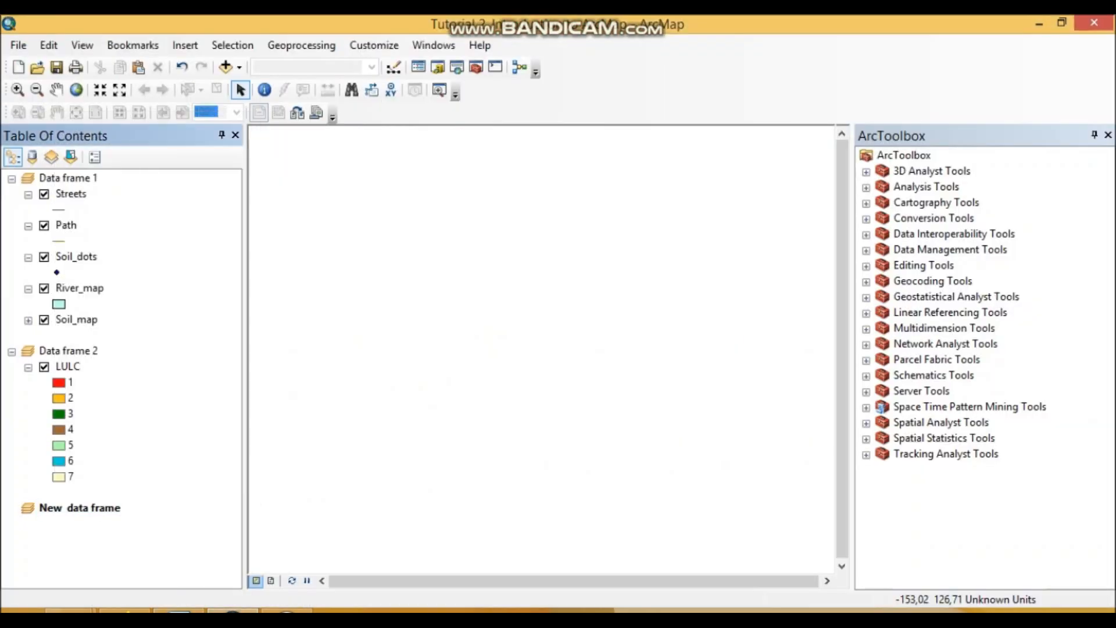
pyautogui.click(80, 508)
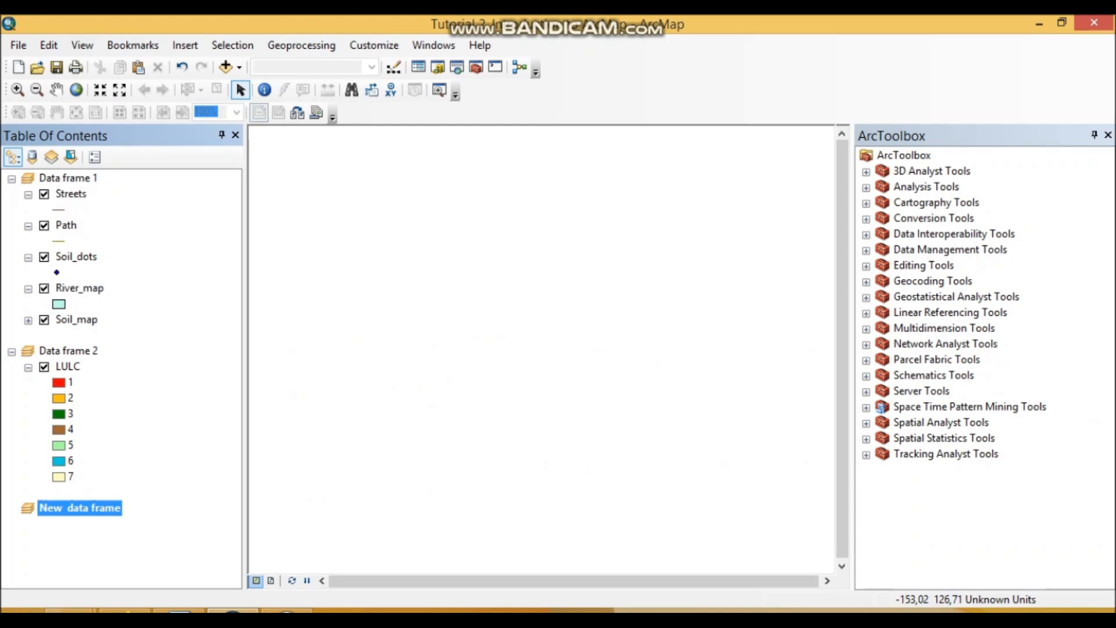
pyautogui.rightClick(109, 508)
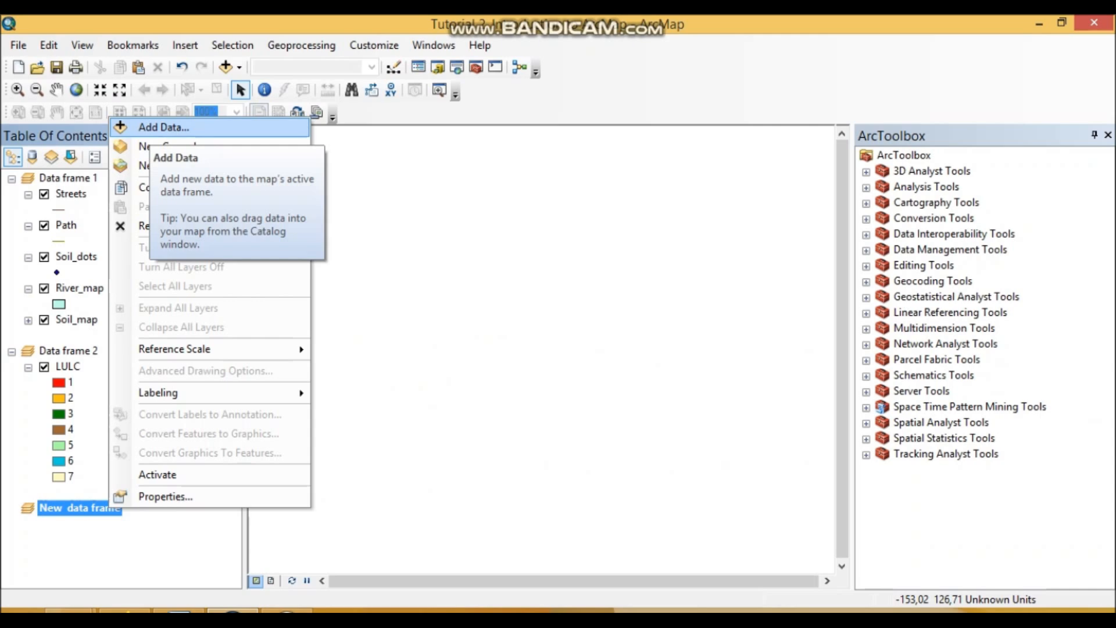
pyautogui.click(131, 547)
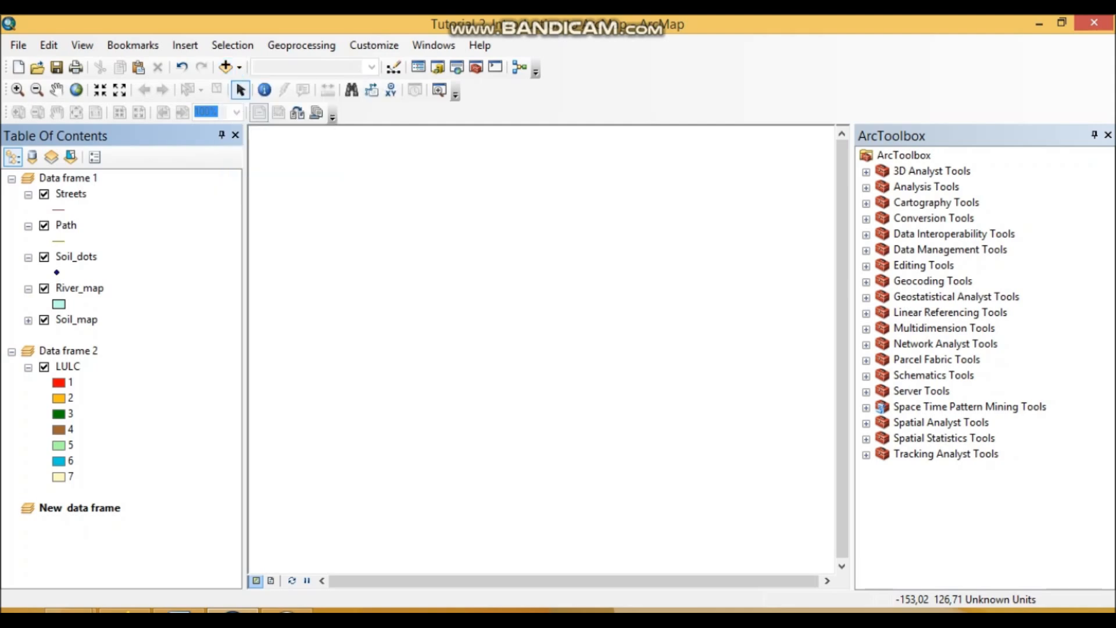
# - Add the shapefile lulc vector.shp from the Spatial datasets folder to the New data frame
pyautogui.rightClick(65, 507)
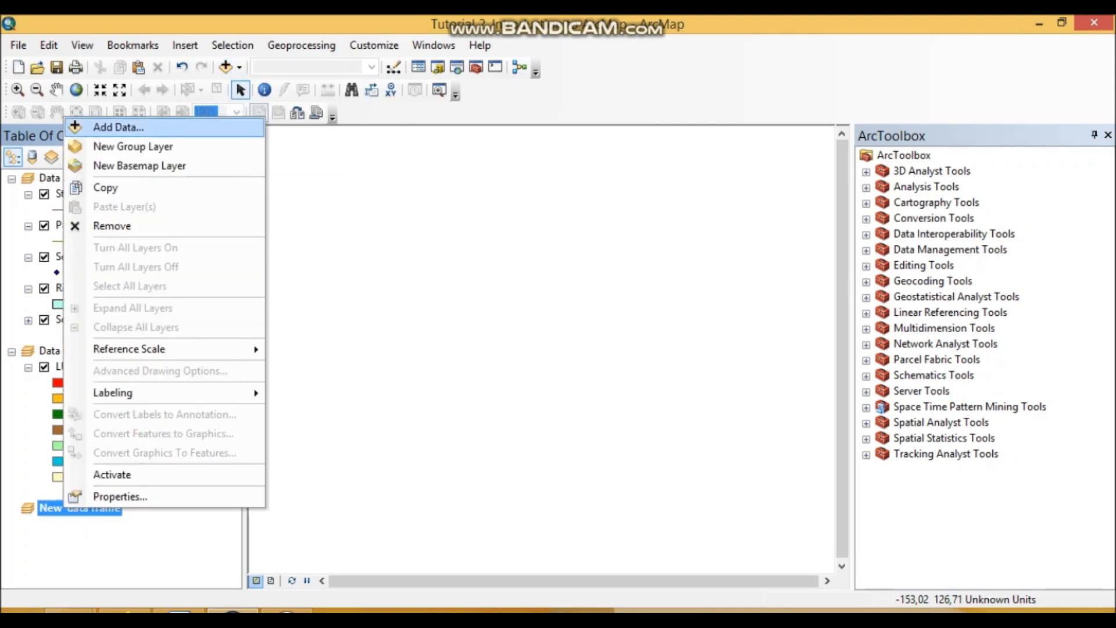
pyautogui.click(117, 126)
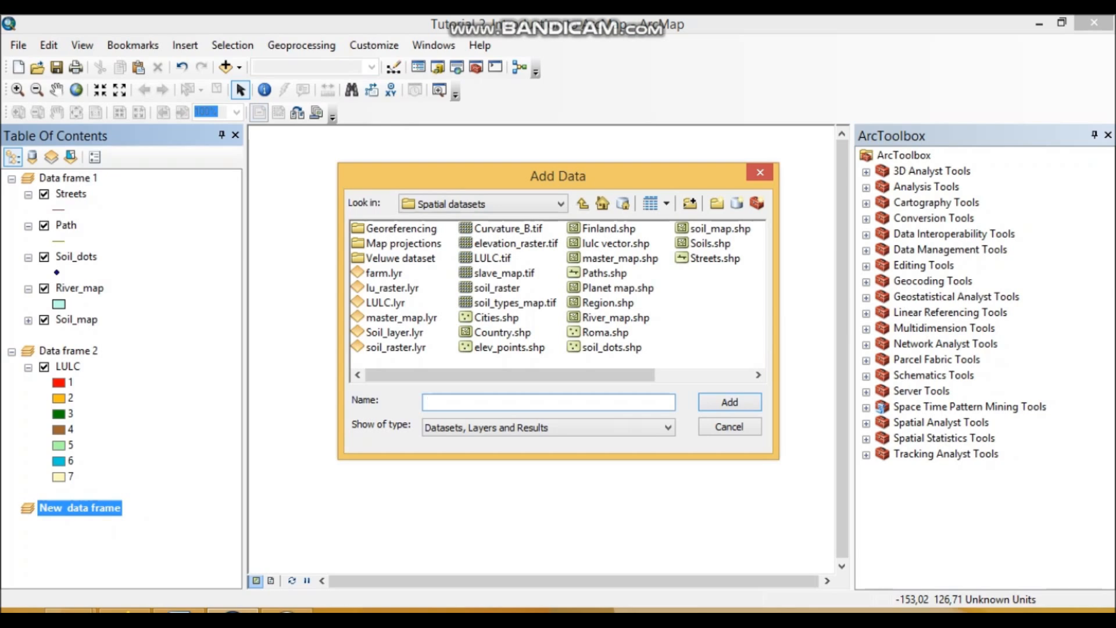
pyautogui.click(615, 244)
pyautogui.click(729, 402)
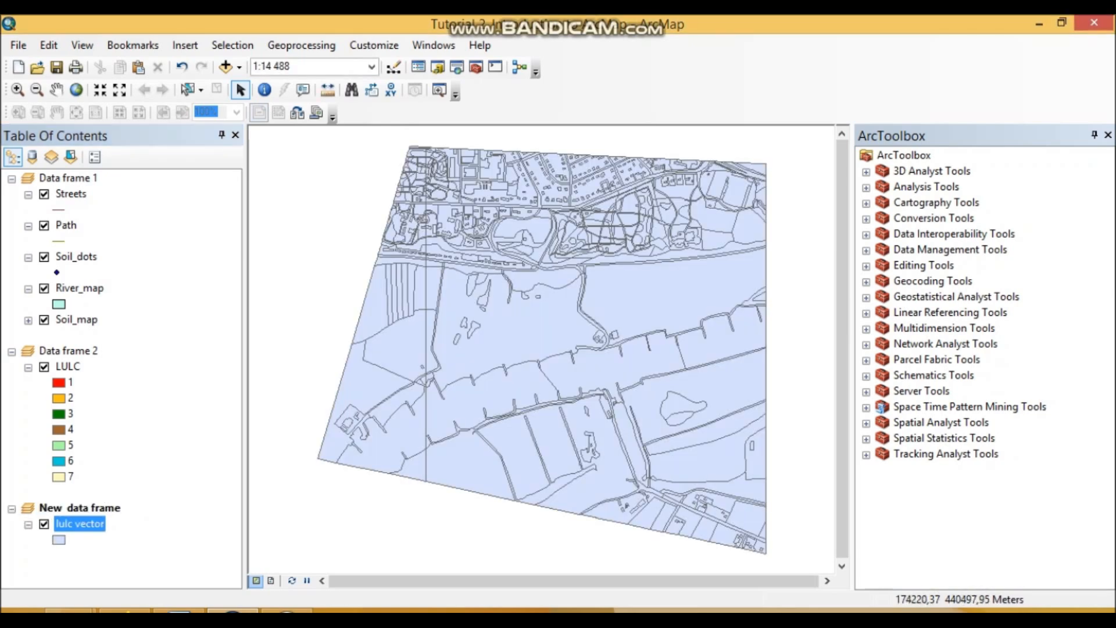
# - Switch to Word, end item a of task 4 with a period directly after "frame", and add an unlettered blank line below it
pyautogui.click(178, 610)
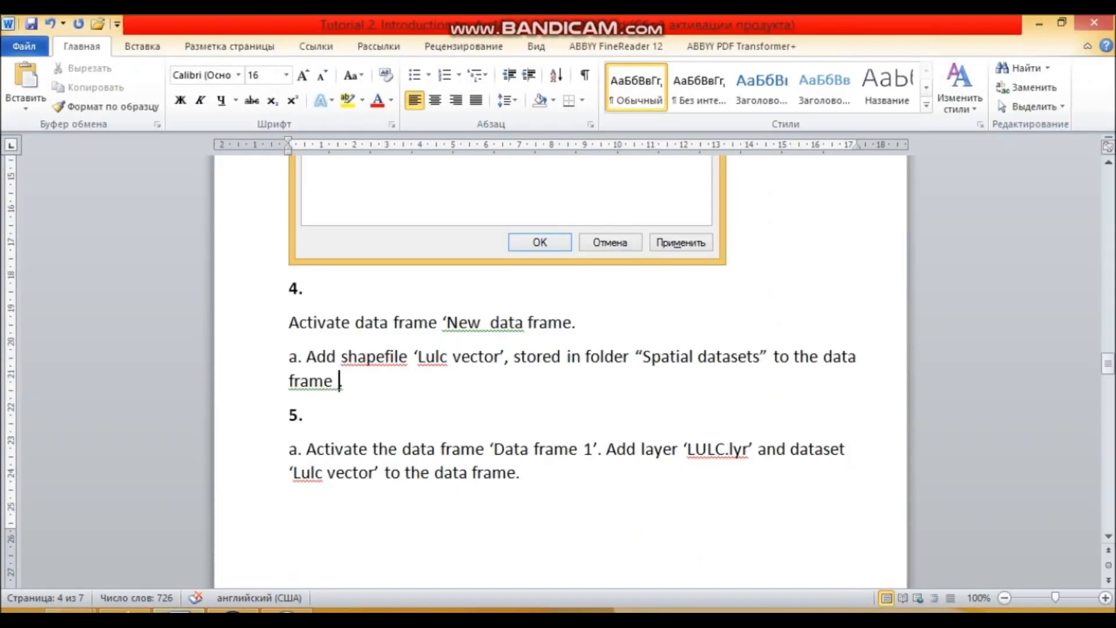
pyautogui.press('BackSpace')
pyautogui.press('BackSpace')
pyautogui.write('.')
pyautogui.press('Return')
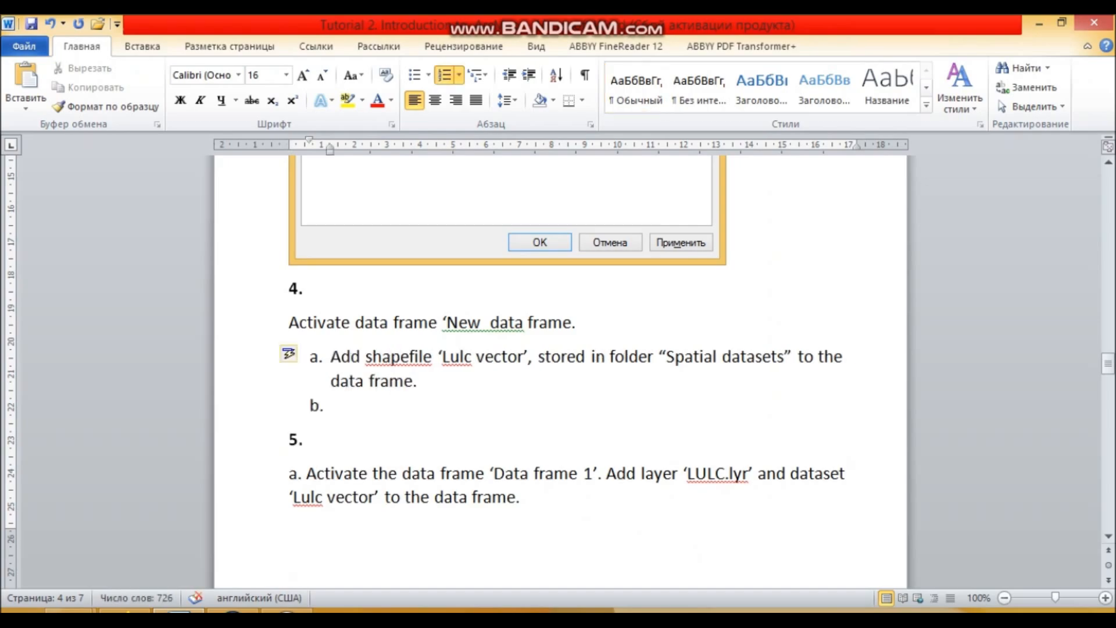
pyautogui.press('BackSpace')
# - Paste a screenshot of the ArcMap window below item a in Word with its indent at the page margin, and return to ArcMap
pyautogui.click(232, 611)
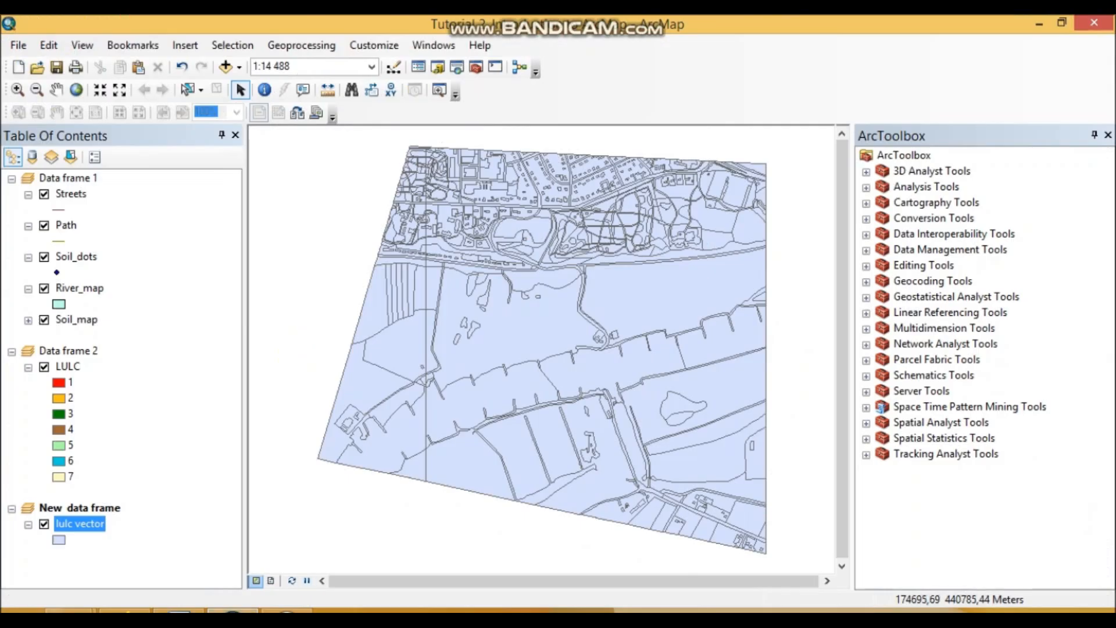
pyautogui.click(179, 611)
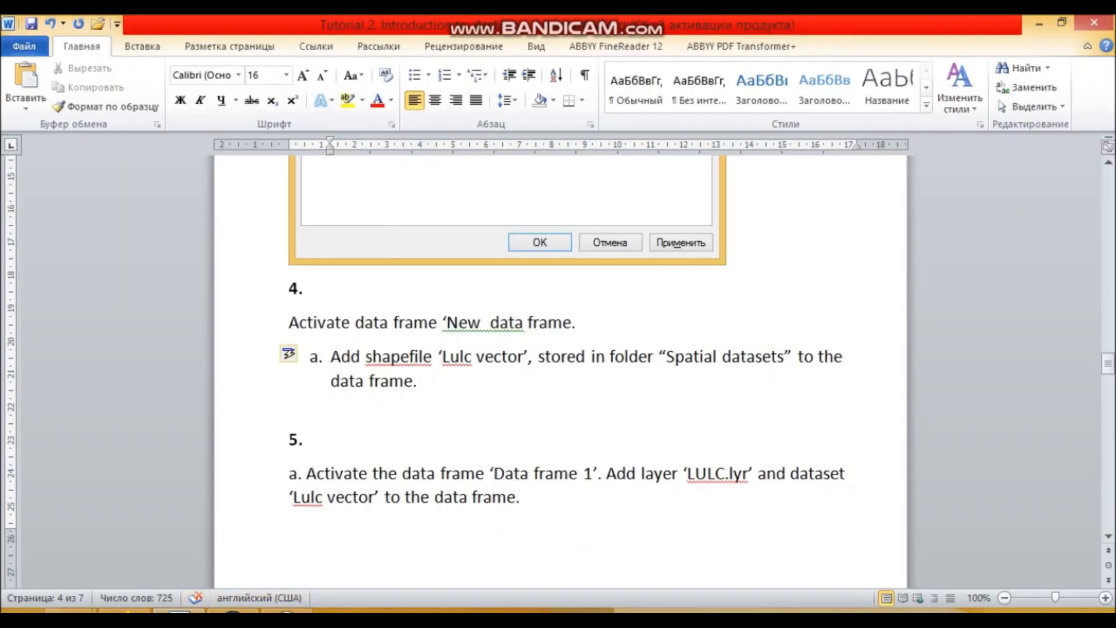
pyautogui.hotkey('ctrl', 'v')
pyautogui.hotkey('shift', 'Left')
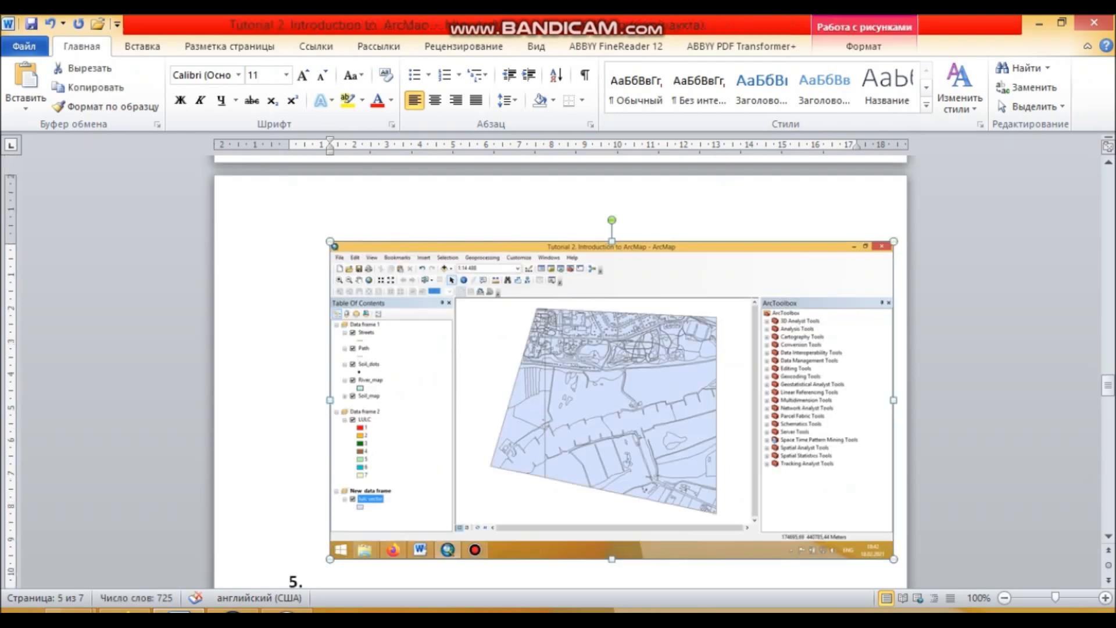
pyautogui.moveTo(329, 140); pyautogui.dragTo(288, 148)
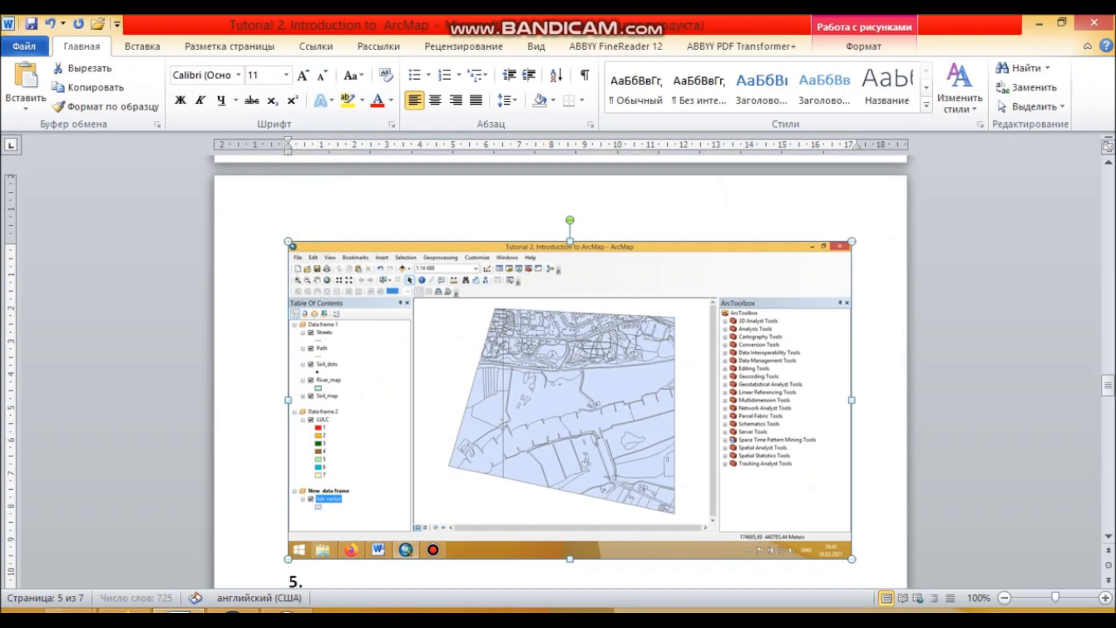
pyautogui.click(232, 611)
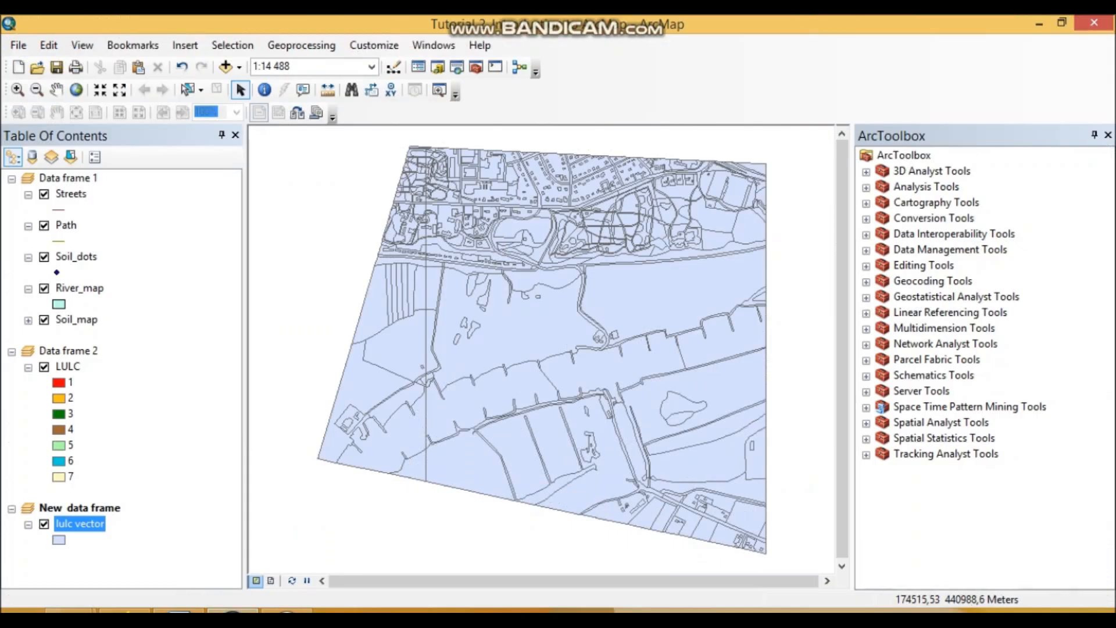